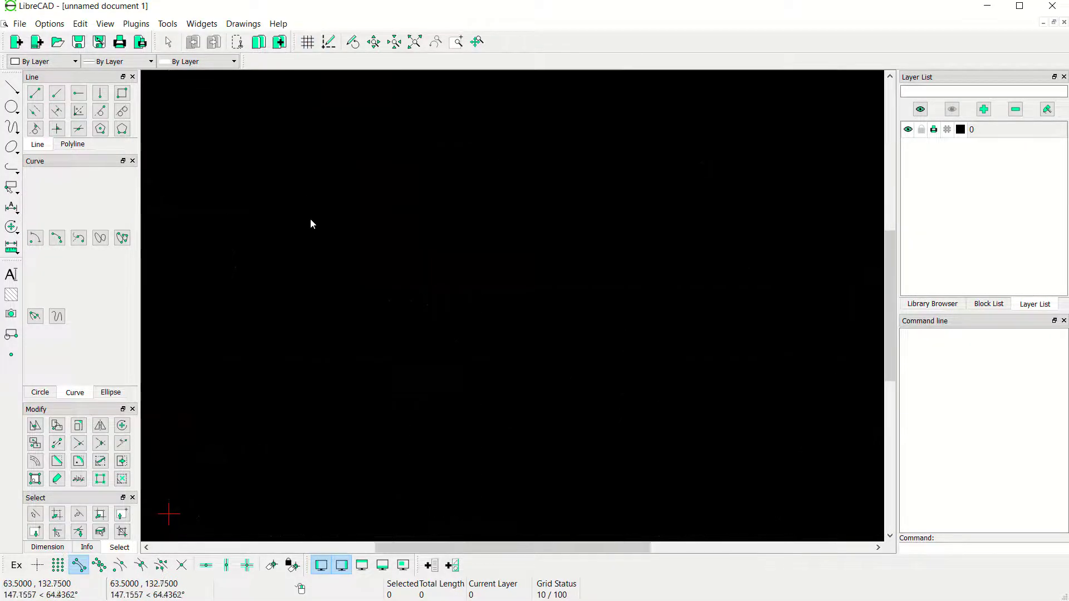
- Set the main drawing unit to Millimeter in the current drawing's preferences
{"action": "left_click", "coordinate": [50, 24]}
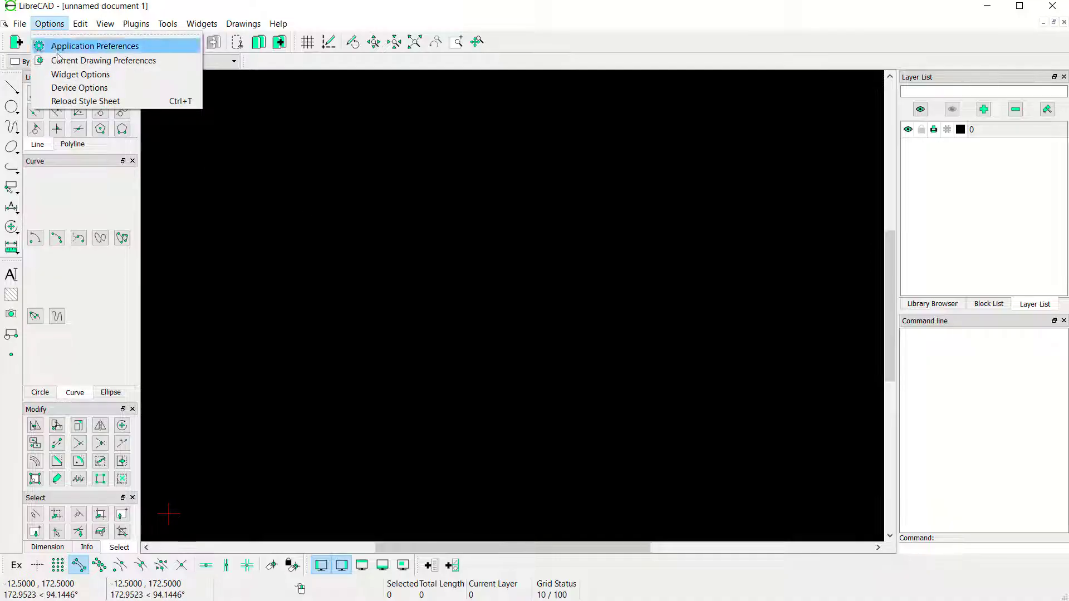
{"action": "left_click", "coordinate": [106, 60]}
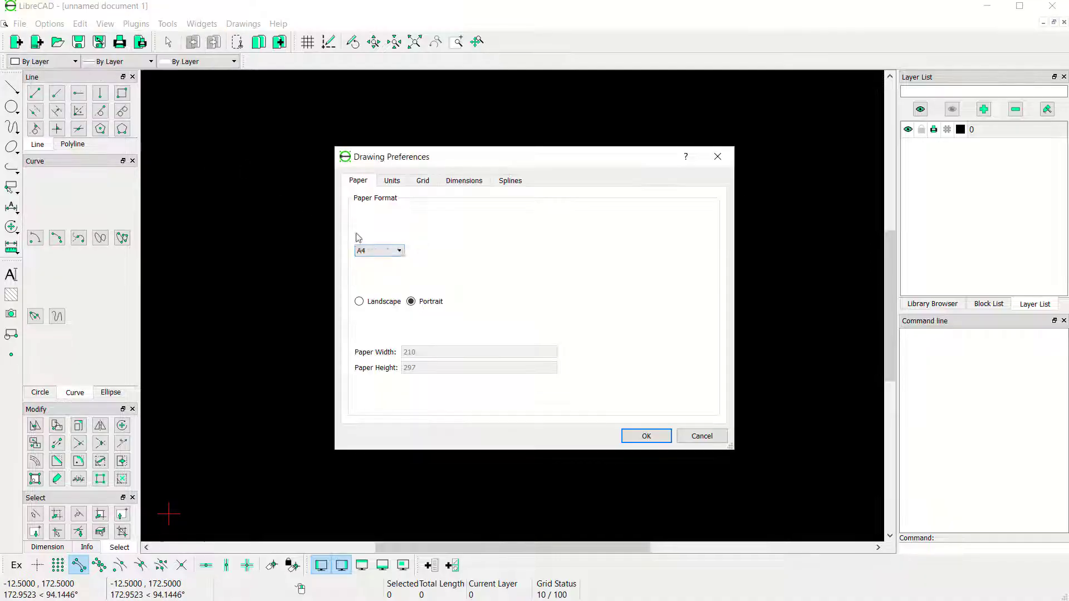
{"action": "left_click", "coordinate": [394, 181]}
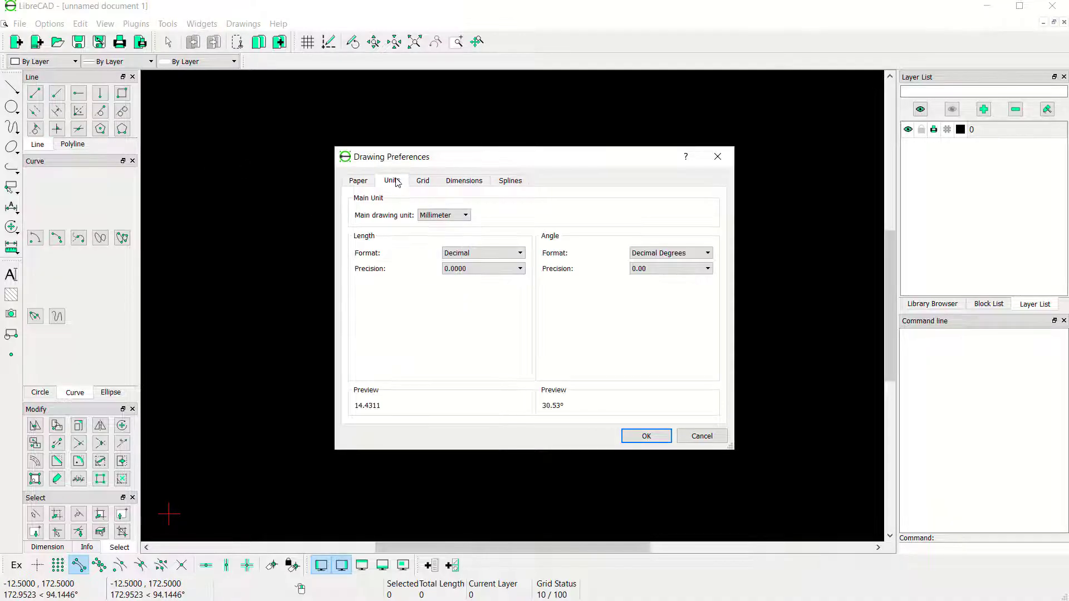
{"action": "left_click", "coordinate": [462, 217]}
{"action": "left_click", "coordinate": [450, 264]}
{"action": "left_click", "coordinate": [458, 216]}
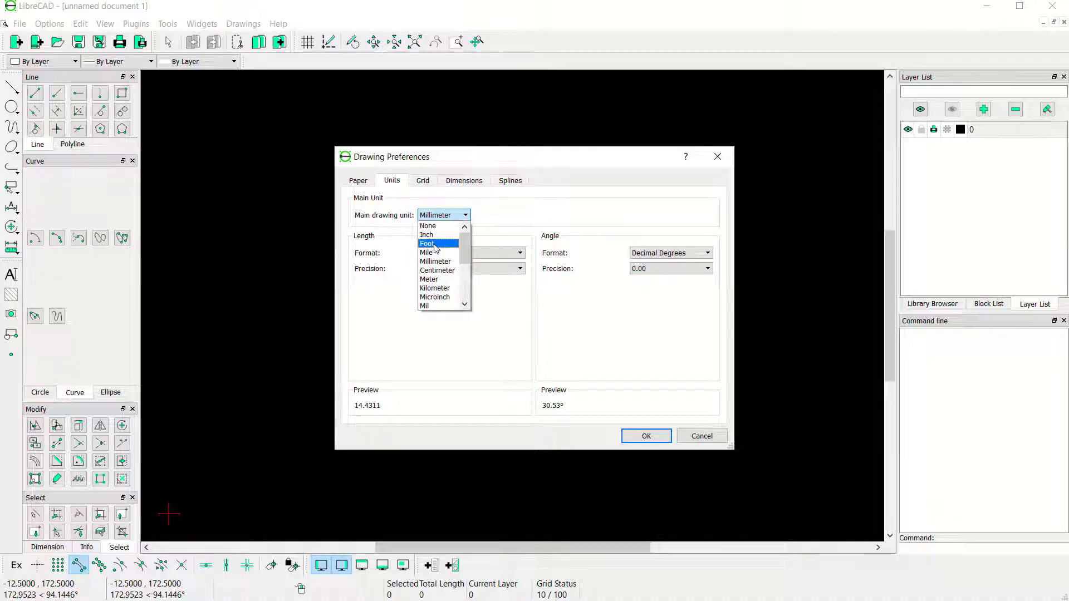
{"action": "left_click", "coordinate": [435, 261]}
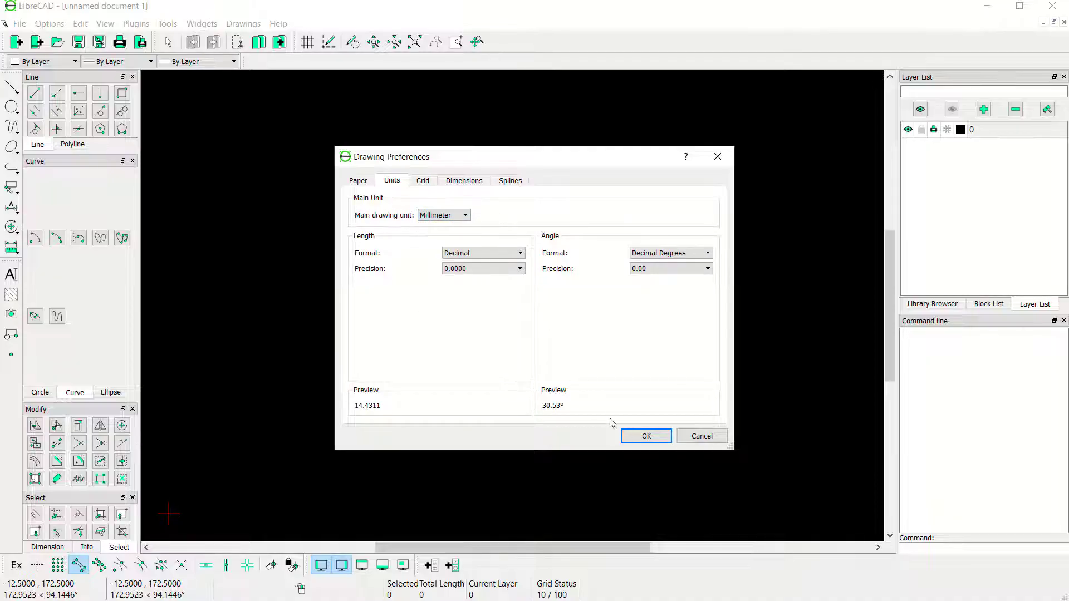
{"action": "left_click", "coordinate": [646, 437]}
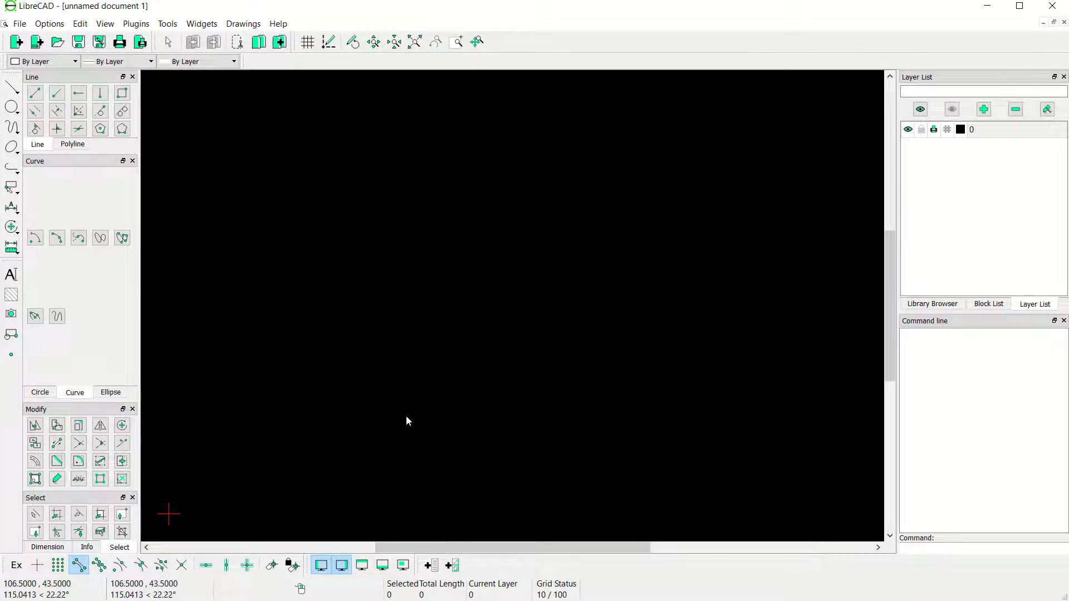
{"action": "left_click", "coordinate": [321, 566]}
{"action": "left_click", "coordinate": [321, 566]}
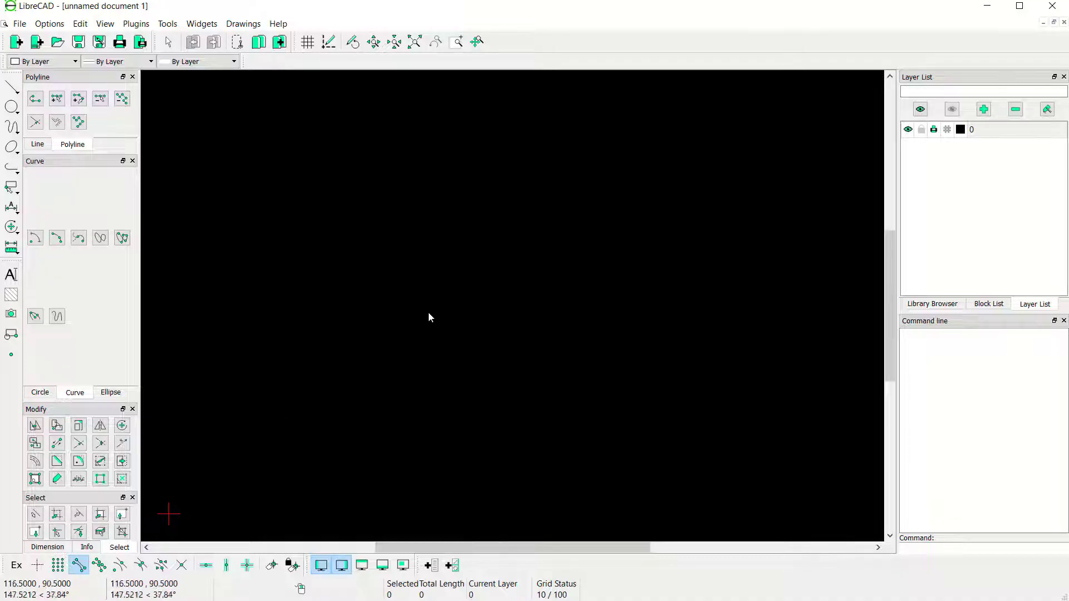
- Draw a 4000 mm vertical line as the left wall, starting near the drawing origin
{"action": "left_click", "coordinate": [37, 144]}
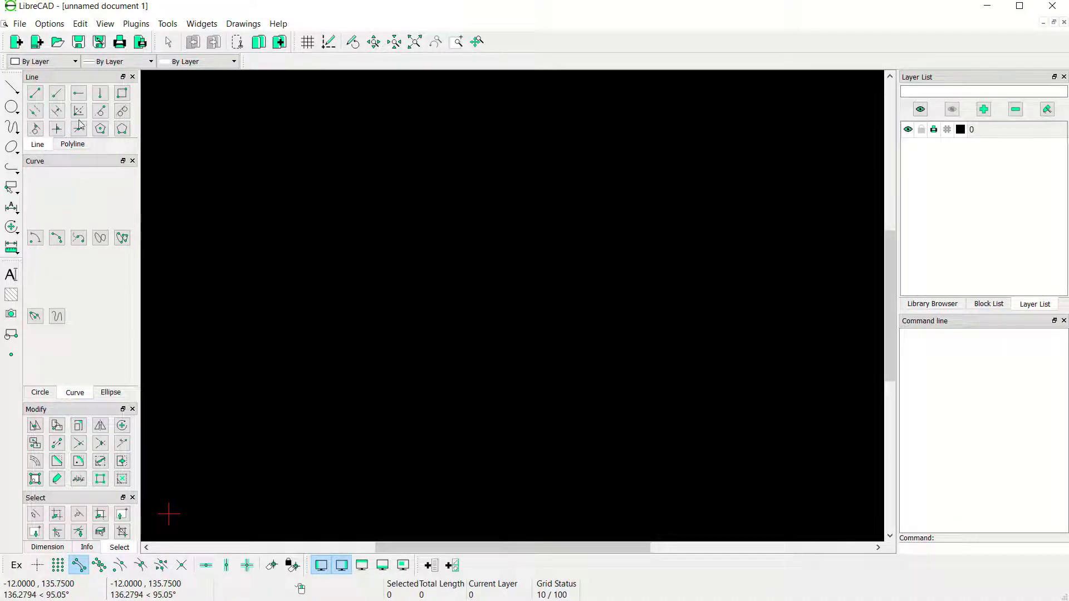
{"action": "left_click", "coordinate": [101, 95]}
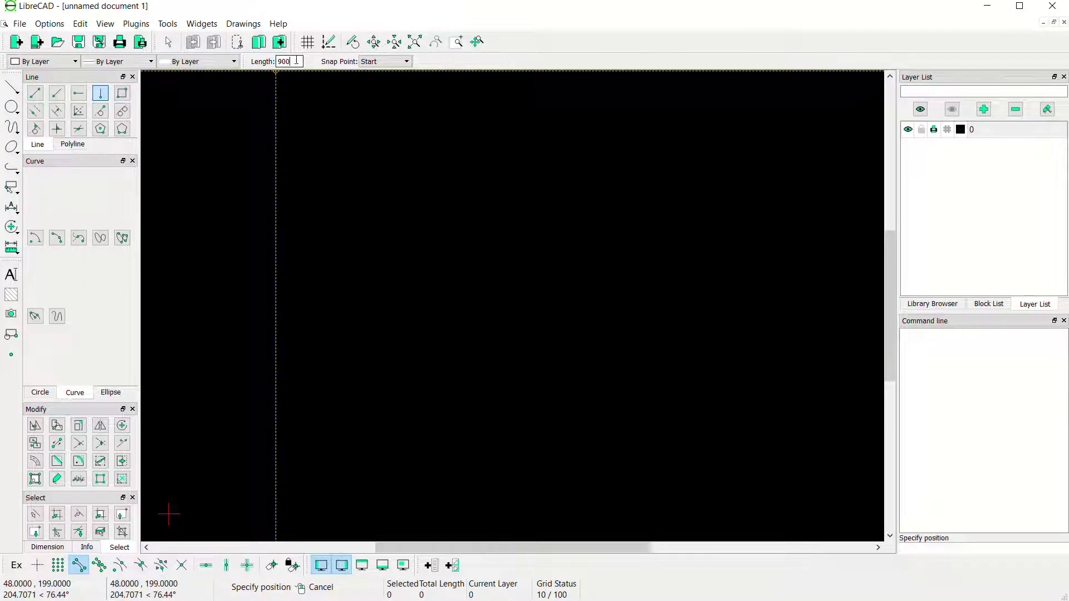
{"action": "type", "text": "4000"}
{"action": "left_click", "coordinate": [349, 428]}
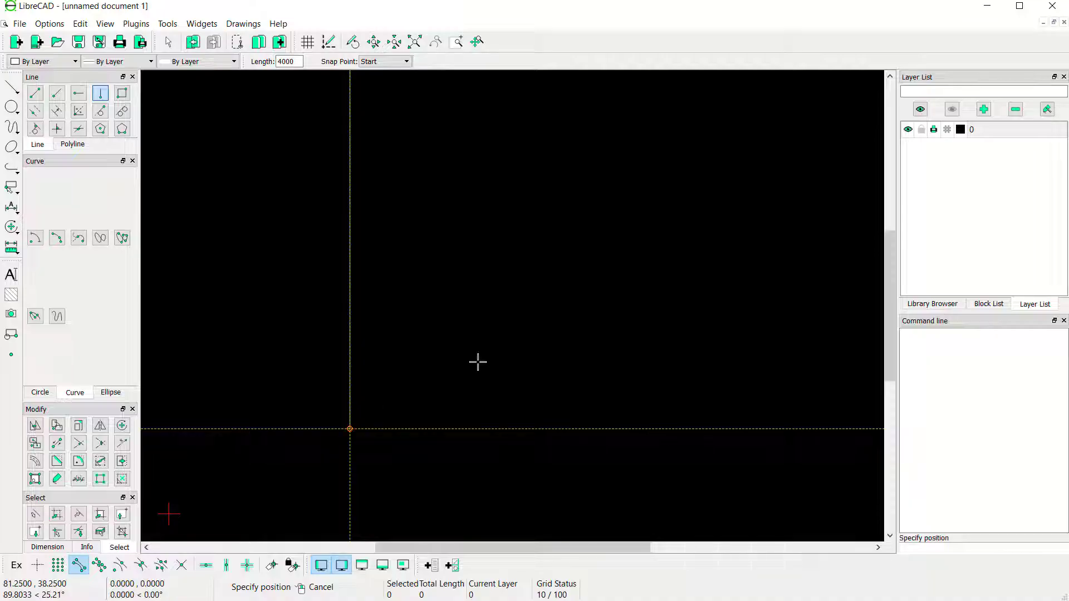
- Draw a 5000 mm horizontal line to the right from the upper end of the left wall
{"action": "scroll", "coordinate": [488, 320], "scroll_direction": "down", "scroll_amount": 10}
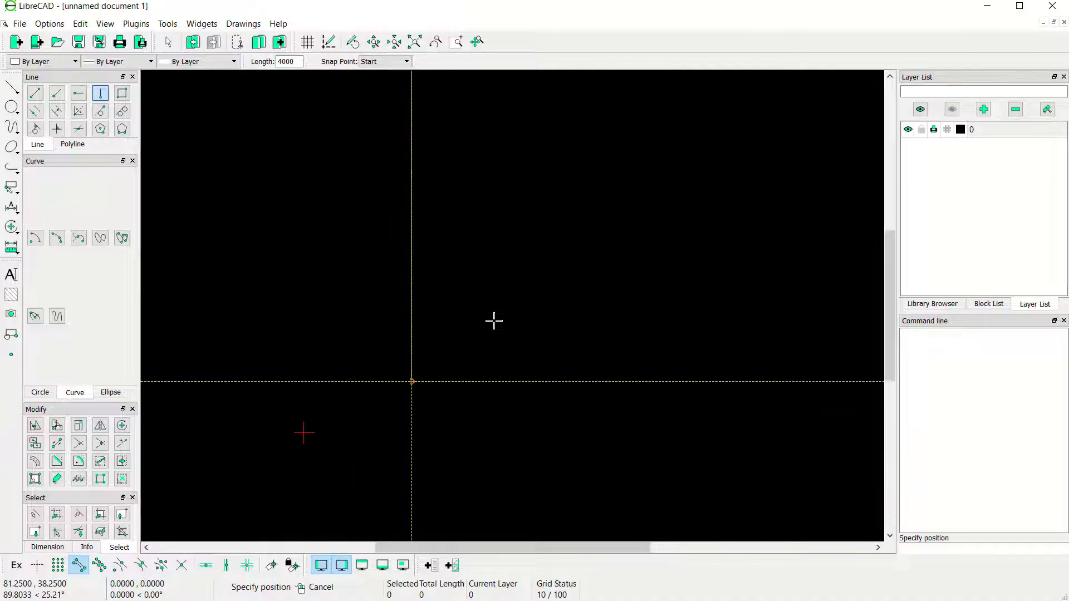
{"action": "middle_click_drag", "start_coordinate": [548, 188], "coordinate": [508, 353]}
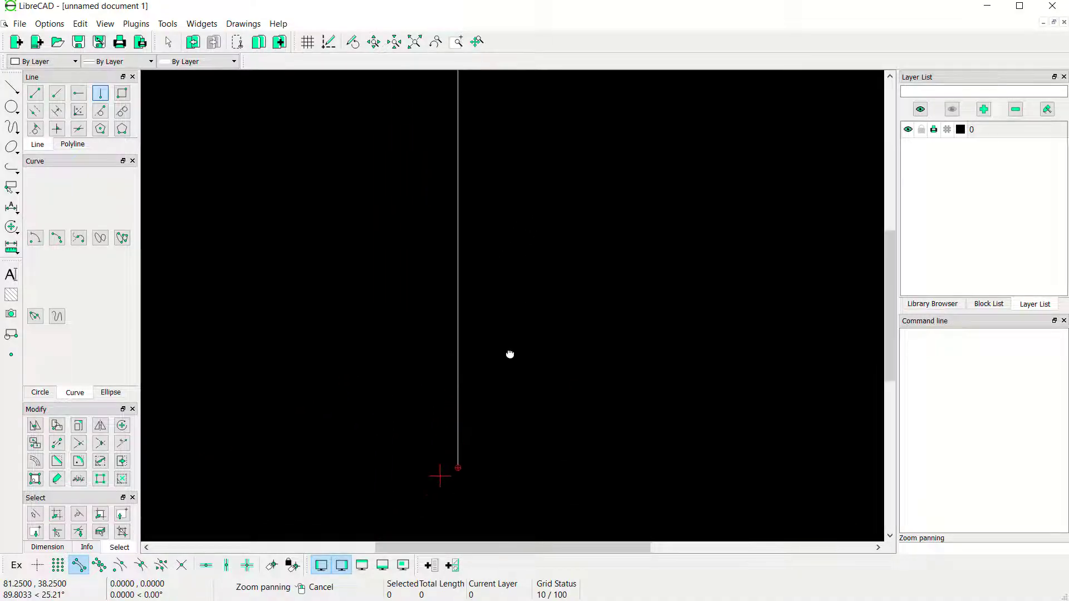
{"action": "middle_click_drag", "start_coordinate": [520, 272], "coordinate": [520, 320]}
{"action": "scroll", "coordinate": [580, 206], "scroll_direction": "down", "scroll_amount": 3}
{"action": "middle_click_drag", "start_coordinate": [580, 205], "coordinate": [544, 277]}
{"action": "scroll", "coordinate": [487, 334], "scroll_direction": "up", "scroll_amount": 3}
{"action": "scroll", "coordinate": [487, 335], "scroll_direction": "down", "scroll_amount": 4}
{"action": "middle_click_drag", "start_coordinate": [488, 334], "coordinate": [485, 308]}
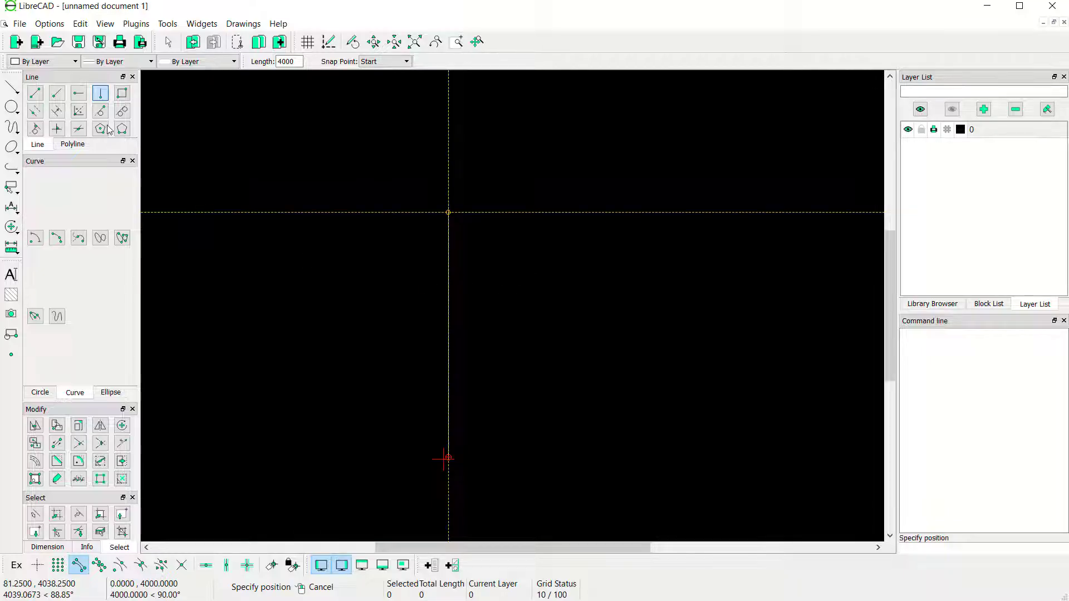
{"action": "left_click", "coordinate": [78, 94]}
{"action": "middle_click_drag", "start_coordinate": [692, 329], "coordinate": [582, 310]}
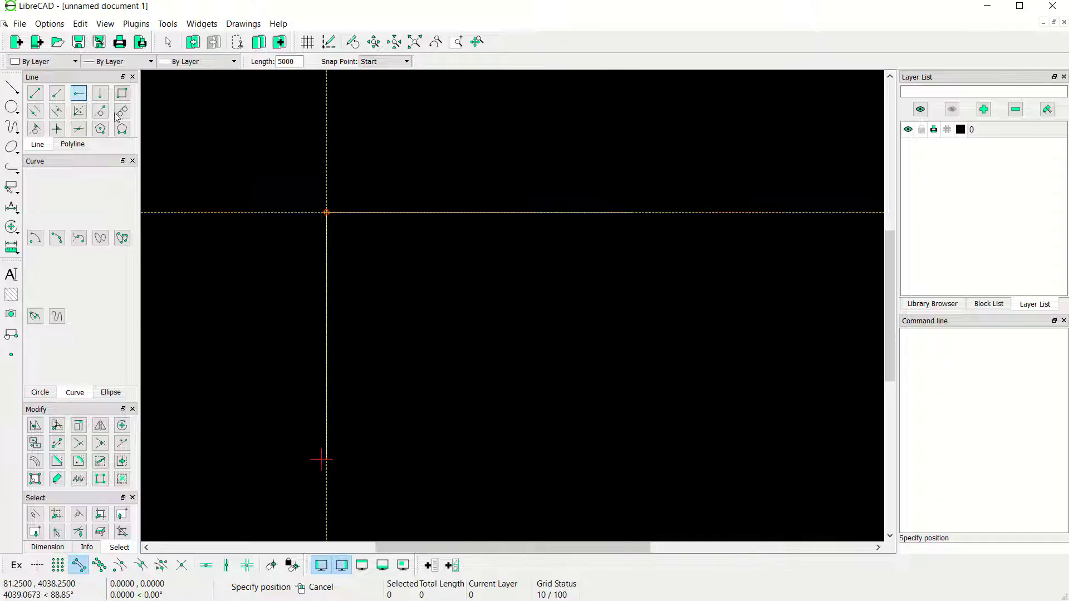
{"action": "left_click", "coordinate": [99, 94]}
{"action": "left_click", "coordinate": [635, 248]}
{"action": "middle_click_drag", "start_coordinate": [553, 380], "coordinate": [568, 320]}
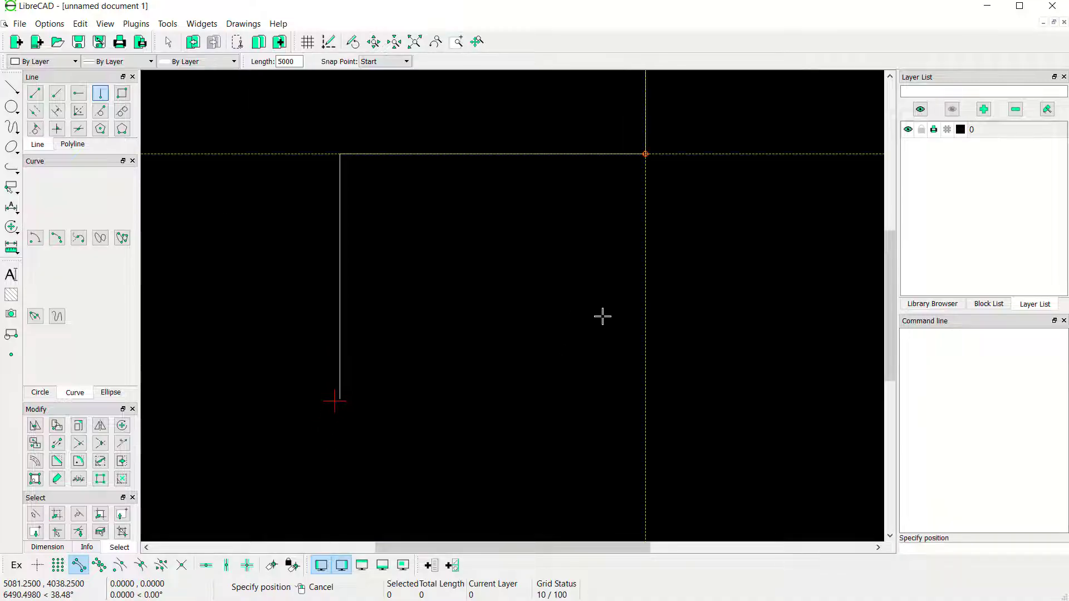
{"action": "middle_click_drag", "start_coordinate": [634, 215], "coordinate": [594, 350]}
{"action": "right_click", "coordinate": [630, 236]}
{"action": "left_click_drag", "start_coordinate": [635, 198], "coordinate": [569, 251]}
{"action": "key", "text": "Delete"}
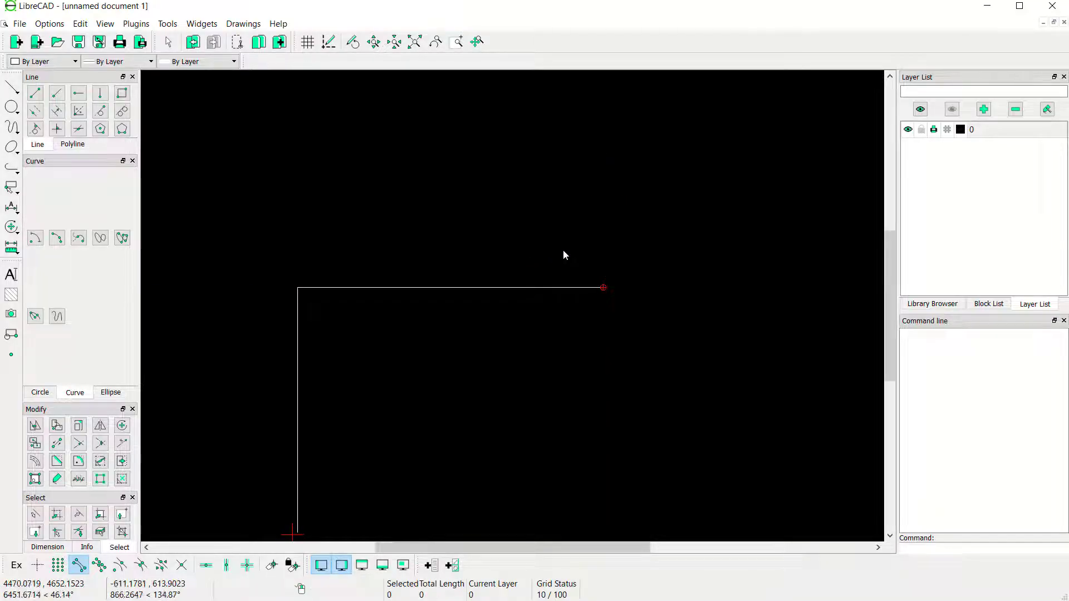
- Draw a vertical line of length -5000 from the top wall's right end and a horizontal line of length -3000 from its lower end
{"action": "left_click", "coordinate": [100, 93]}
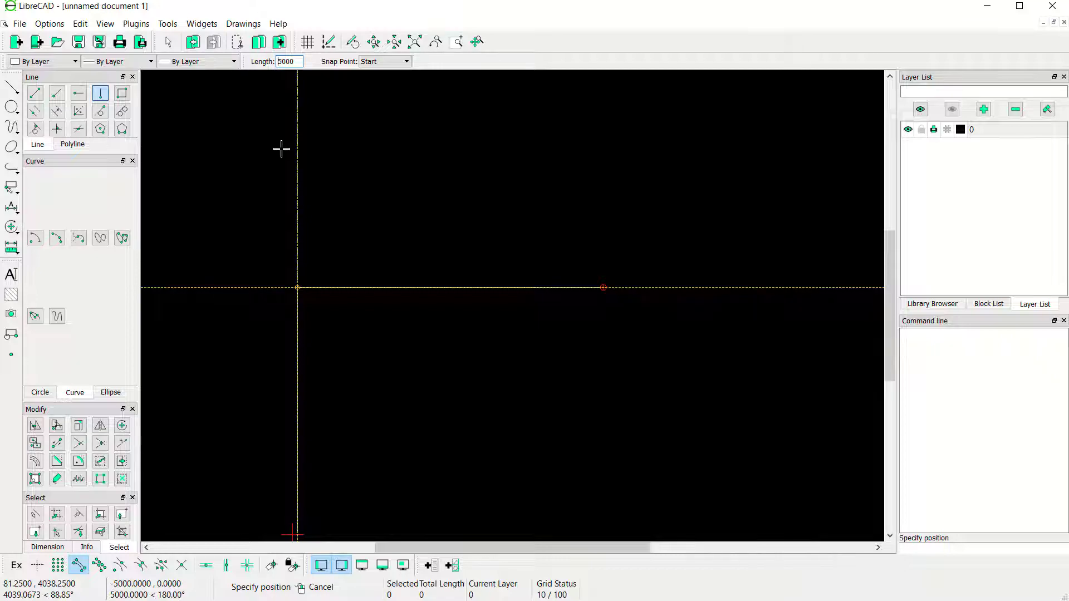
{"action": "middle_click_drag", "start_coordinate": [520, 413], "coordinate": [559, 280]}
{"action": "left_click", "coordinate": [559, 280]}
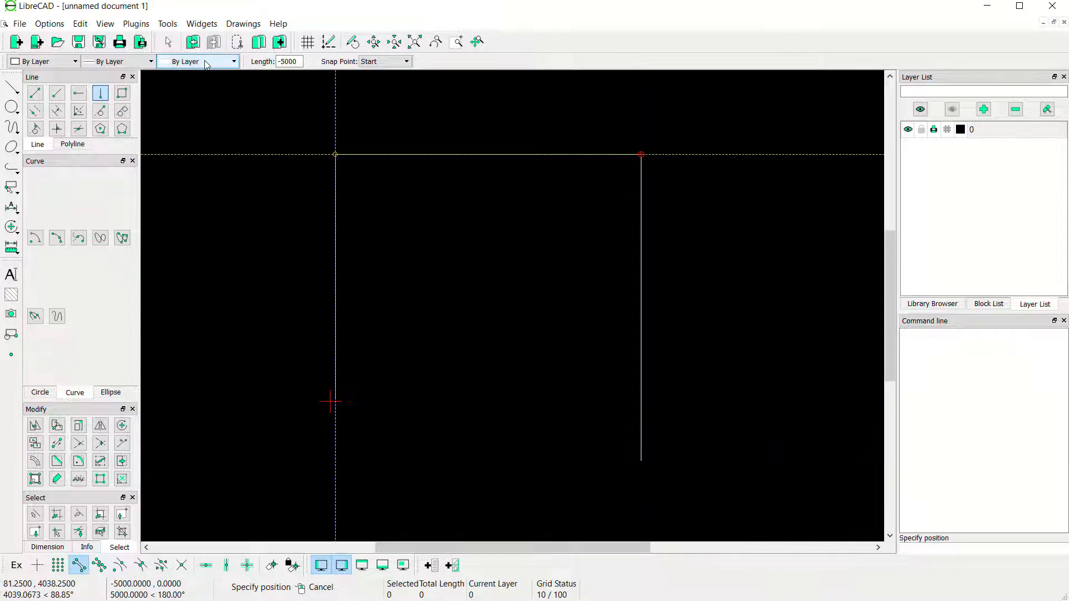
{"action": "left_click", "coordinate": [79, 94]}
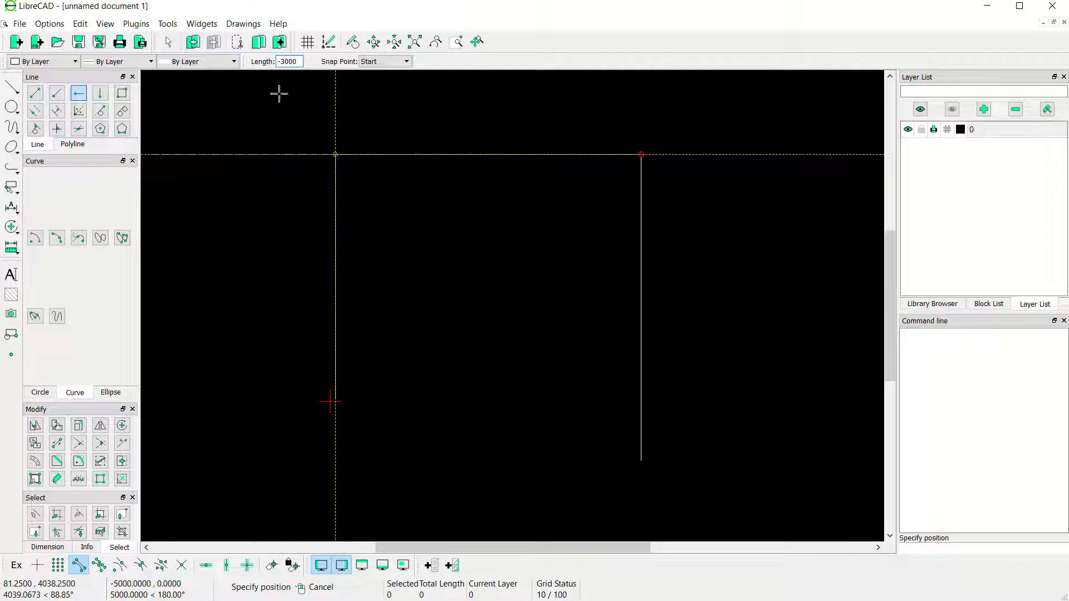
{"action": "middle_click_drag", "start_coordinate": [473, 343], "coordinate": [525, 311]}
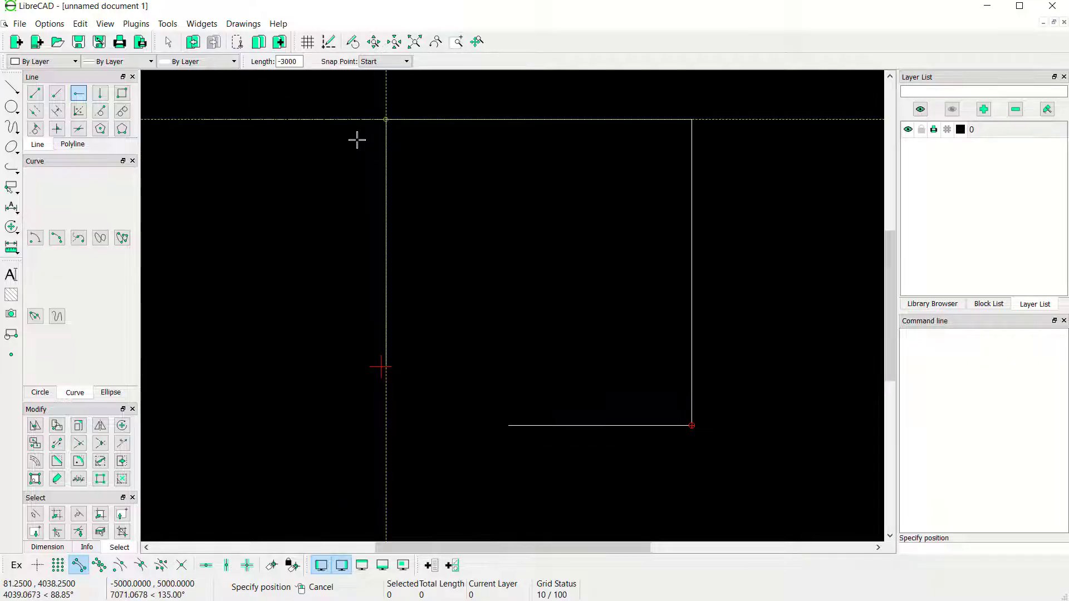
- Draw a vertically restricted two-point line from the bottom wall's left end up 1000 mm, level with the left wall's lower end
{"action": "left_click", "coordinate": [35, 93]}
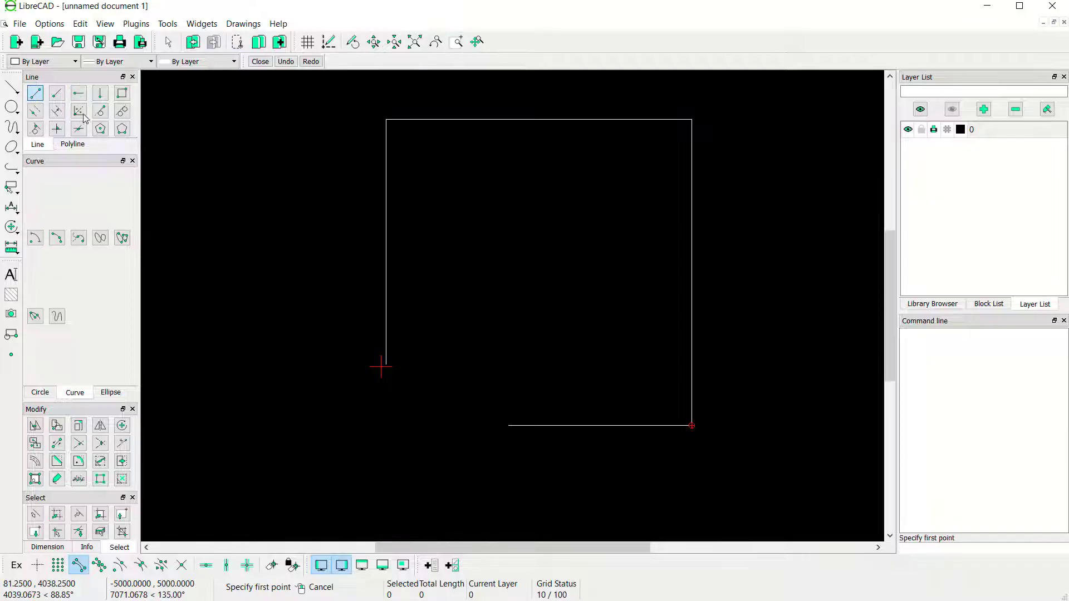
{"action": "left_click", "coordinate": [505, 426]}
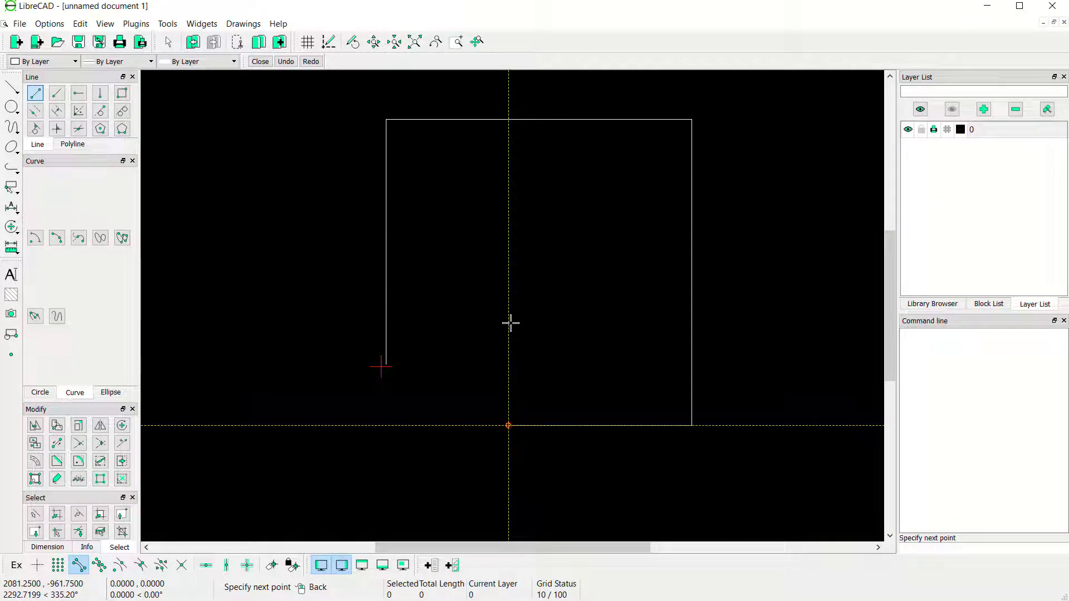
{"action": "left_click", "coordinate": [228, 567]}
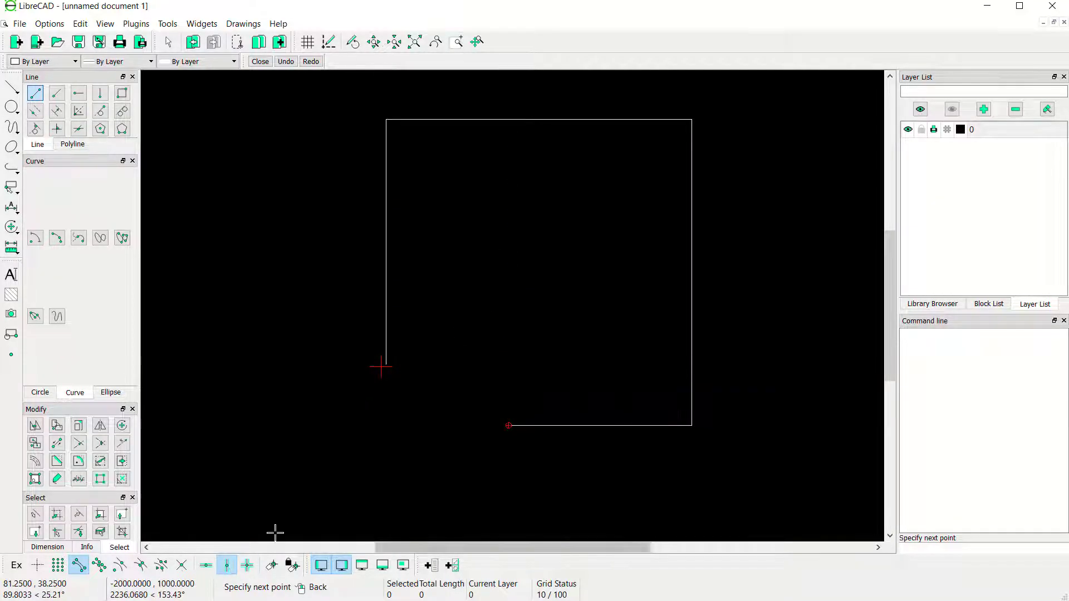
{"action": "left_click", "coordinate": [385, 365]}
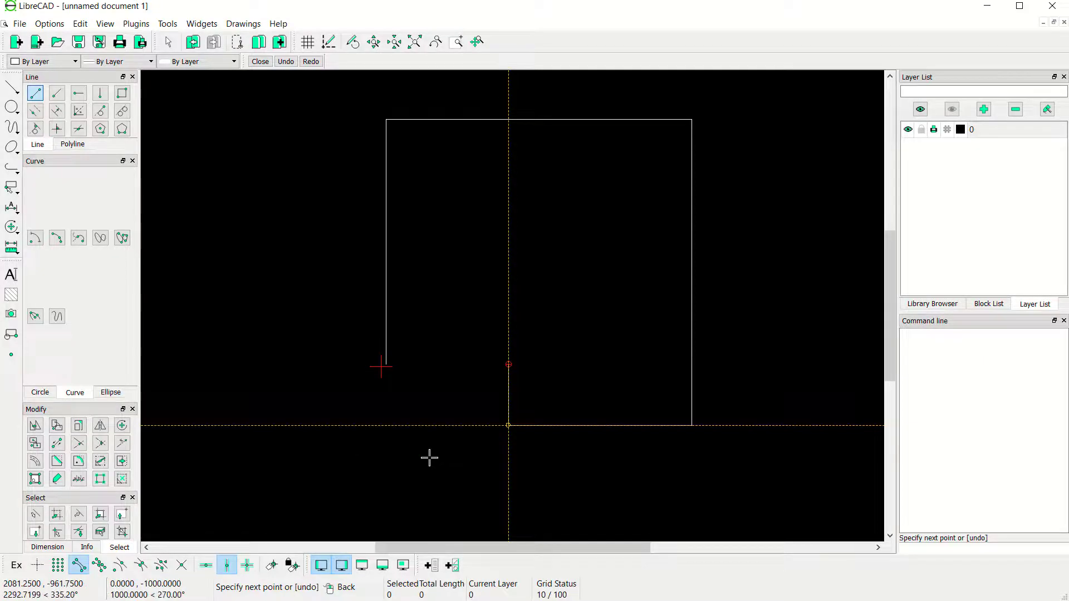
- Lift the vertical restriction and close the outline with a horizontal line to the left wall's lower end
{"action": "left_click", "coordinate": [227, 565]}
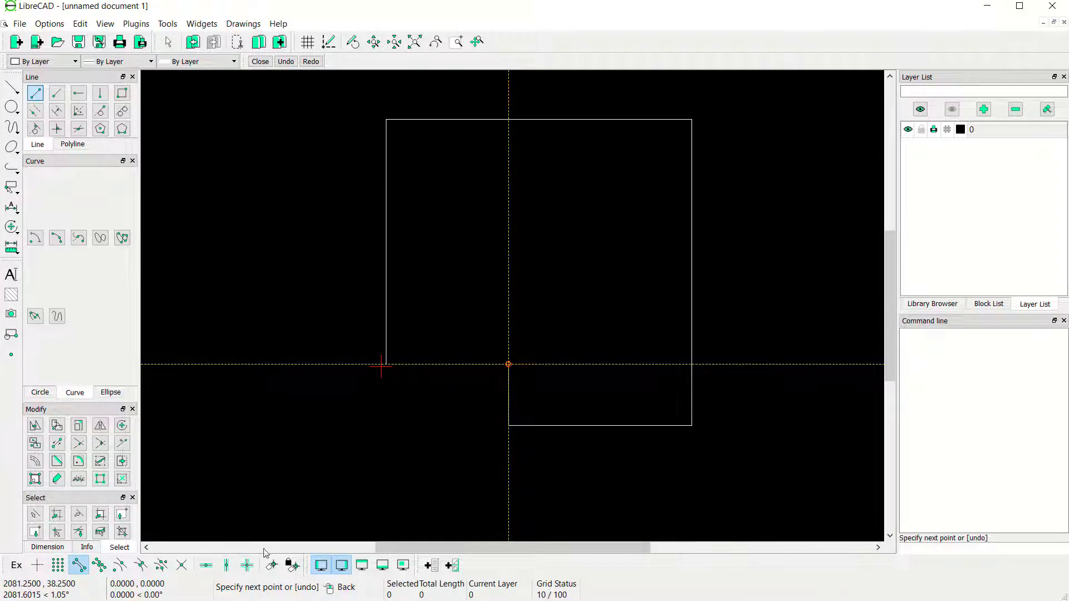
{"action": "left_click", "coordinate": [386, 365]}
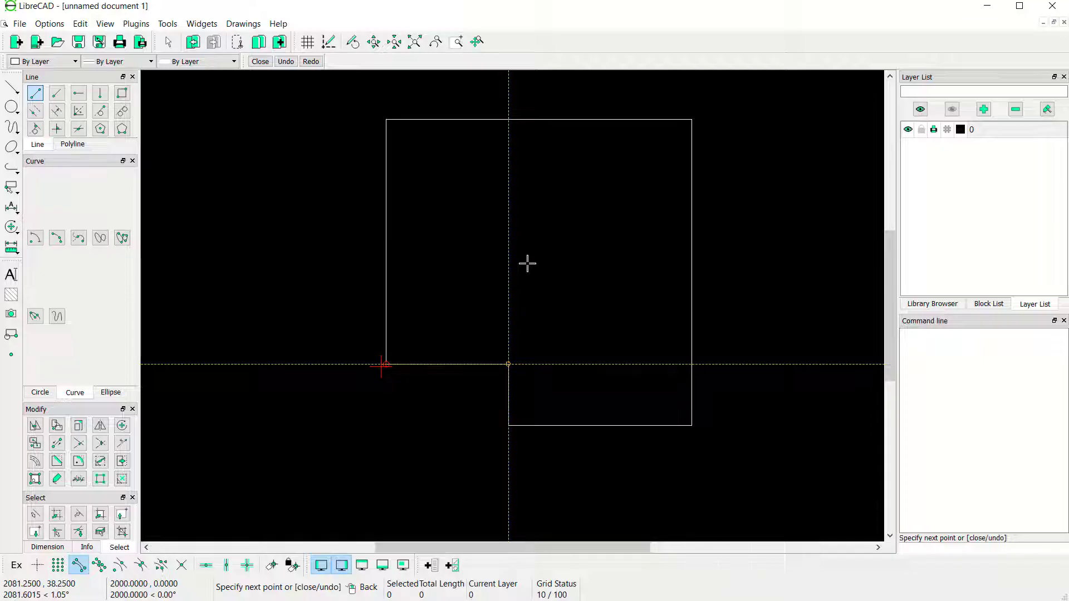
{"action": "right_click", "coordinate": [436, 301]}
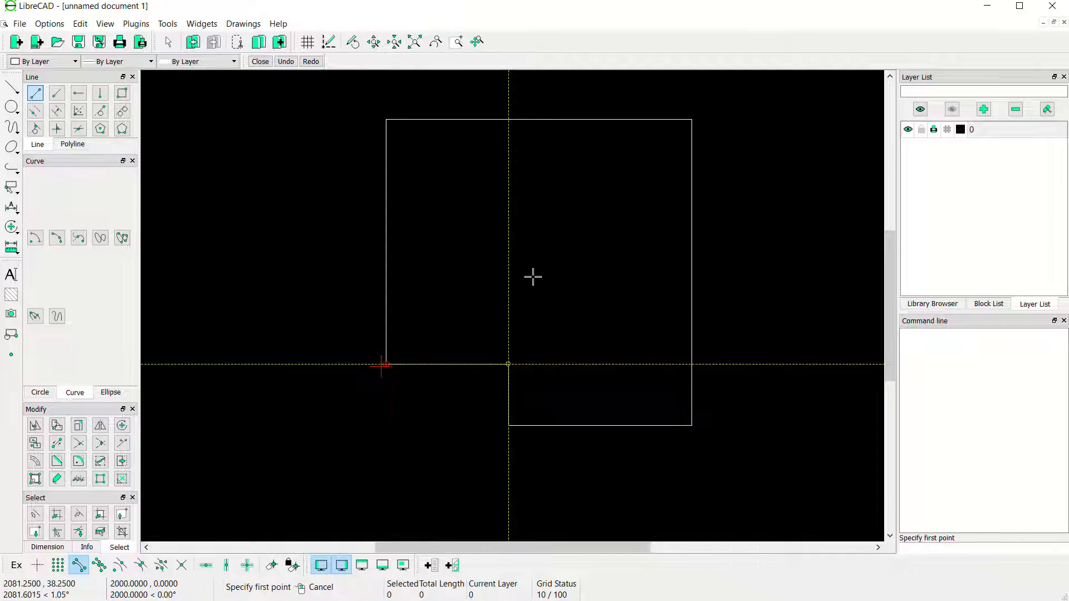
{"action": "right_click", "coordinate": [577, 251]}
- Draw a 2000 mm vertical line upward from the outline's inner corner as an interior wall
{"action": "middle_click_drag", "start_coordinate": [579, 242], "coordinate": [539, 297]}
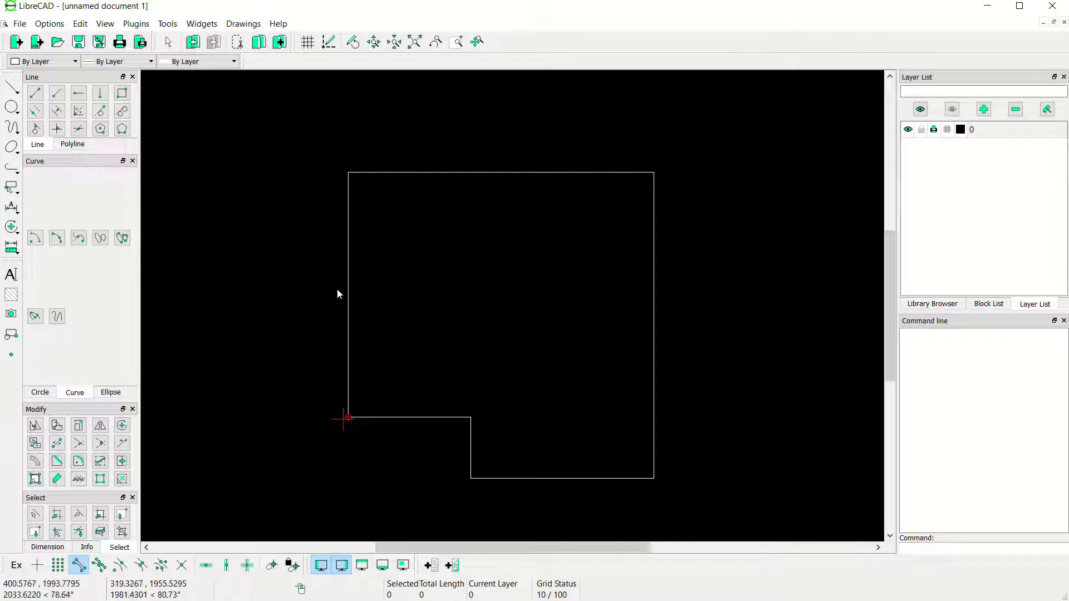
{"action": "left_click", "coordinate": [102, 96]}
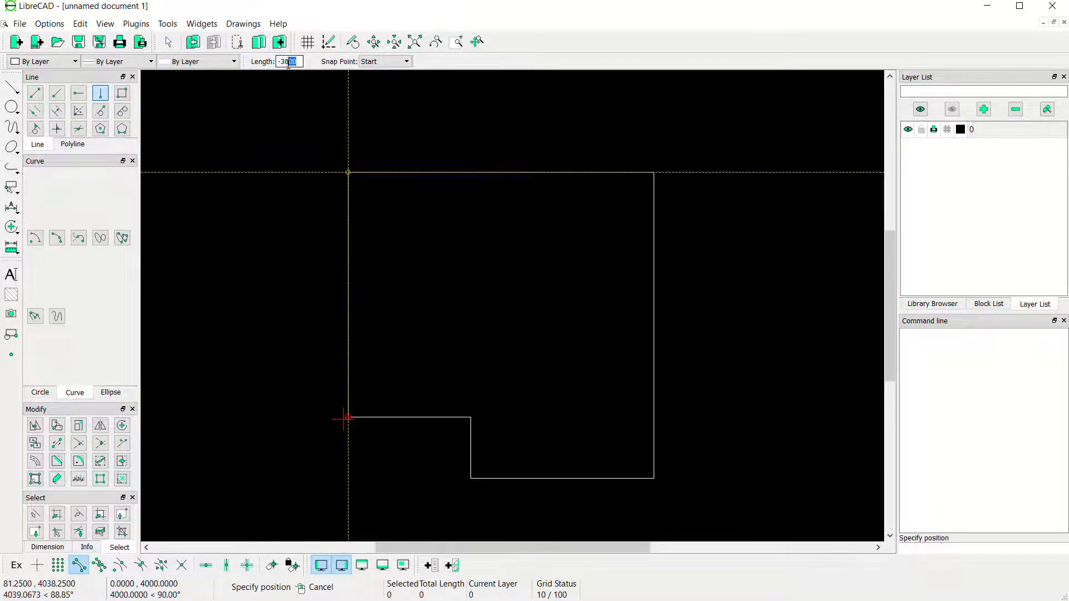
{"action": "left_click", "coordinate": [444, 212]}
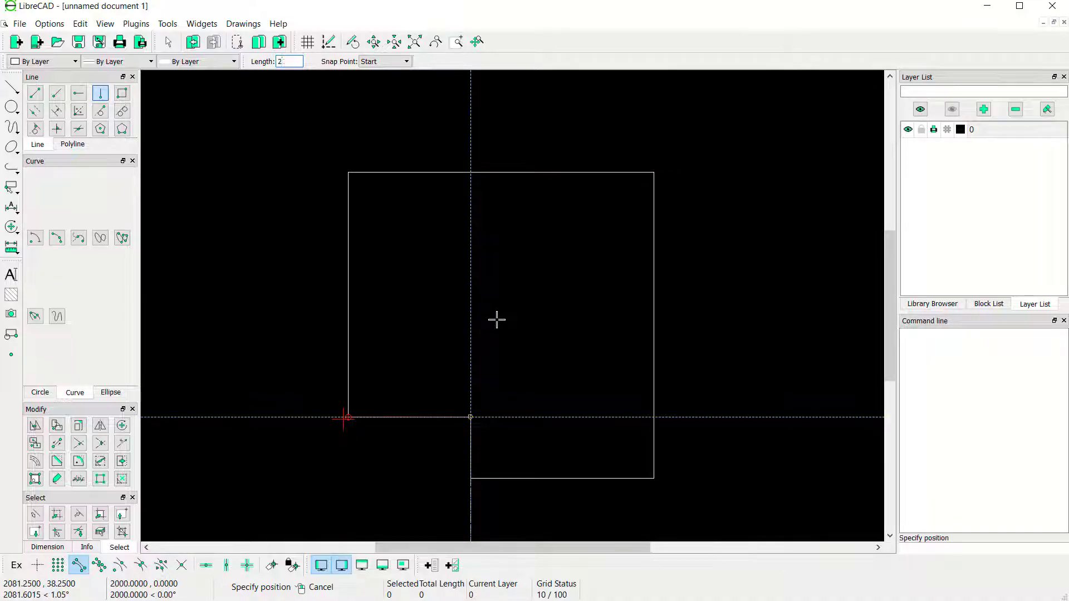
{"action": "left_click", "coordinate": [470, 417]}
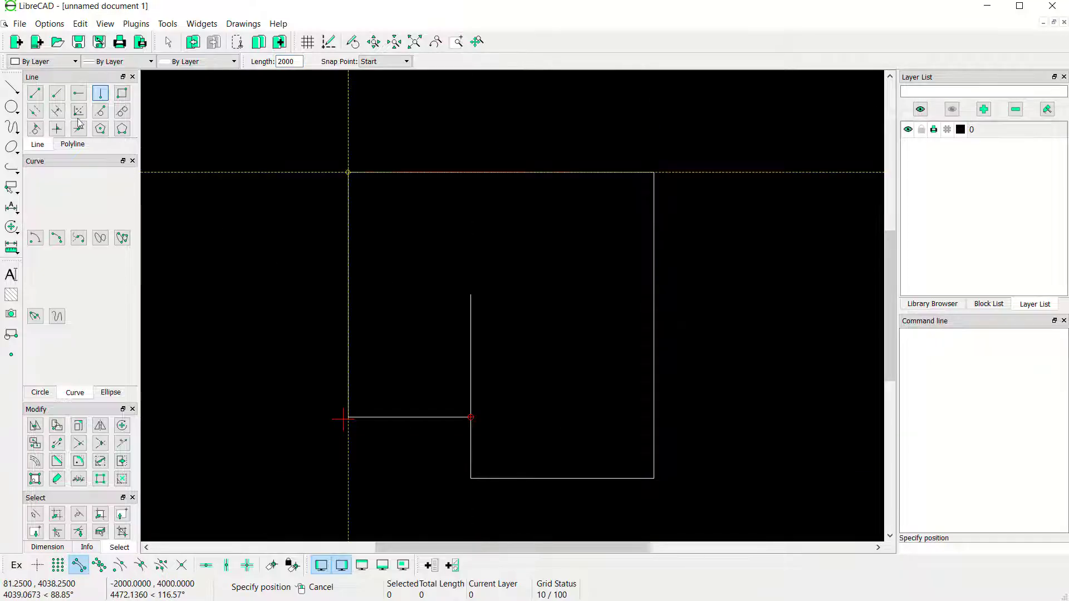
- With entity snapping on, draw a horizontal line from the interior wall's upper end to the right wall
{"action": "left_click", "coordinate": [35, 93]}
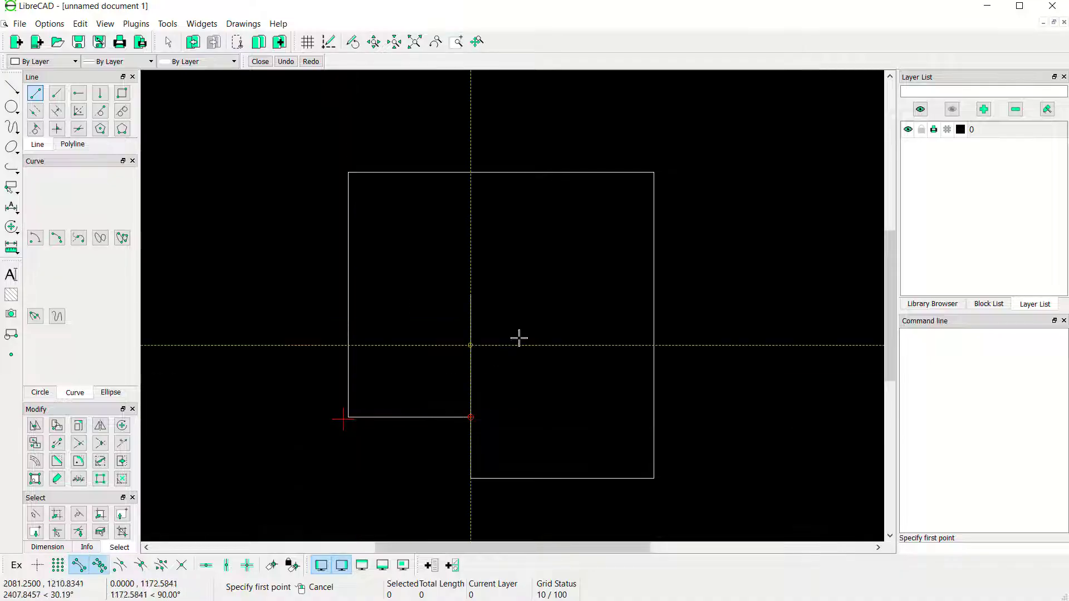
{"action": "left_click", "coordinate": [471, 285]}
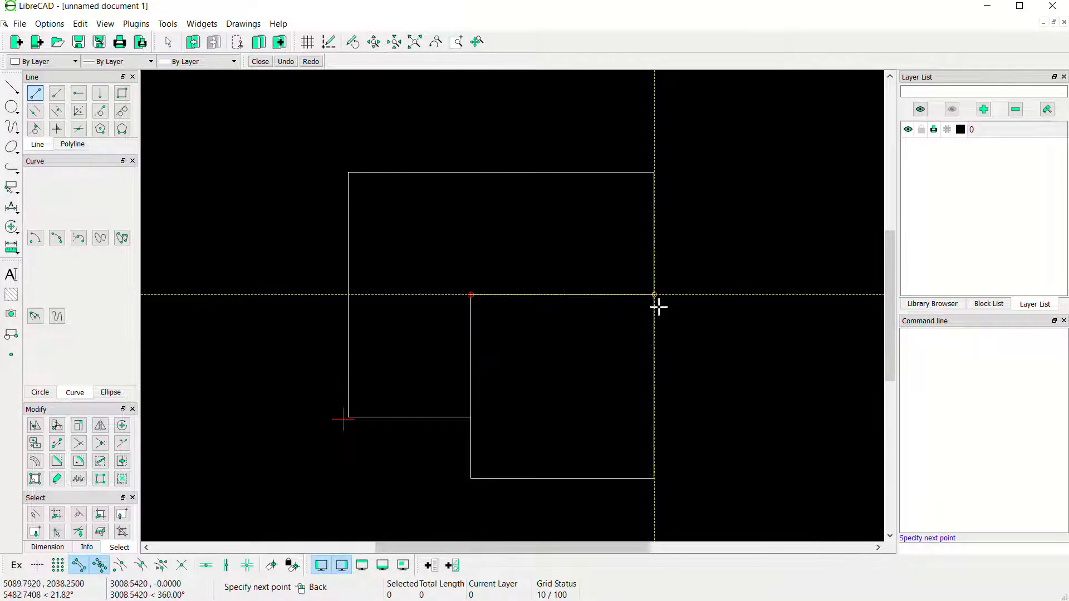
{"action": "left_click", "coordinate": [652, 294]}
{"action": "right_click", "coordinate": [551, 359]}
{"action": "right_click", "coordinate": [551, 359]}
- Finish the line command and save the drawing as Example Practice Floor Plan in Drawing Exchange DXF 2007 format
{"action": "scroll", "coordinate": [556, 360], "scroll_direction": "down", "scroll_amount": 1}
{"action": "middle_click_drag", "start_coordinate": [506, 359], "coordinate": [562, 353]}
{"action": "scroll", "coordinate": [574, 362], "scroll_direction": "up", "scroll_amount": 1}
{"action": "scroll", "coordinate": [554, 359], "scroll_direction": "up", "scroll_amount": 1}
{"action": "left_click", "coordinate": [79, 41]}
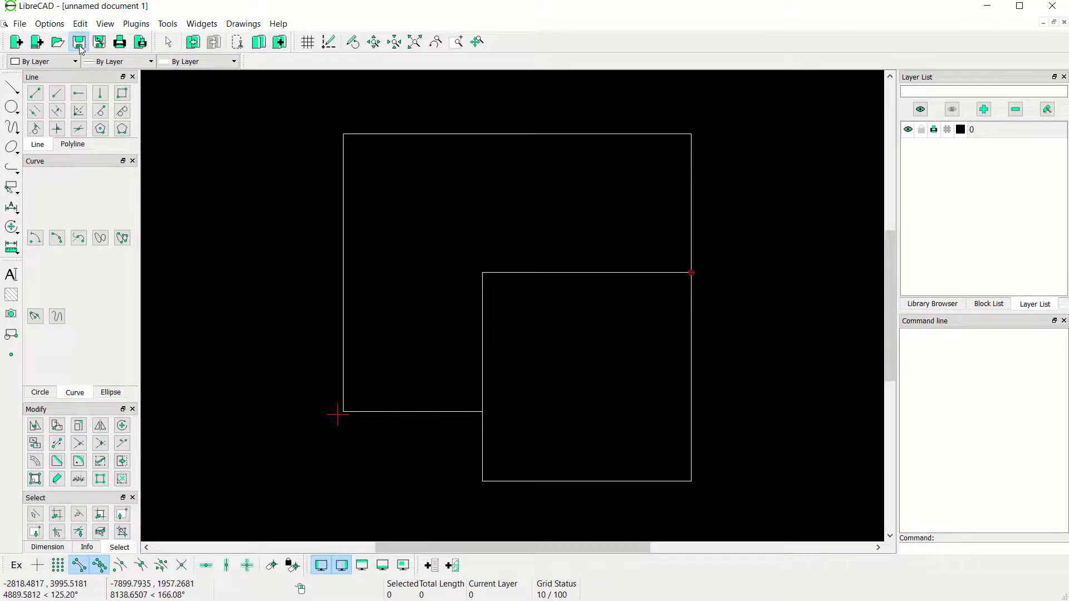
{"action": "type", "text": "Example Practice Floor Plan"}
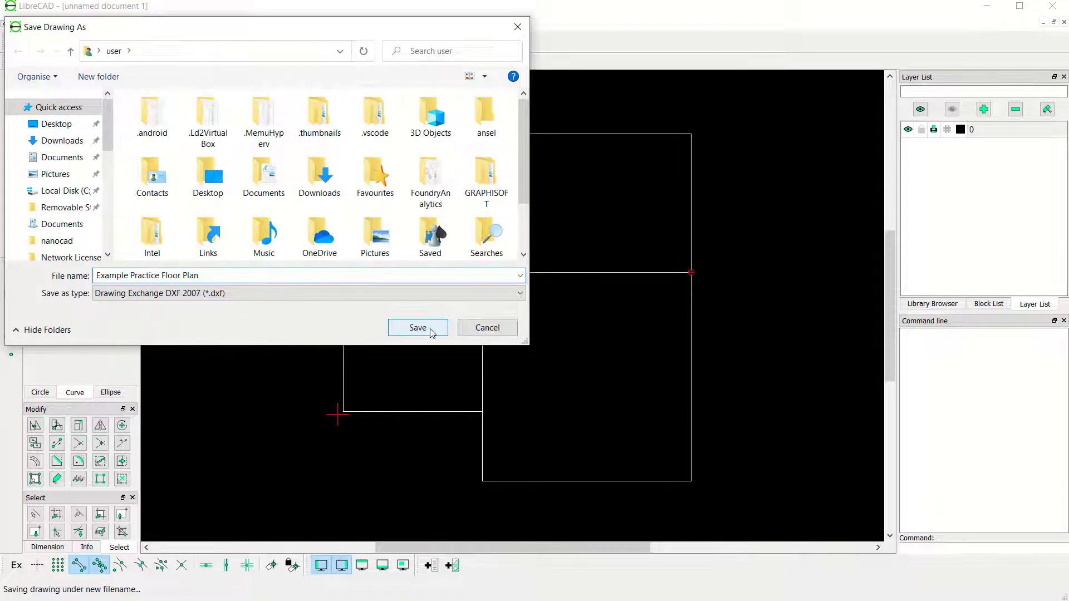
{"action": "left_click", "coordinate": [417, 328]}
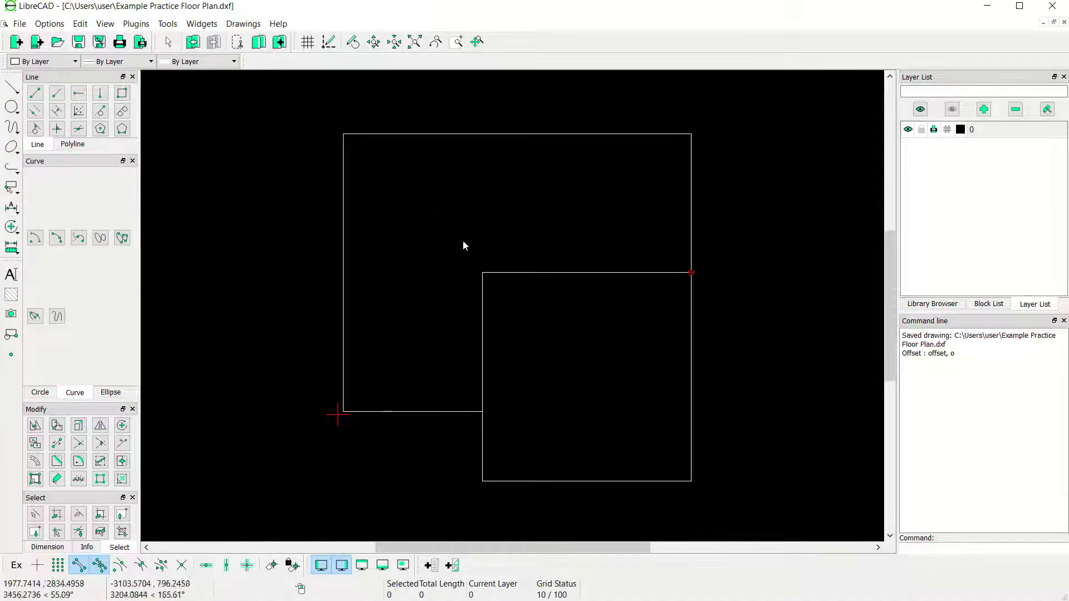
- Offset the six outline wall lines by 120 mm toward a point inside the upper-left room, leaving out the interior walls
{"action": "left_click_drag", "start_coordinate": [713, 108], "coordinate": [219, 256]}
{"action": "left_click_drag", "start_coordinate": [702, 519], "coordinate": [551, 415]}
{"action": "left_click_drag", "start_coordinate": [419, 358], "coordinate": [375, 469]}
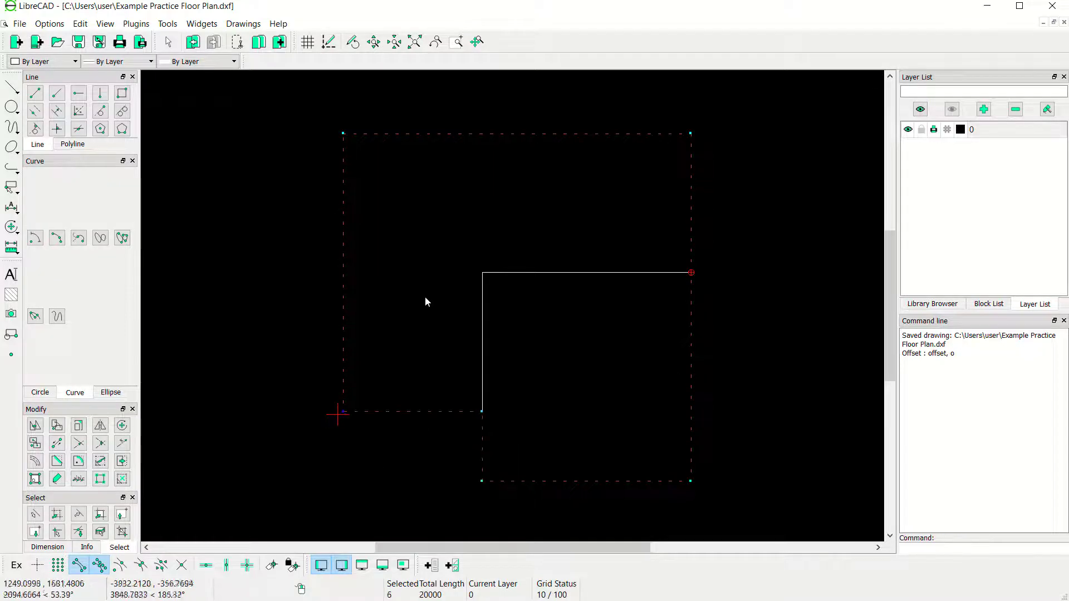
{"action": "left_click", "coordinate": [34, 462]}
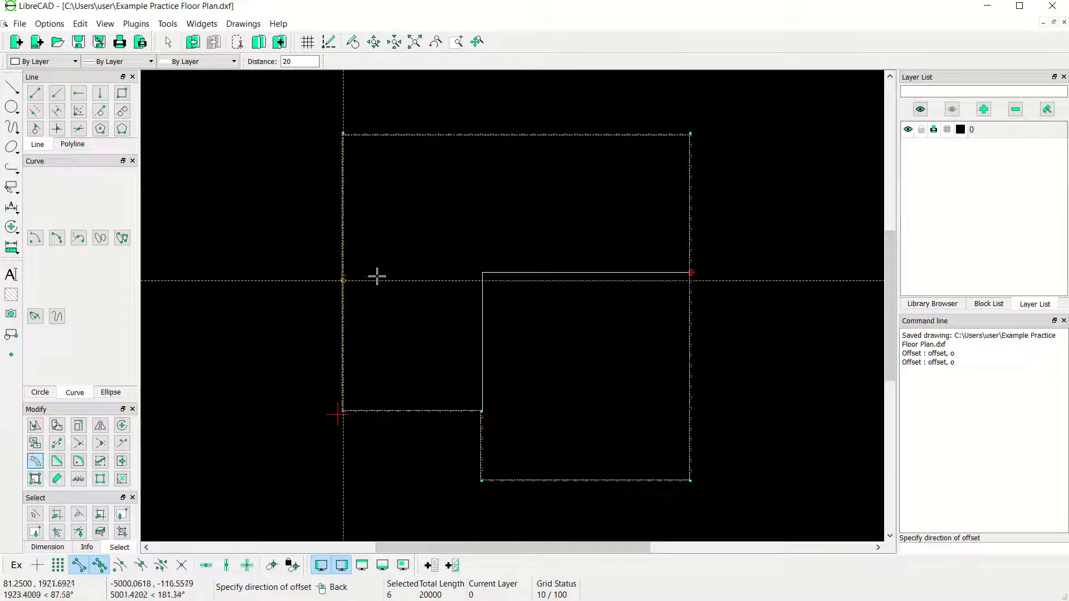
{"action": "left_click_drag", "start_coordinate": [302, 62], "coordinate": [281, 61]}
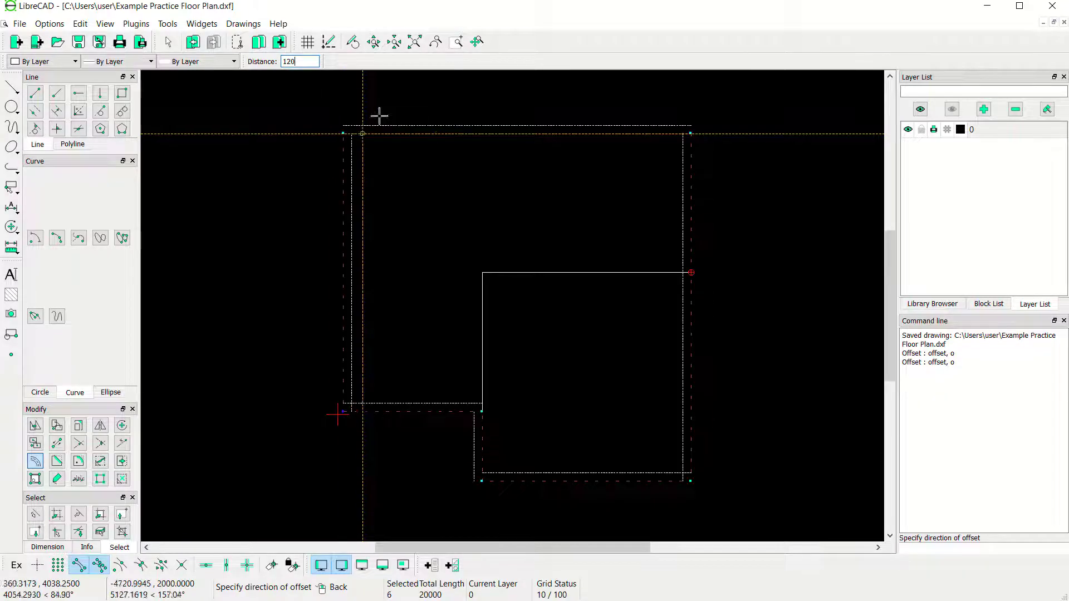
{"action": "left_click", "coordinate": [453, 233]}
{"action": "key", "text": "Escape"}
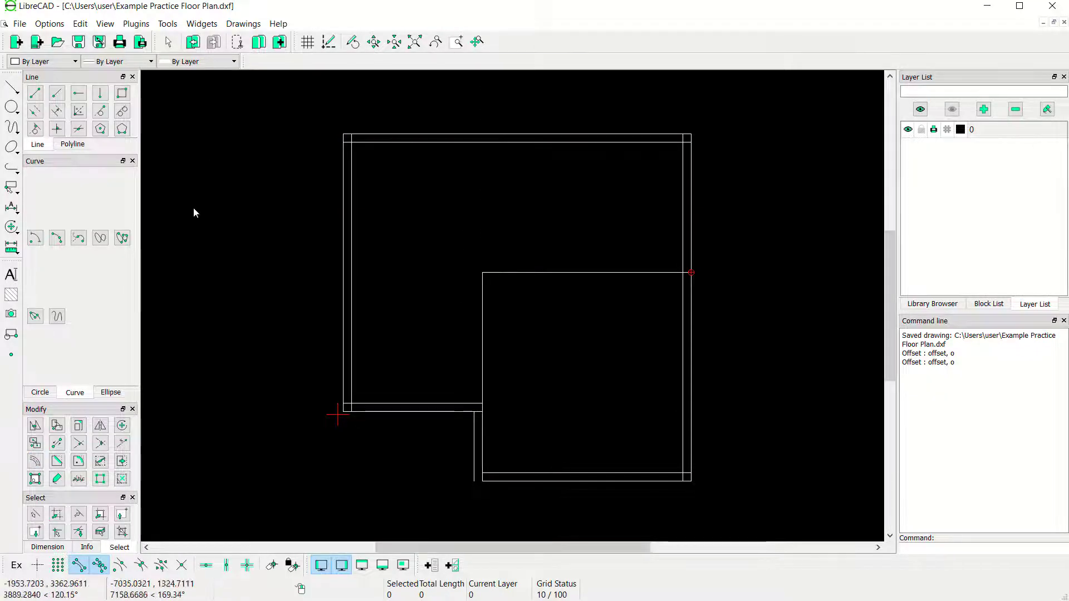
- Offset the two interior wall lines by 120 mm up and to the left, and clear the selection
{"action": "left_click_drag", "start_coordinate": [540, 245], "coordinate": [472, 299]}
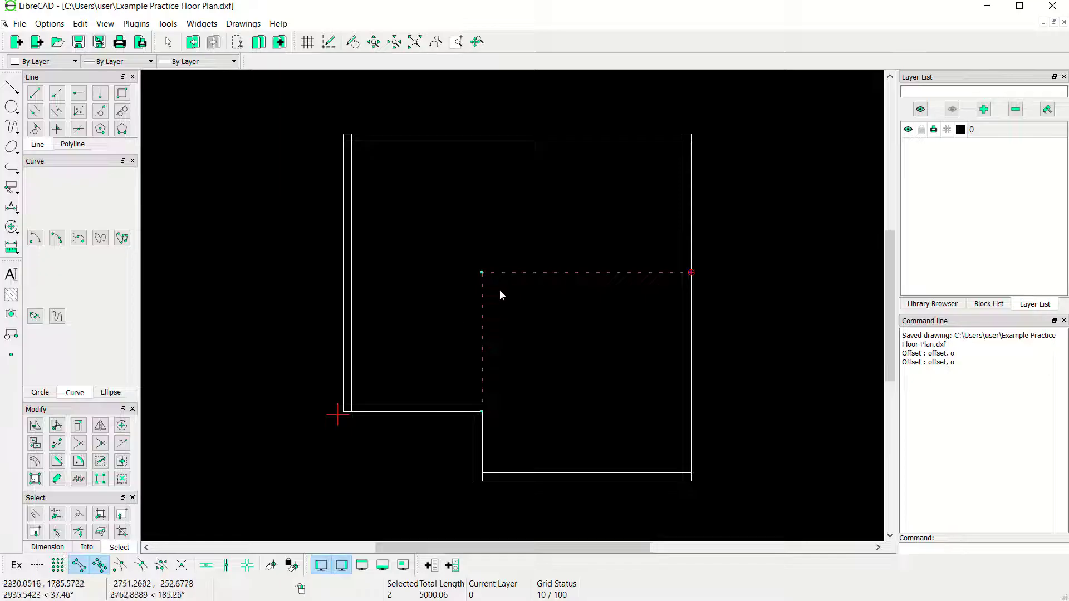
{"action": "left_click", "coordinate": [34, 461]}
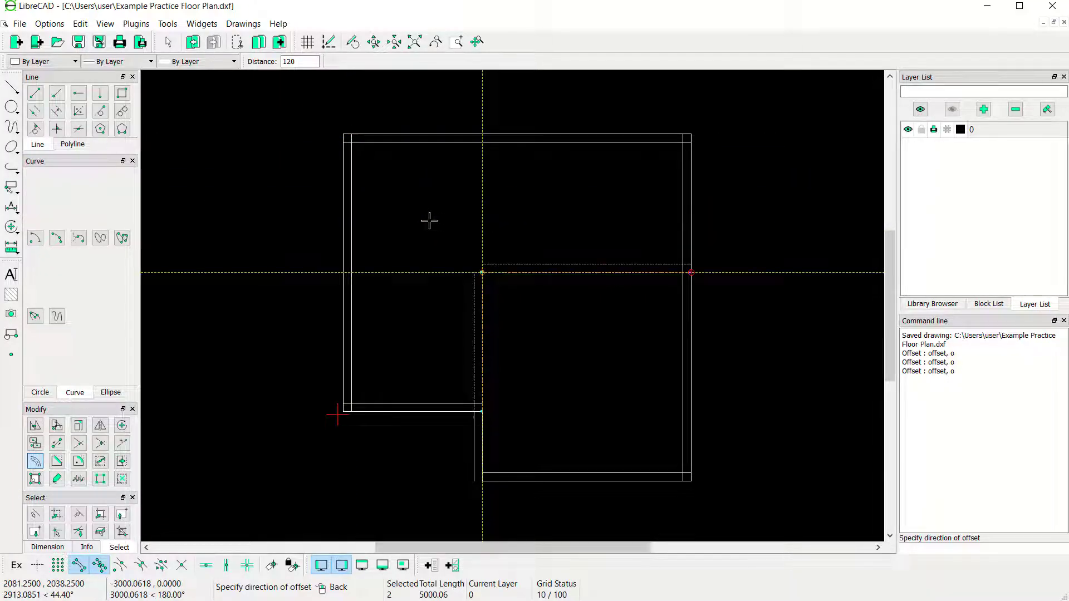
{"action": "left_click", "coordinate": [397, 223]}
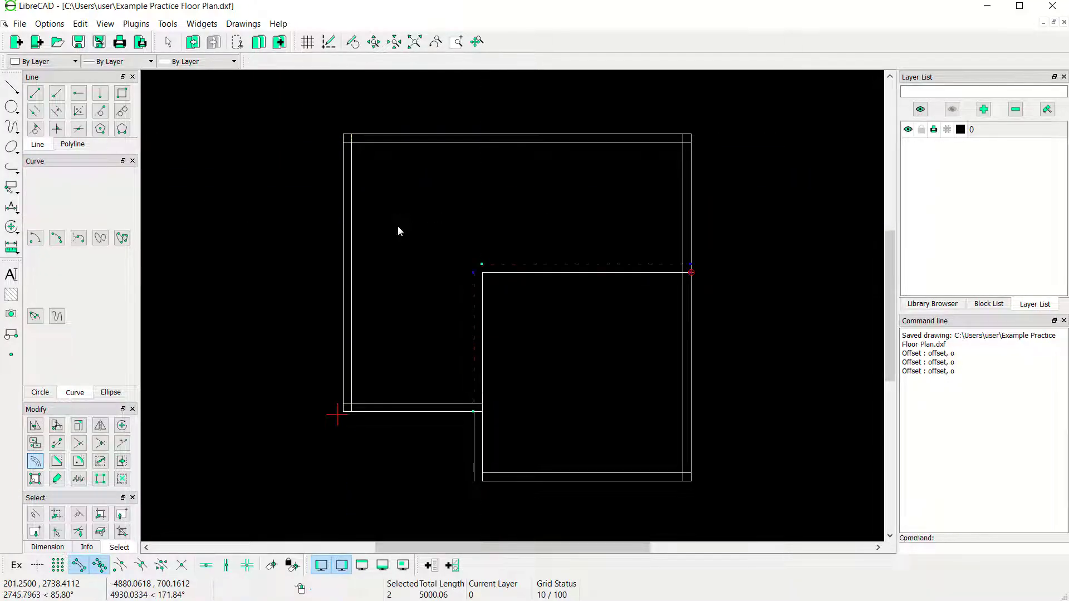
{"action": "right_click", "coordinate": [545, 320]}
- Fillet the two offset interior wall lines into a sharp corner with radius 0 and trimming on
{"action": "scroll", "coordinate": [474, 275], "scroll_direction": "up", "scroll_amount": 4}
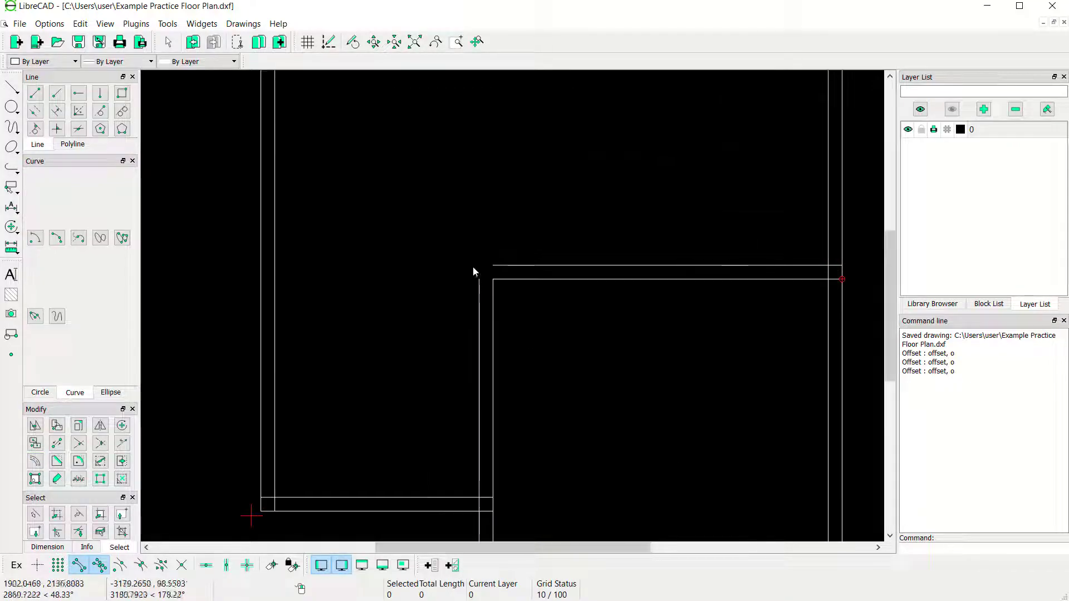
{"action": "scroll", "coordinate": [484, 269], "scroll_direction": "up", "scroll_amount": 2}
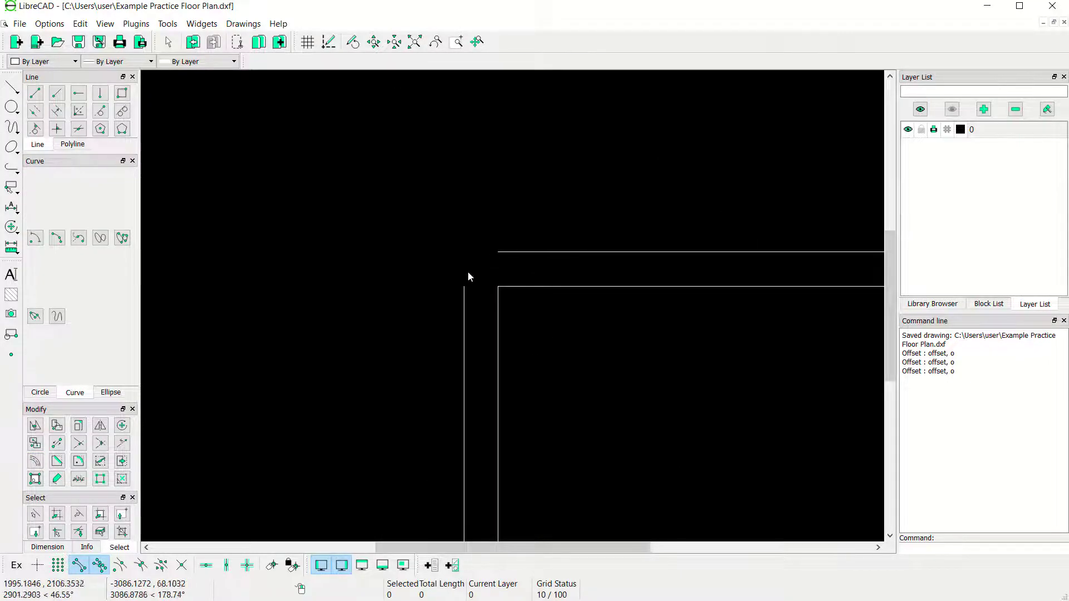
{"action": "left_click", "coordinate": [79, 461]}
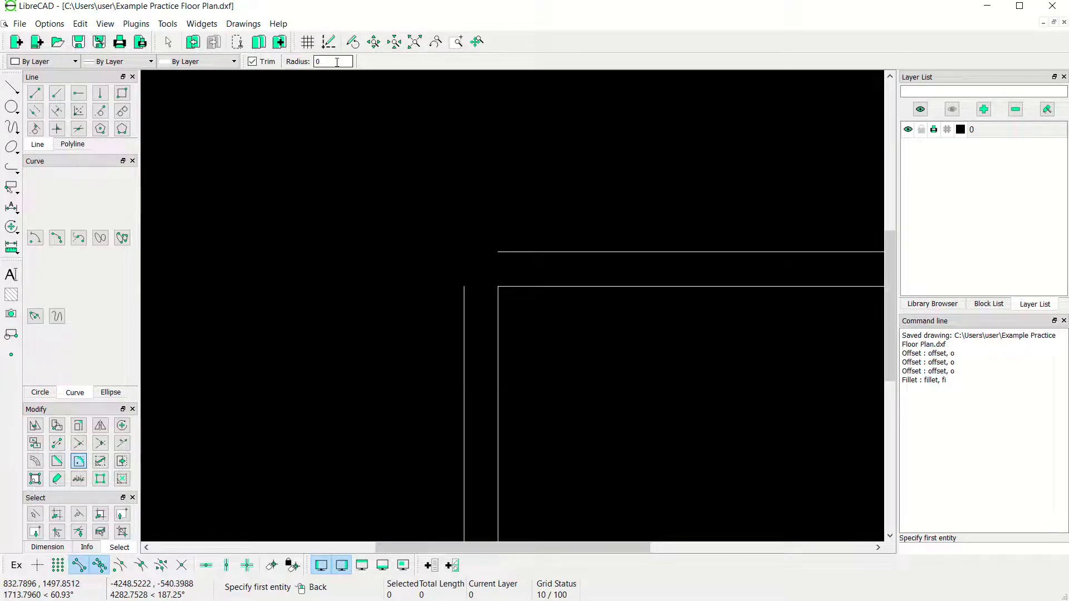
{"action": "left_click", "coordinate": [507, 251]}
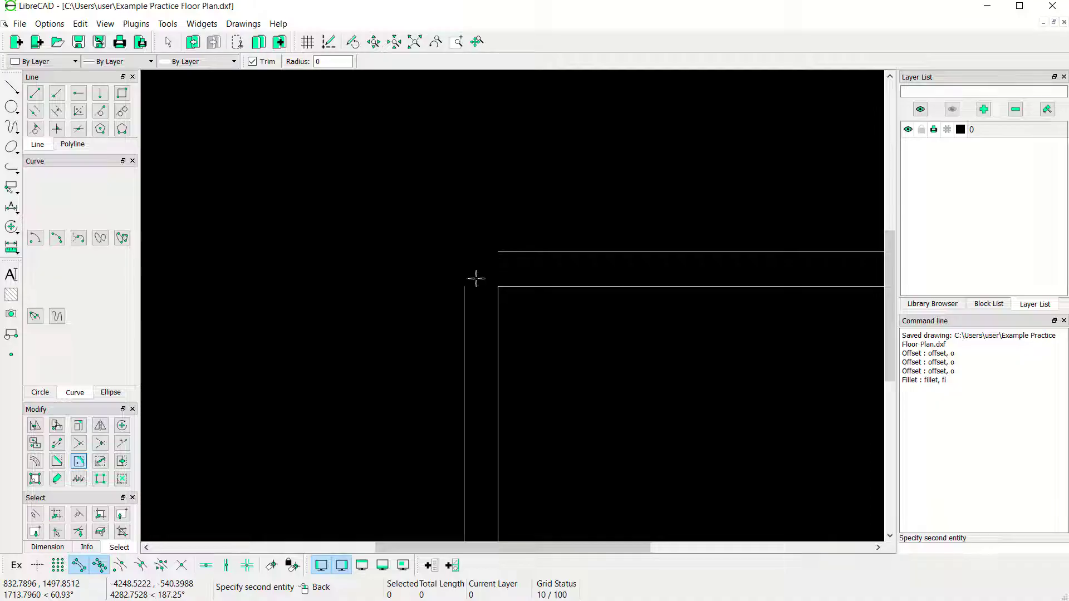
{"action": "left_click", "coordinate": [462, 293]}
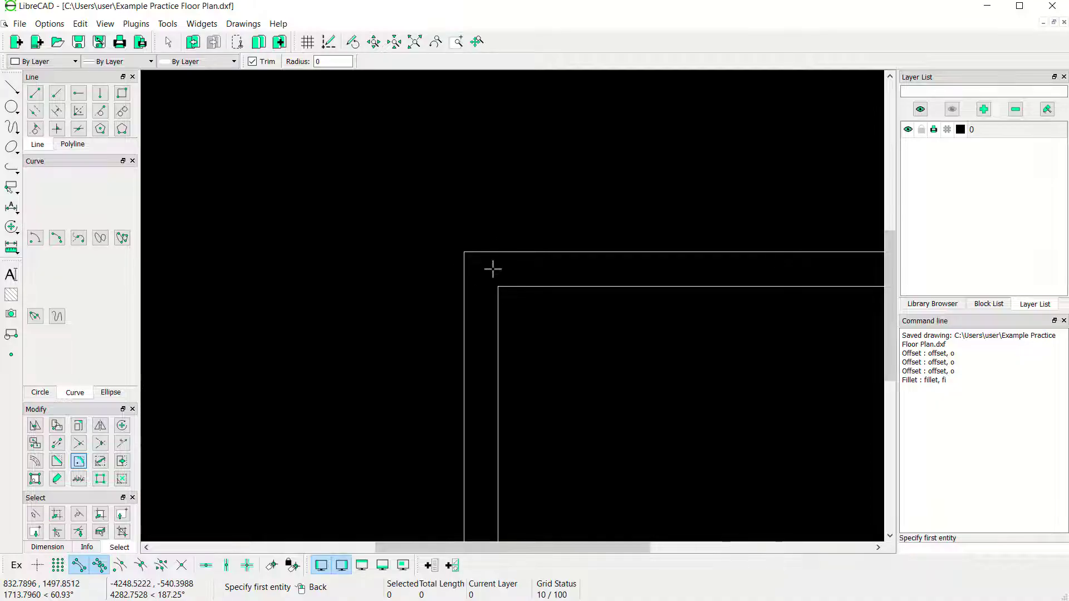
- Fillet the inner wall lines at the floor plan's upper-right corner with radius 0
{"action": "scroll", "coordinate": [505, 284], "scroll_direction": "down", "scroll_amount": 4}
{"action": "middle_click_drag", "start_coordinate": [611, 231], "coordinate": [656, 197]}
{"action": "scroll", "coordinate": [656, 196], "scroll_direction": "up", "scroll_amount": 5}
{"action": "scroll", "coordinate": [652, 201], "scroll_direction": "up", "scroll_amount": 2}
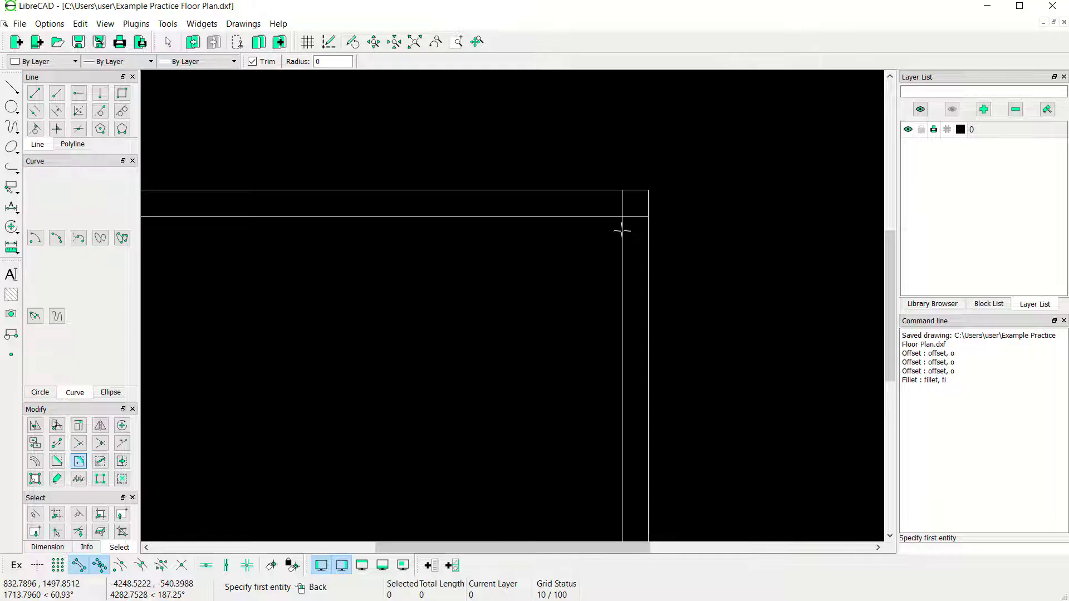
{"action": "left_click", "coordinate": [618, 217]}
{"action": "left_click", "coordinate": [622, 220]}
- Fillet the inner wall lines at the floor plan's upper-left corner with radius 0
{"action": "scroll", "coordinate": [565, 232], "scroll_direction": "down", "scroll_amount": 2}
{"action": "middle_click_drag", "start_coordinate": [401, 247], "coordinate": [762, 255]}
{"action": "middle_click_drag", "start_coordinate": [250, 262], "coordinate": [437, 240]}
{"action": "left_click", "coordinate": [437, 241]}
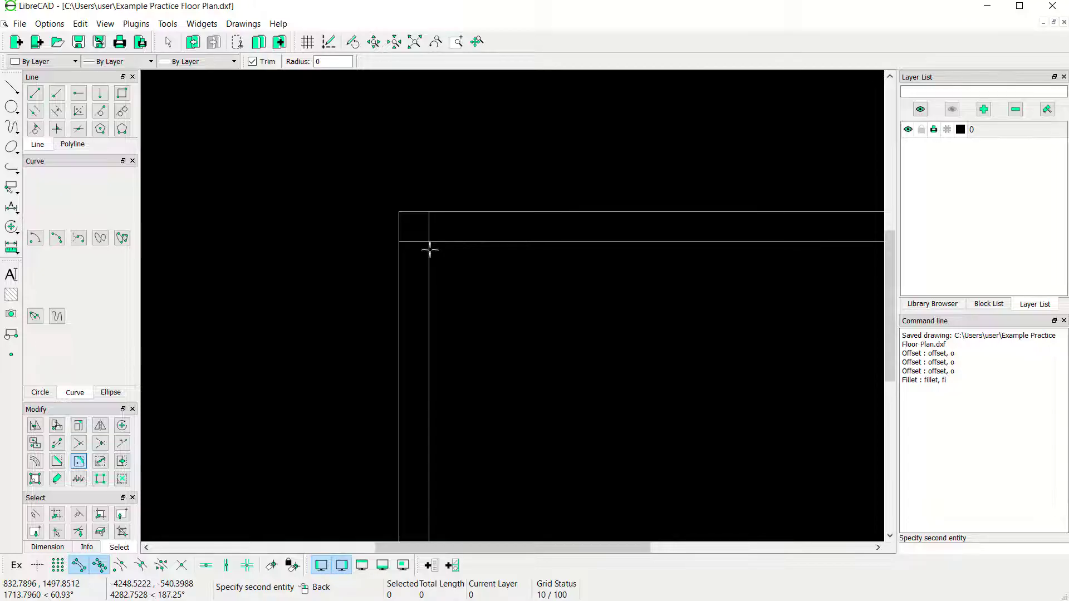
{"action": "left_click", "coordinate": [429, 250]}
- Fillet the inner wall lines at the upper-left room's lower-left corner with radius 0
{"action": "scroll", "coordinate": [489, 248], "scroll_direction": "down", "scroll_amount": 2}
{"action": "middle_click_drag", "start_coordinate": [490, 248], "coordinate": [515, 295]}
{"action": "scroll", "coordinate": [432, 444], "scroll_direction": "up", "scroll_amount": 6}
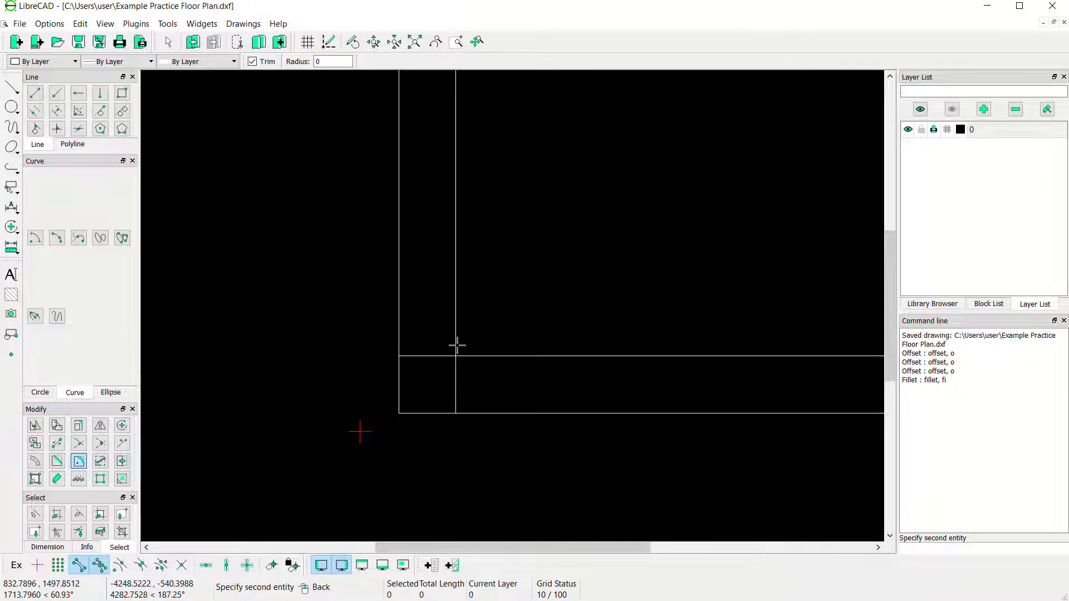
- Fillet both the inner and outer wall lines at the lower room's lower-left corner with radius 0
{"action": "scroll", "coordinate": [506, 328], "scroll_direction": "down", "scroll_amount": 3}
{"action": "middle_click_drag", "start_coordinate": [649, 332], "coordinate": [365, 310]}
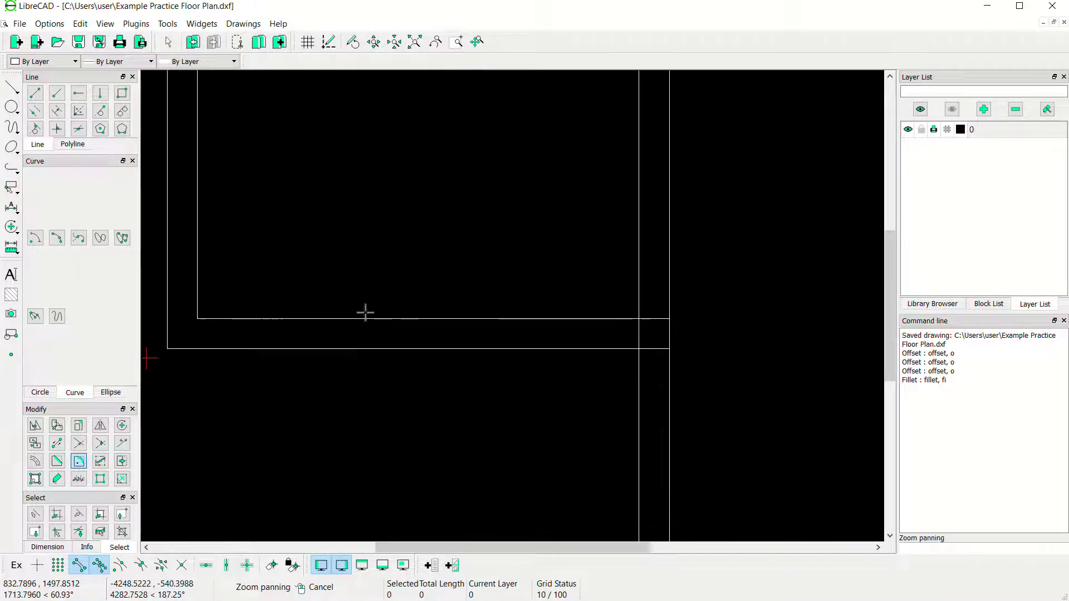
{"action": "scroll", "coordinate": [624, 320], "scroll_direction": "up", "scroll_amount": 2}
{"action": "scroll", "coordinate": [619, 323], "scroll_direction": "down", "scroll_amount": 5}
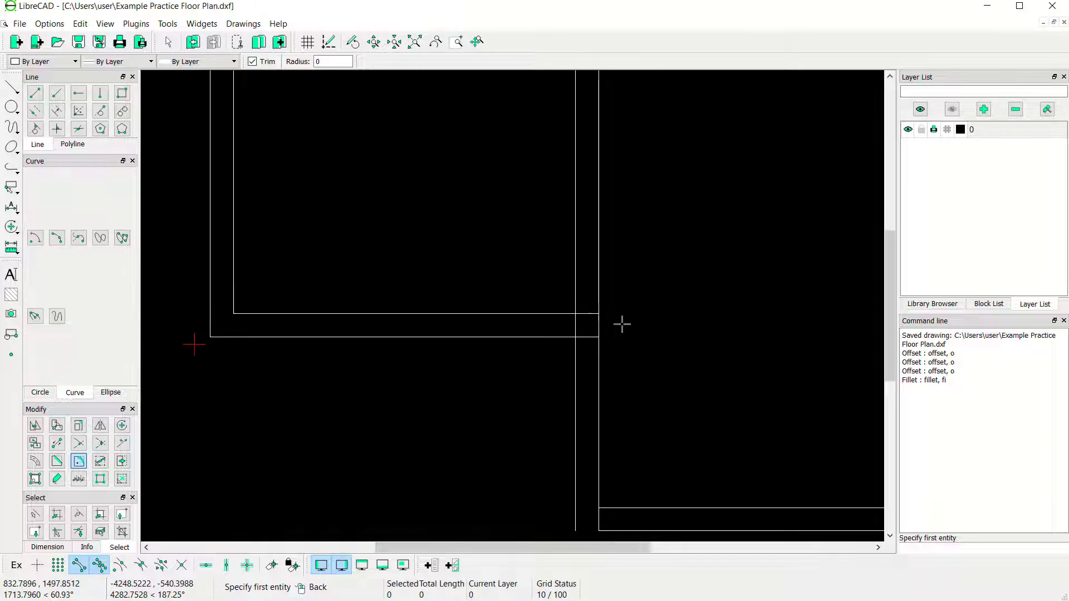
{"action": "scroll", "coordinate": [553, 406], "scroll_direction": "up", "scroll_amount": 1}
{"action": "scroll", "coordinate": [549, 417], "scroll_direction": "up", "scroll_amount": 2}
{"action": "scroll", "coordinate": [551, 409], "scroll_direction": "up", "scroll_amount": 2}
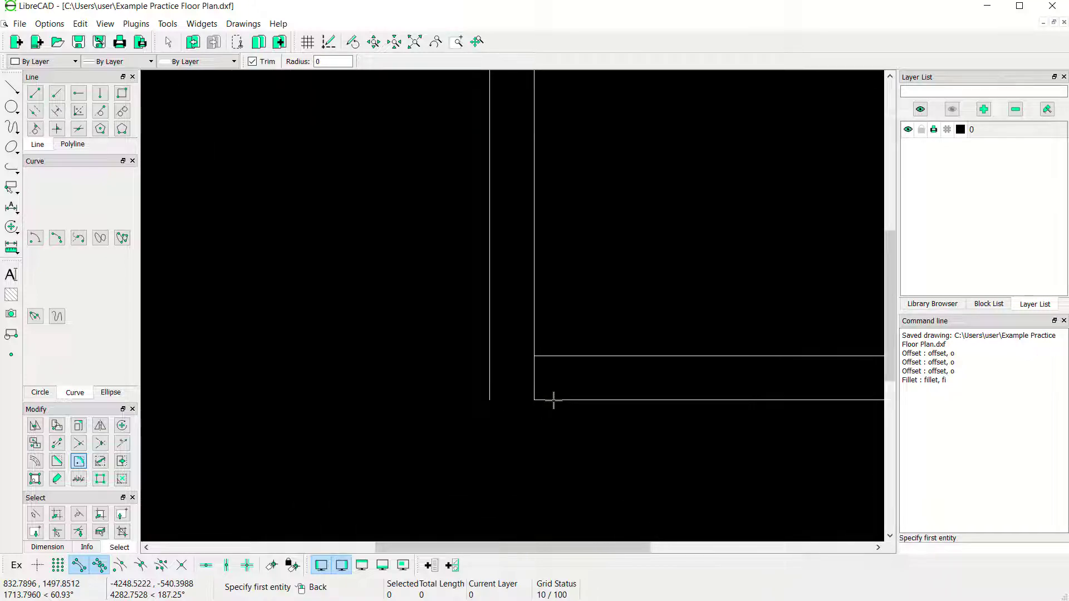
{"action": "left_click", "coordinate": [550, 351]}
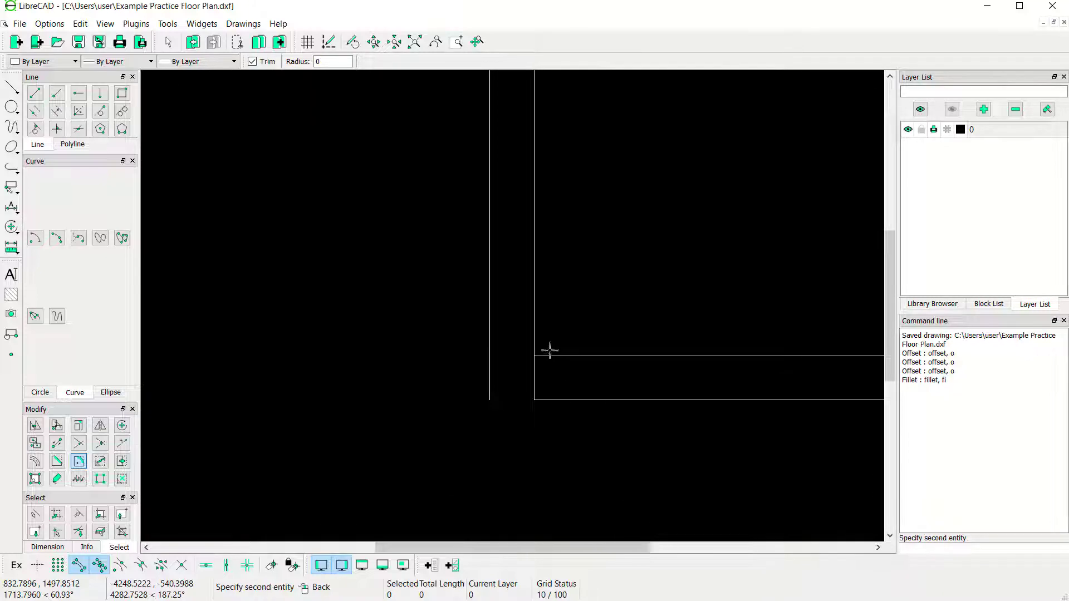
{"action": "left_click", "coordinate": [533, 339]}
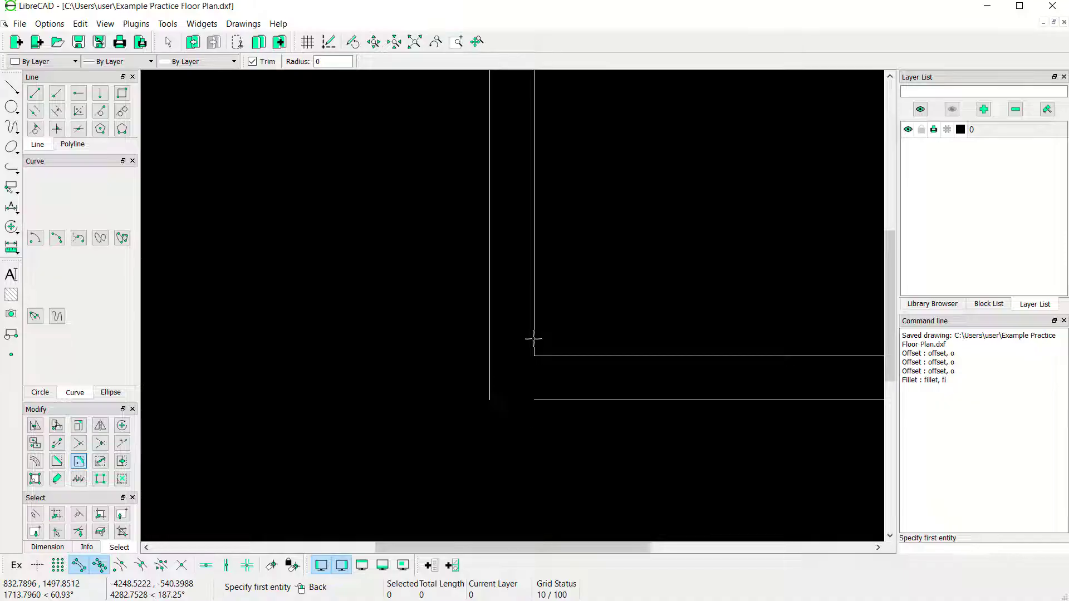
{"action": "left_click", "coordinate": [542, 400]}
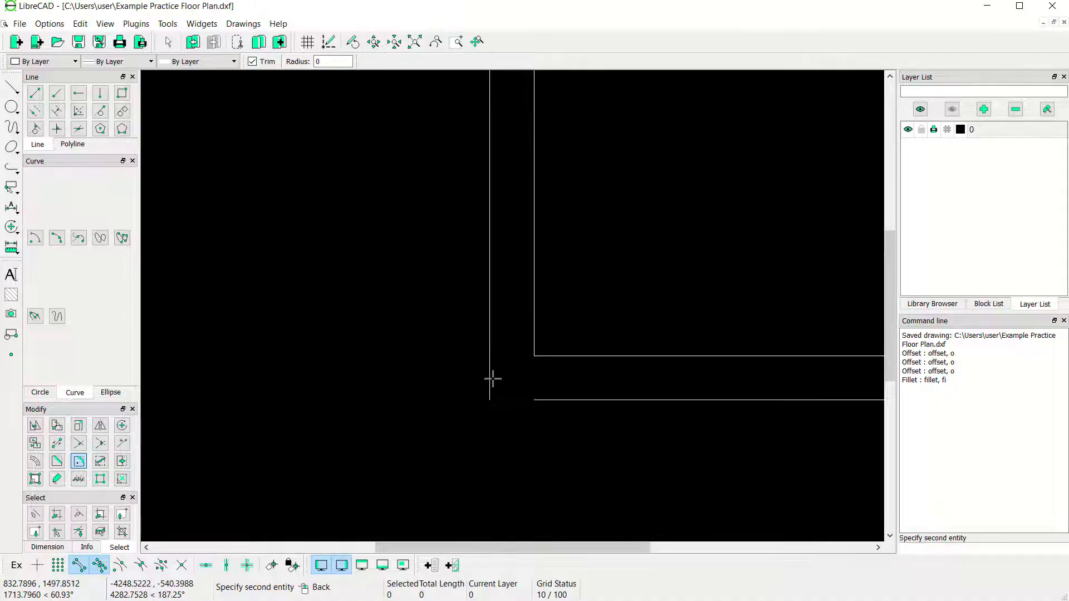
{"action": "left_click", "coordinate": [489, 377]}
- Fillet the inner wall lines at the lower room's lower-right corner with radius 0
{"action": "scroll", "coordinate": [626, 363], "scroll_direction": "down", "scroll_amount": 4}
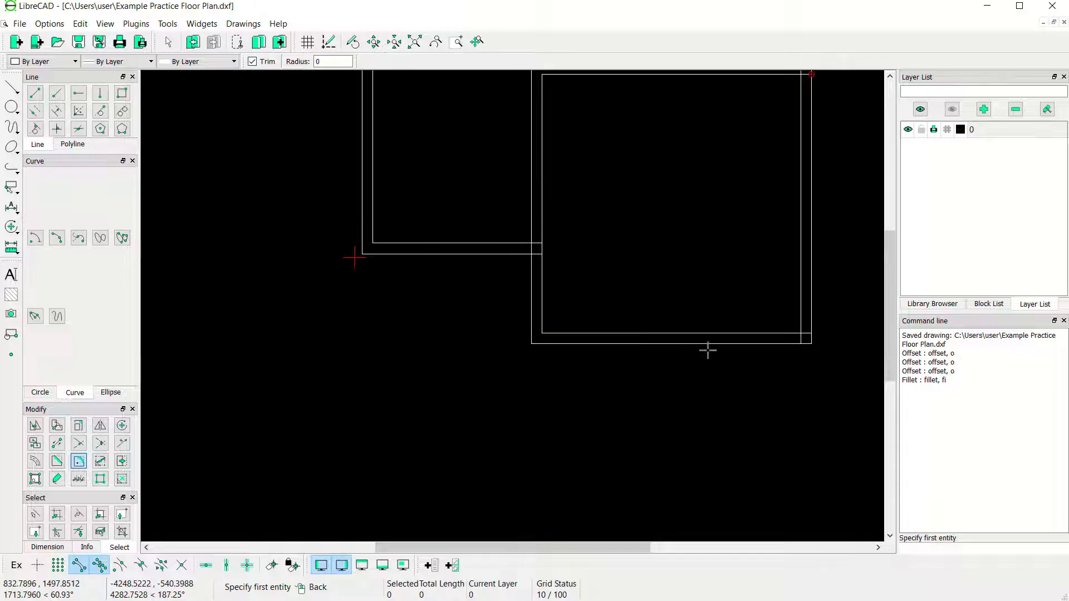
{"action": "scroll", "coordinate": [625, 345], "scroll_direction": "up", "scroll_amount": 6}
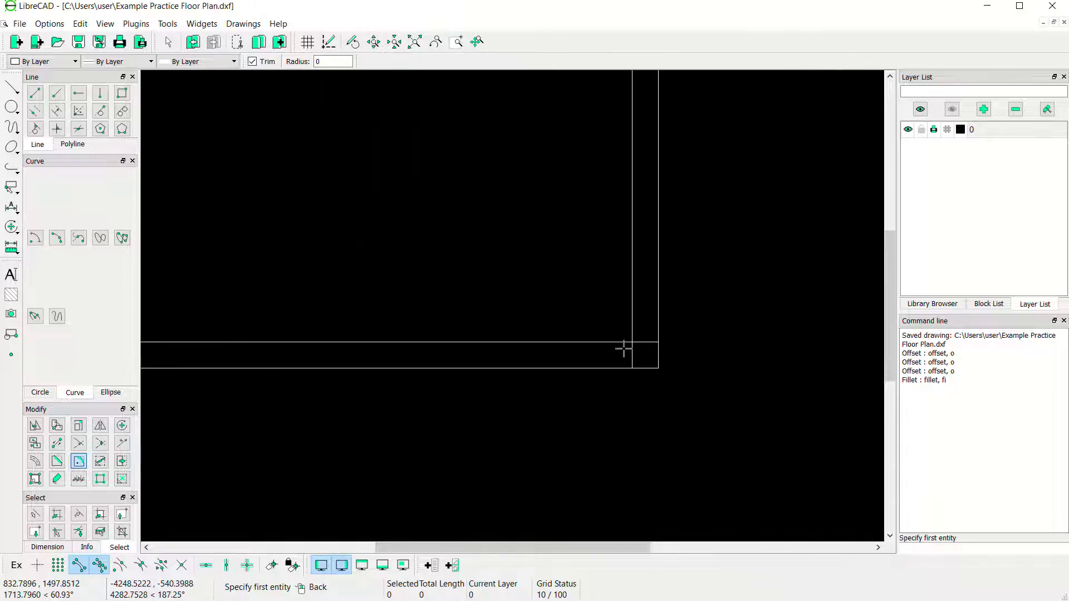
{"action": "left_click", "coordinate": [605, 319]}
{"action": "left_click", "coordinate": [597, 332]}
- Trim both lines of the horizontal interior wall back to the right wall's inner line
{"action": "scroll", "coordinate": [607, 332], "scroll_direction": "down", "scroll_amount": 5}
{"action": "mouse_move", "coordinate": [606, 331]}
{"action": "middle_mouse_down"}
{"action": "mouse_move", "coordinate": [554, 279]}
{"action": "mouse_move", "coordinate": [608, 237]}
{"action": "mouse_move", "coordinate": [611, 279]}
{"action": "mouse_move", "coordinate": [565, 289]}
{"action": "mouse_move", "coordinate": [573, 284]}
{"action": "mouse_move", "coordinate": [391, 366]}
{"action": "middle_mouse_up"}
{"action": "scroll", "coordinate": [651, 253], "scroll_direction": "up", "scroll_amount": 3}
{"action": "scroll", "coordinate": [626, 250], "scroll_direction": "down", "scroll_amount": 3}
{"action": "scroll", "coordinate": [566, 289], "scroll_direction": "up", "scroll_amount": 3}
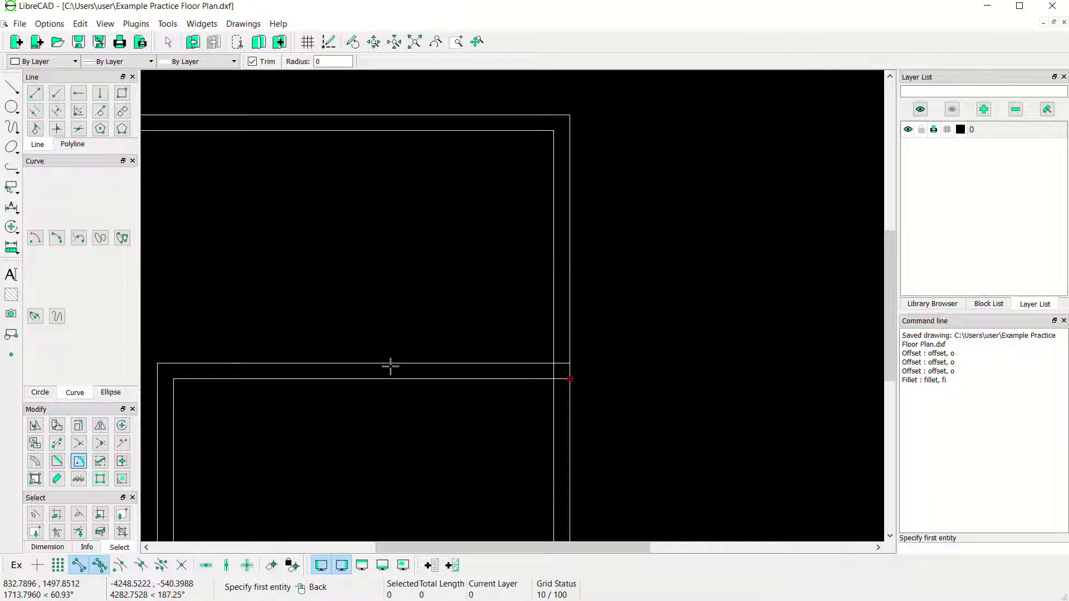
{"action": "left_click", "coordinate": [79, 445]}
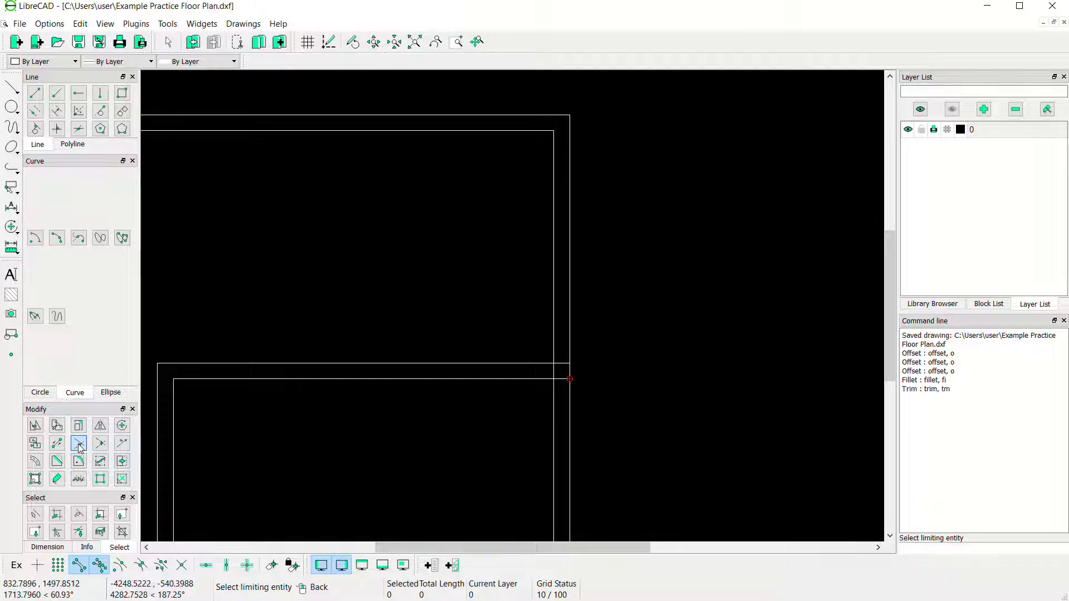
{"action": "left_click", "coordinate": [554, 401]}
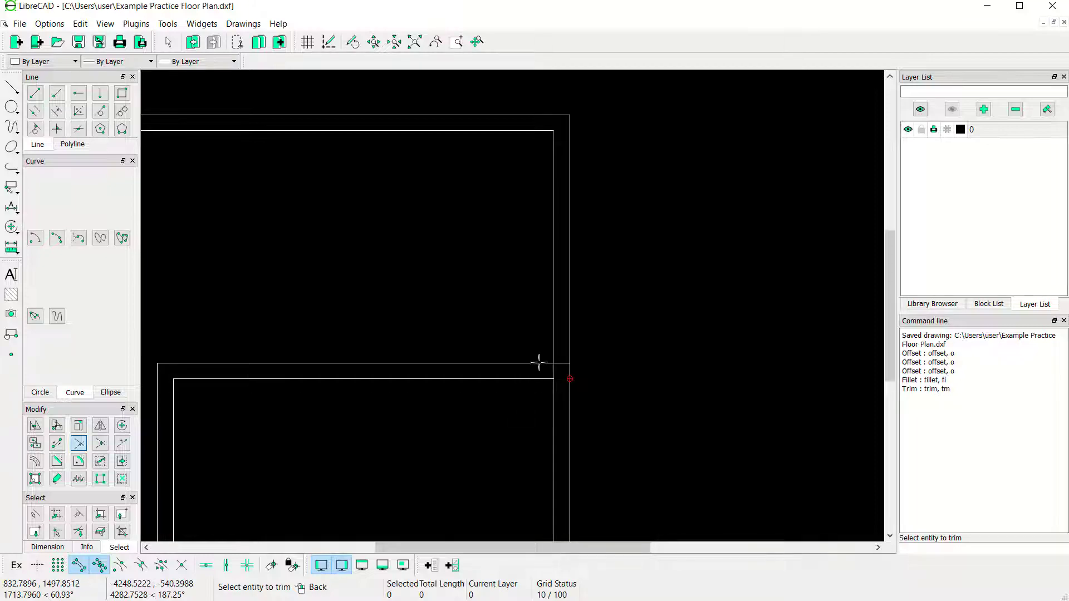
{"action": "right_click", "coordinate": [490, 433]}
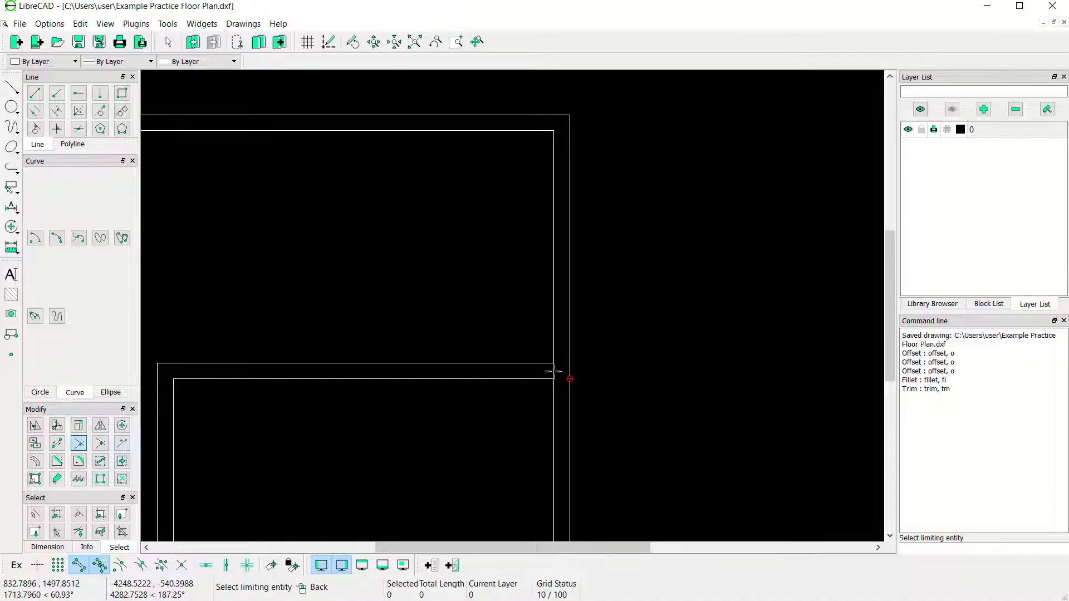
- Cut the right wall's inner line at both points where the horizontal interior wall's lines meet it
{"action": "scroll", "coordinate": [556, 372], "scroll_direction": "up", "scroll_amount": 2}
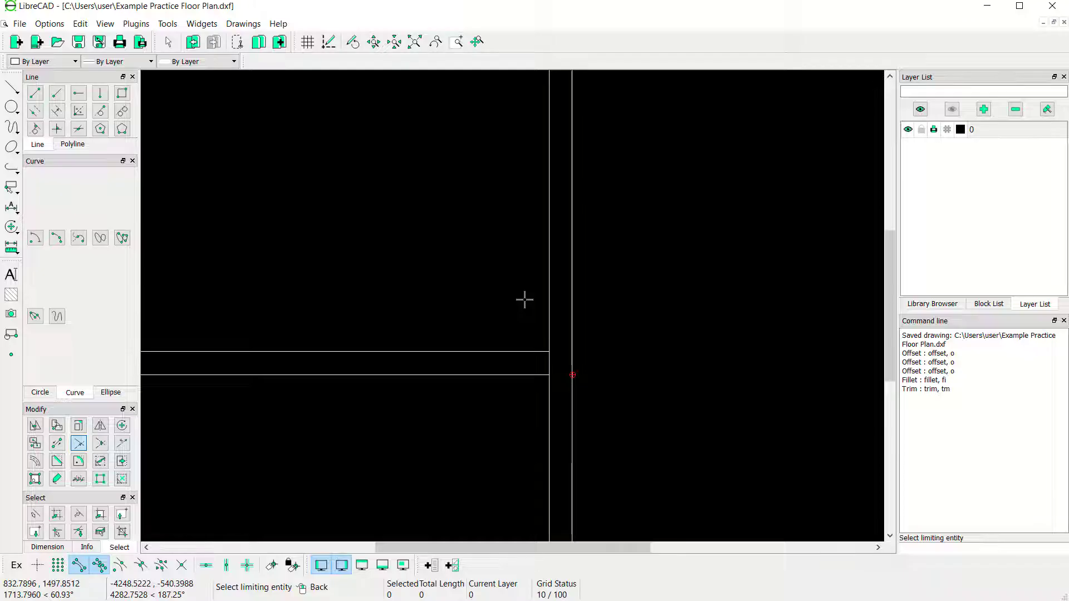
{"action": "type", "text": "cut"}
{"action": "key", "text": "Return"}
{"action": "scroll", "coordinate": [532, 366], "scroll_direction": "up", "scroll_amount": 2}
{"action": "left_click", "coordinate": [552, 356]}
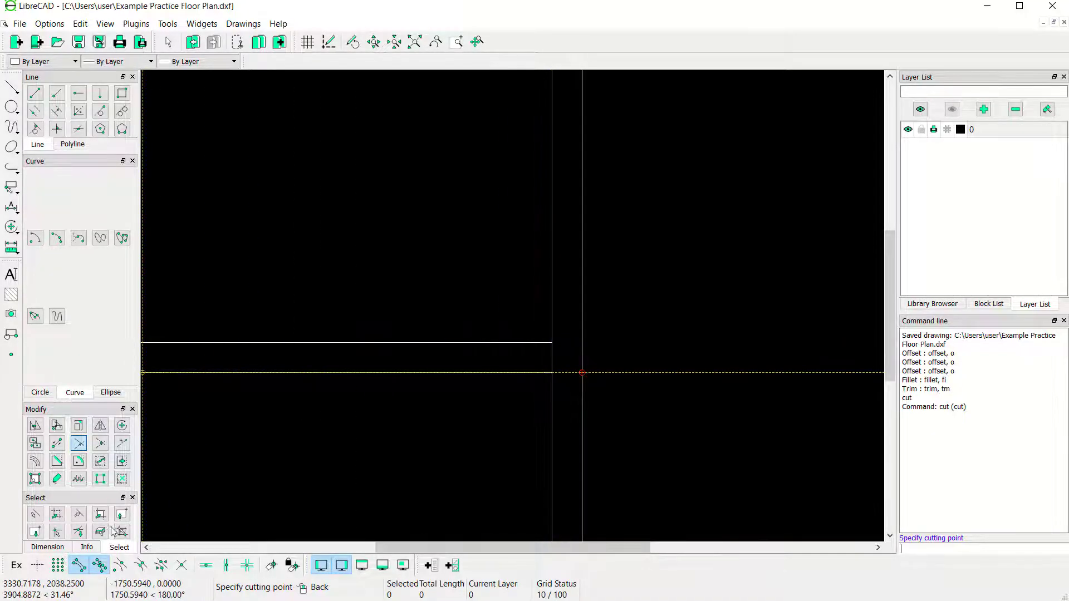
{"action": "left_click", "coordinate": [99, 566]}
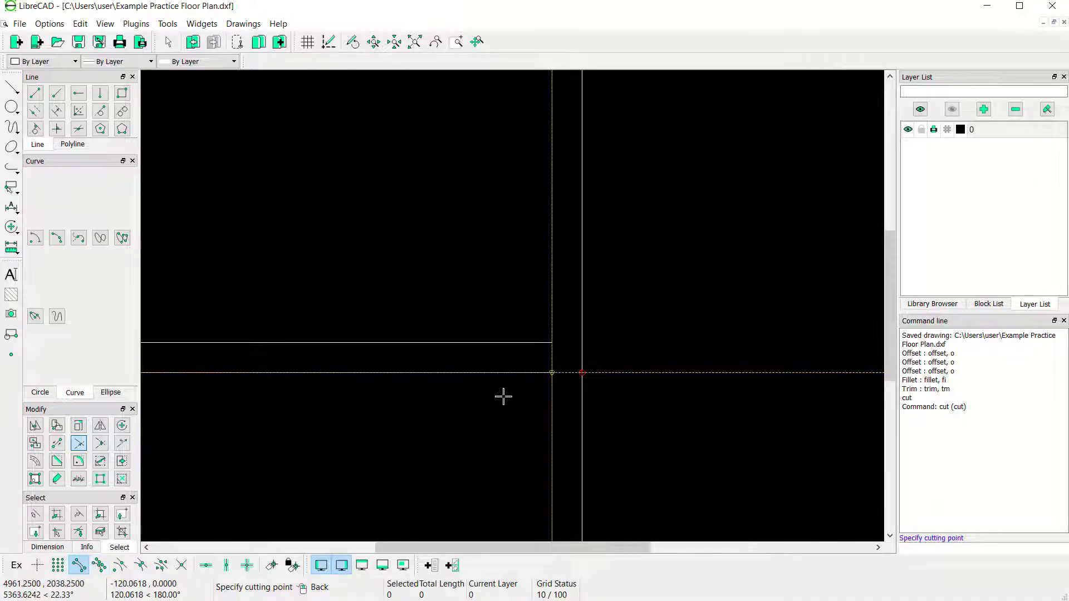
{"action": "left_click", "coordinate": [549, 344]}
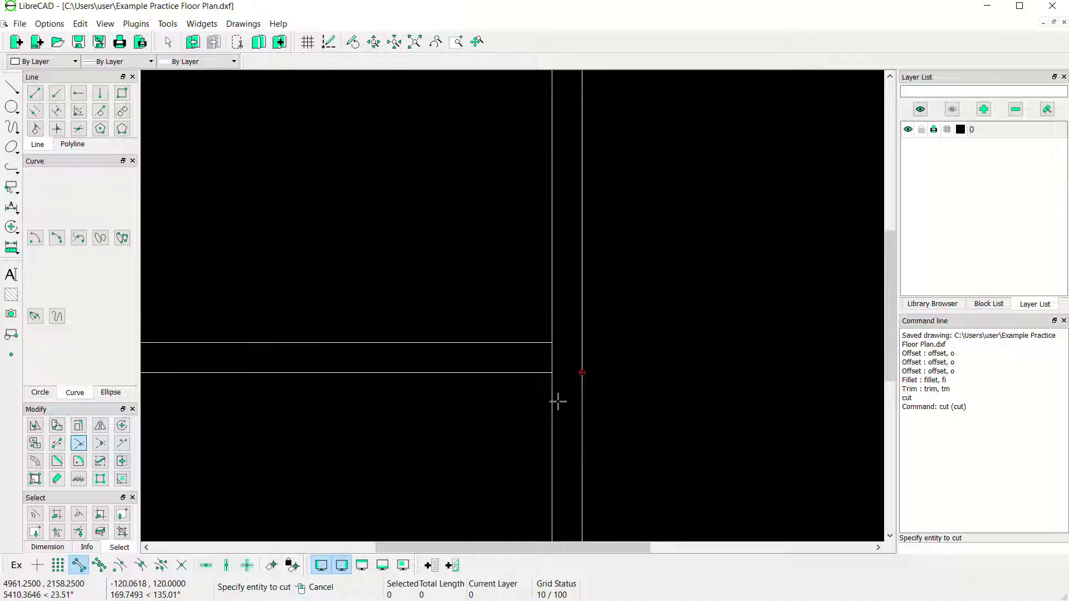
{"action": "left_click", "coordinate": [552, 385]}
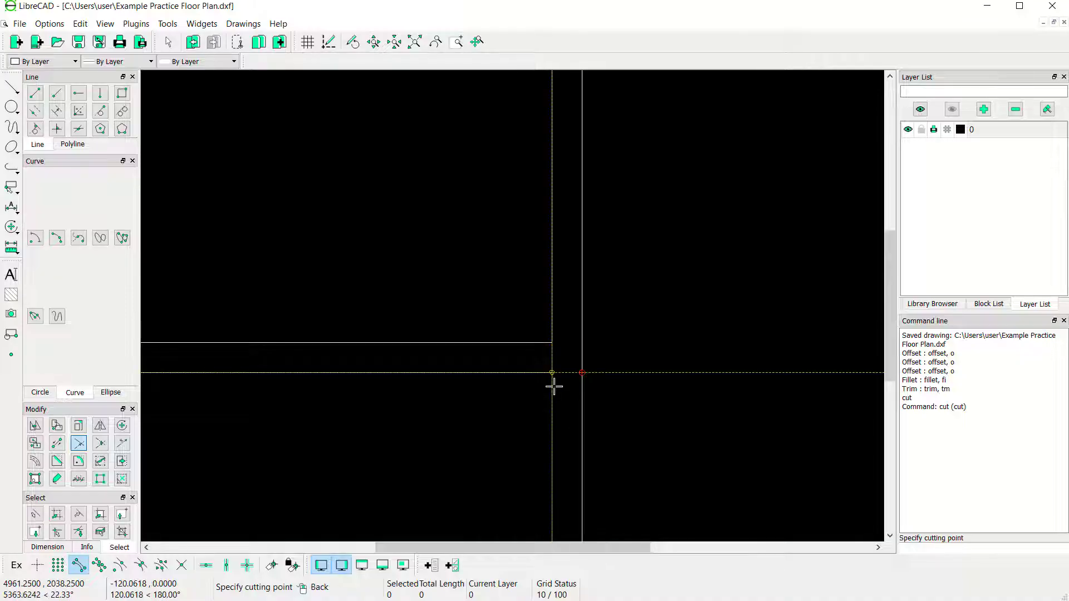
{"action": "left_click", "coordinate": [553, 375]}
{"action": "key", "text": "Escape"}
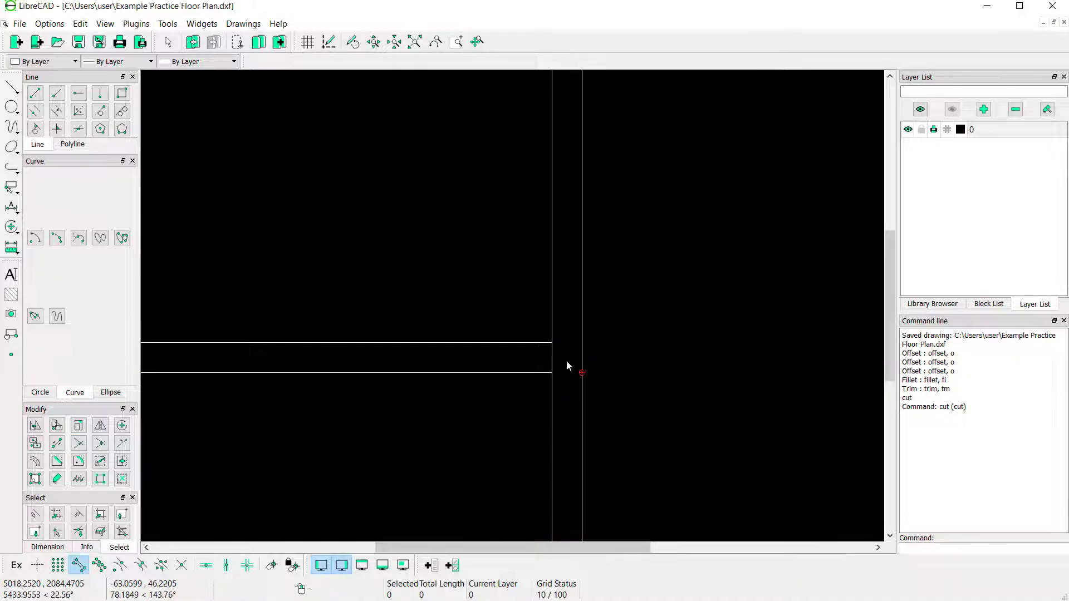
- Delete the short segment of the right wall's inner line between the two lines of the horizontal interior wall
{"action": "left_click_drag", "start_coordinate": [565, 352], "coordinate": [530, 358]}
{"action": "key", "text": "Delete"}
{"action": "scroll", "coordinate": [550, 353], "scroll_direction": "down", "scroll_amount": 4}
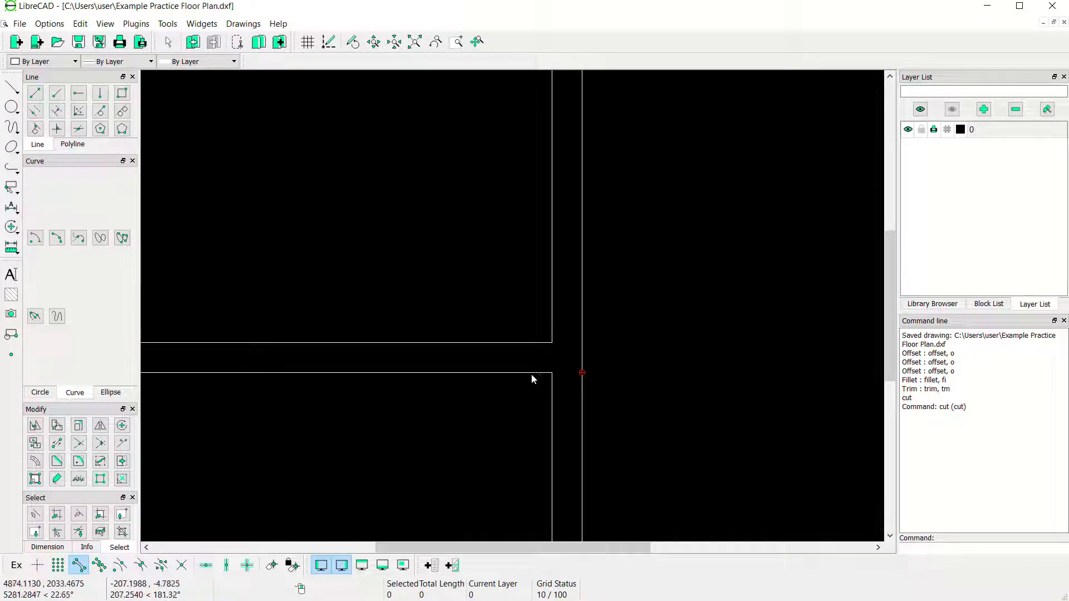
- Trim both lines of the upper-left room's bottom wall back to the left line of the vertical interior wall
{"action": "scroll", "coordinate": [529, 363], "scroll_direction": "up", "scroll_amount": 5}
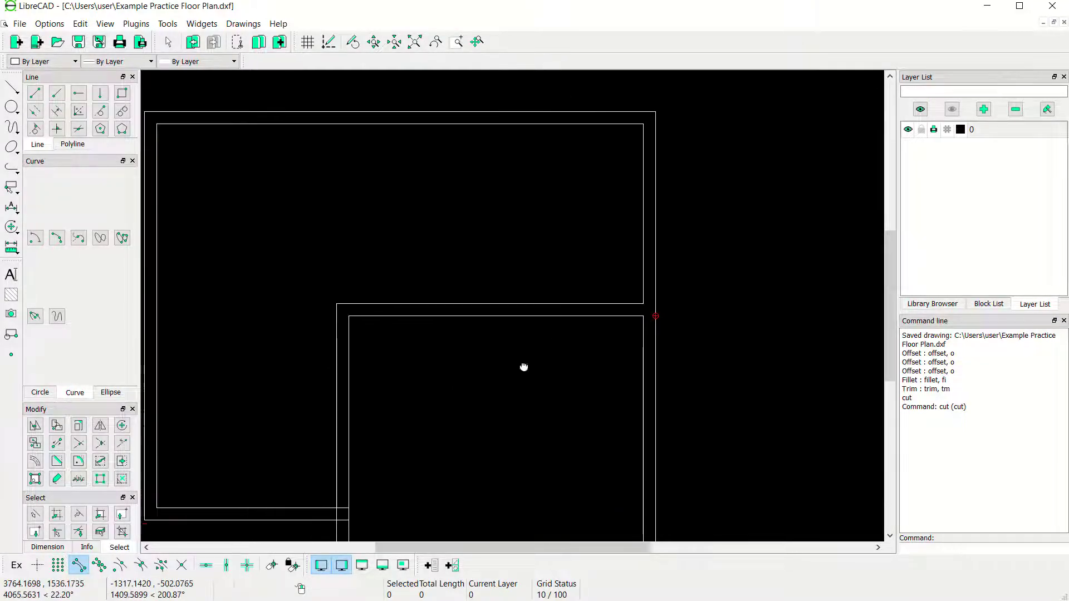
{"action": "scroll", "coordinate": [465, 393], "scroll_direction": "up", "scroll_amount": 2}
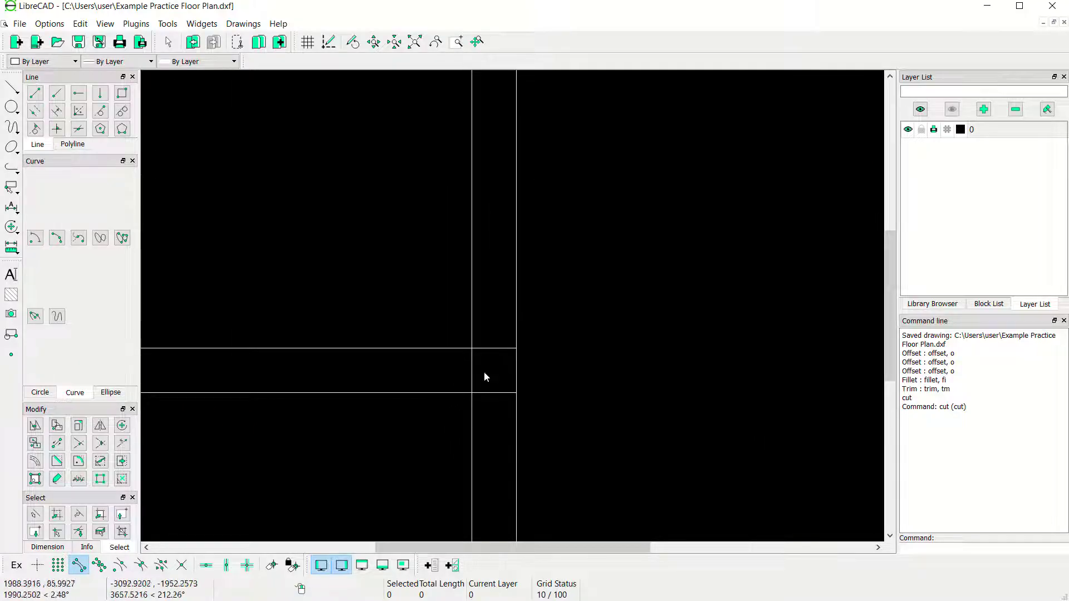
{"action": "left_click", "coordinate": [79, 444]}
{"action": "left_click", "coordinate": [472, 369]}
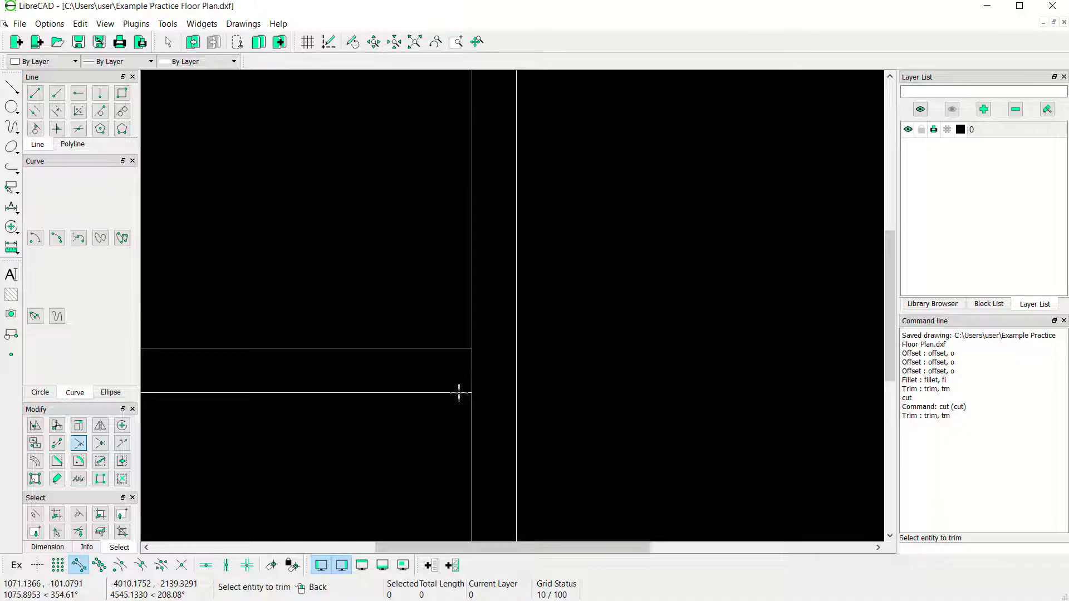
{"action": "right_click", "coordinate": [481, 368]}
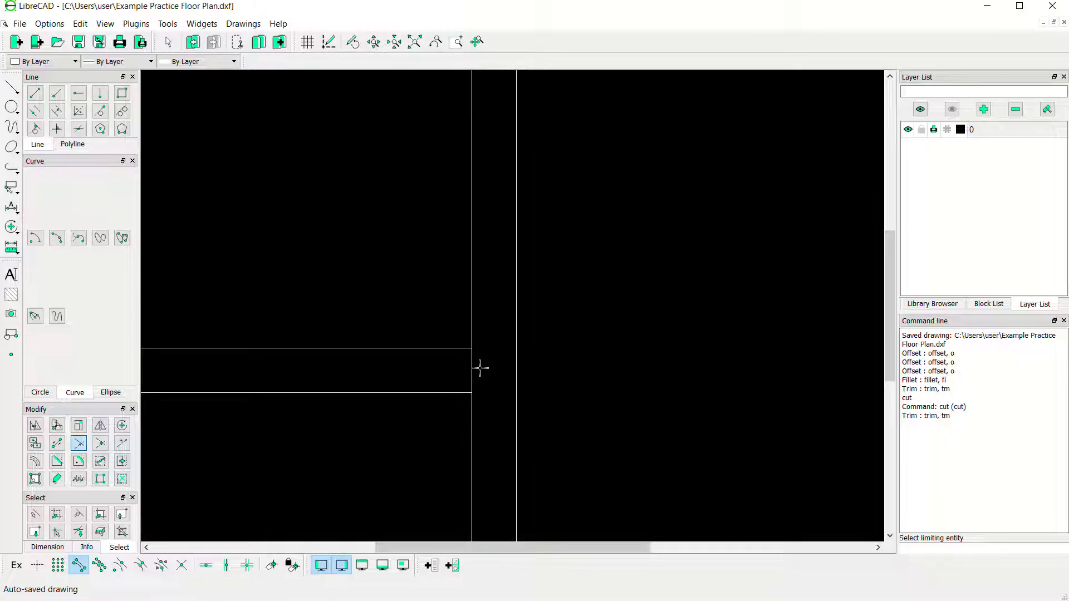
- Cut the vertical interior wall's left line where the two lines of the upper-left room's bottom wall meet it
{"action": "type", "text": "cut"}
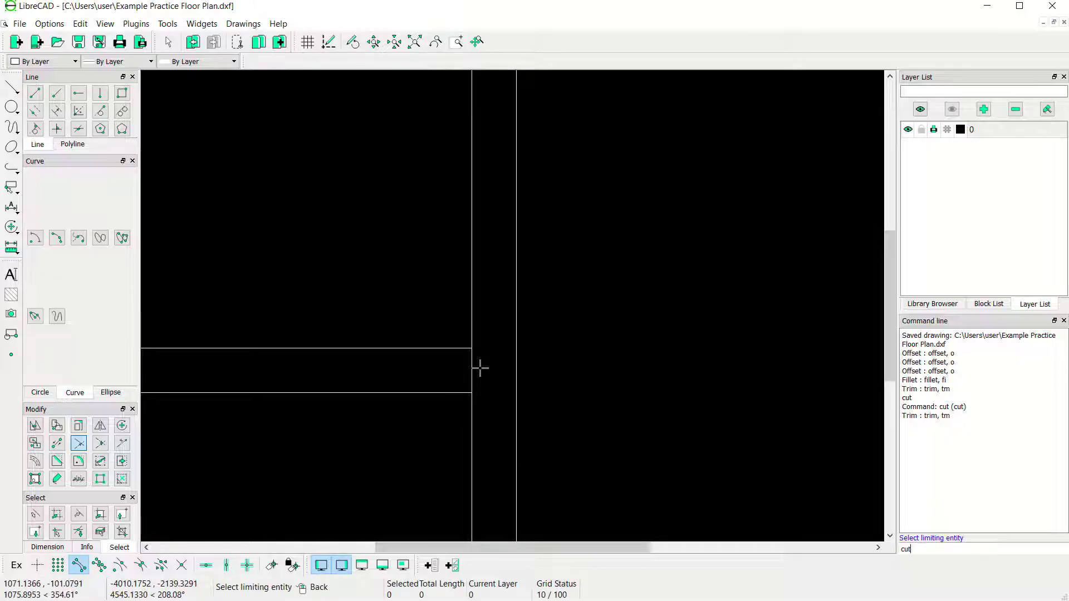
{"action": "key", "text": "Return"}
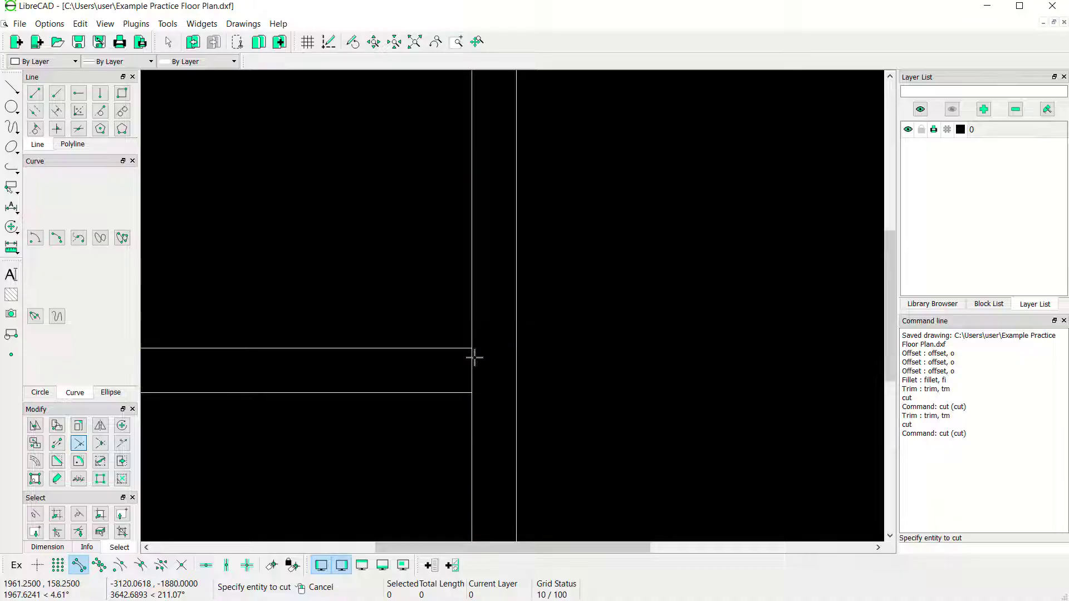
{"action": "left_click", "coordinate": [470, 367]}
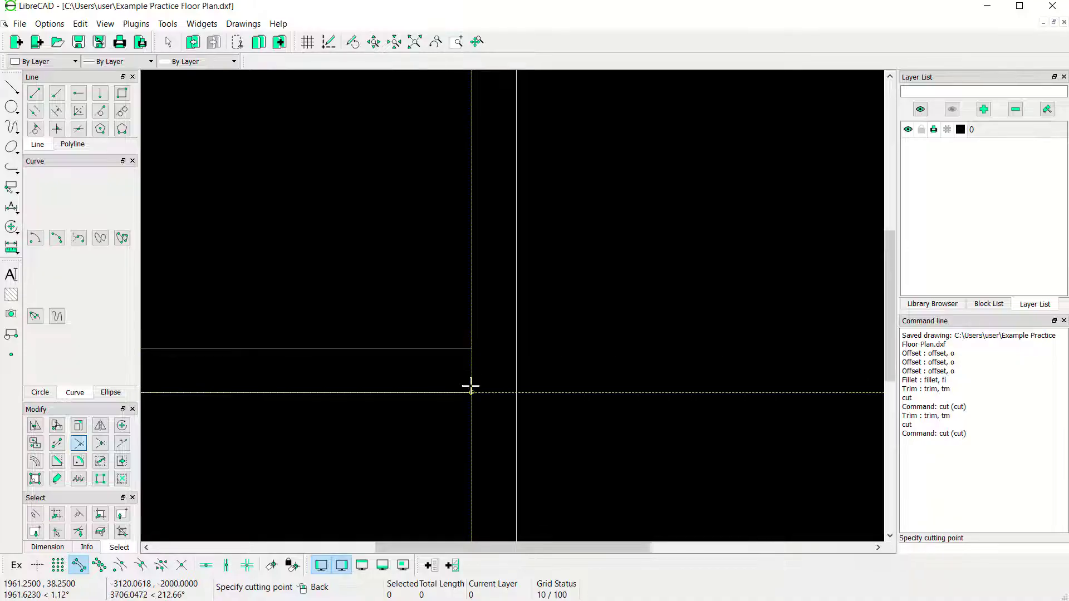
{"action": "left_click", "coordinate": [471, 391]}
{"action": "right_click", "coordinate": [489, 376]}
- Delete the short cut segment closing off the upper-left room's bottom wall and save the drawing
{"action": "left_click_drag", "start_coordinate": [490, 370], "coordinate": [446, 378]}
{"action": "key", "text": "Delete"}
{"action": "scroll", "coordinate": [482, 368], "scroll_direction": "down", "scroll_amount": 7}
{"action": "mouse_move", "coordinate": [520, 360]}
{"action": "middle_mouse_down"}
{"action": "mouse_move", "coordinate": [606, 288]}
{"action": "mouse_move", "coordinate": [548, 383]}
{"action": "middle_mouse_up"}
{"action": "scroll", "coordinate": [527, 376], "scroll_direction": "up", "scroll_amount": 1}
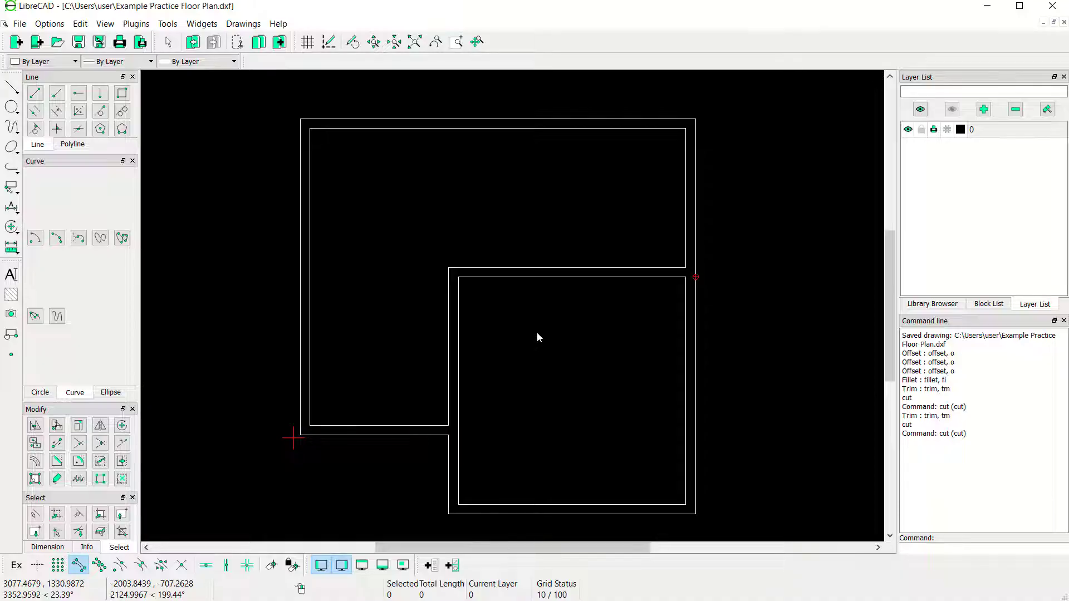
{"action": "left_click", "coordinate": [79, 44]}
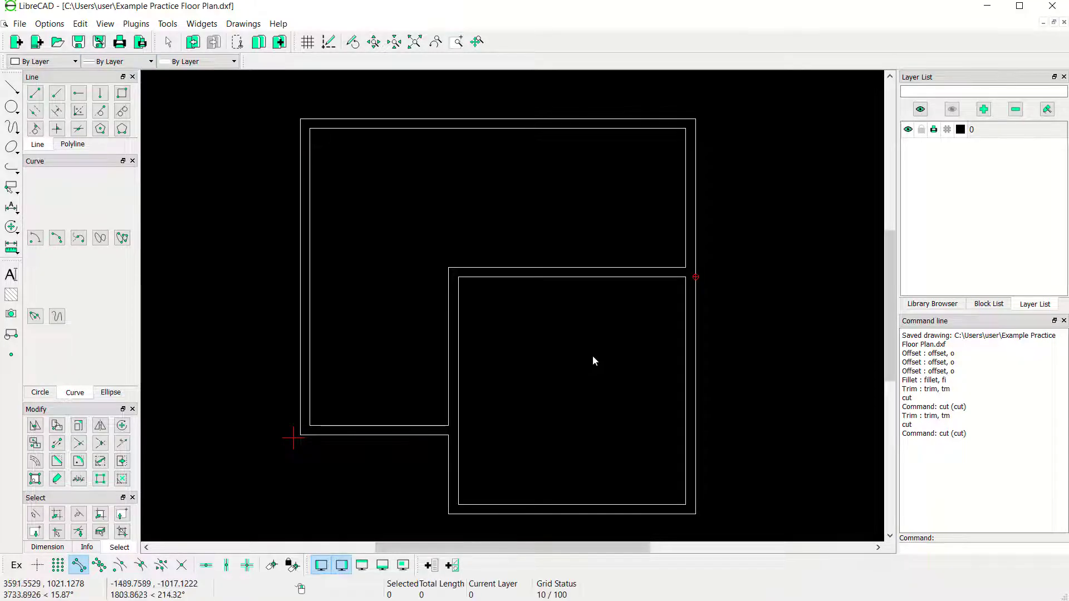
- Create a layer named Door with the color Cyan
{"action": "left_click", "coordinate": [984, 110]}
{"action": "type", "text": "Door"}
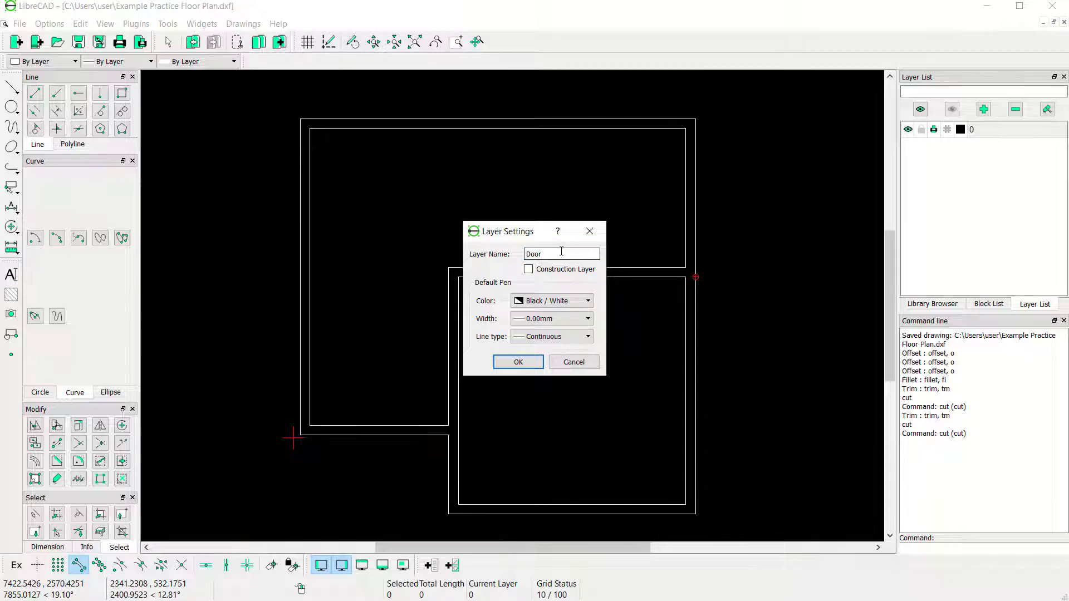
{"action": "left_click", "coordinate": [554, 301]}
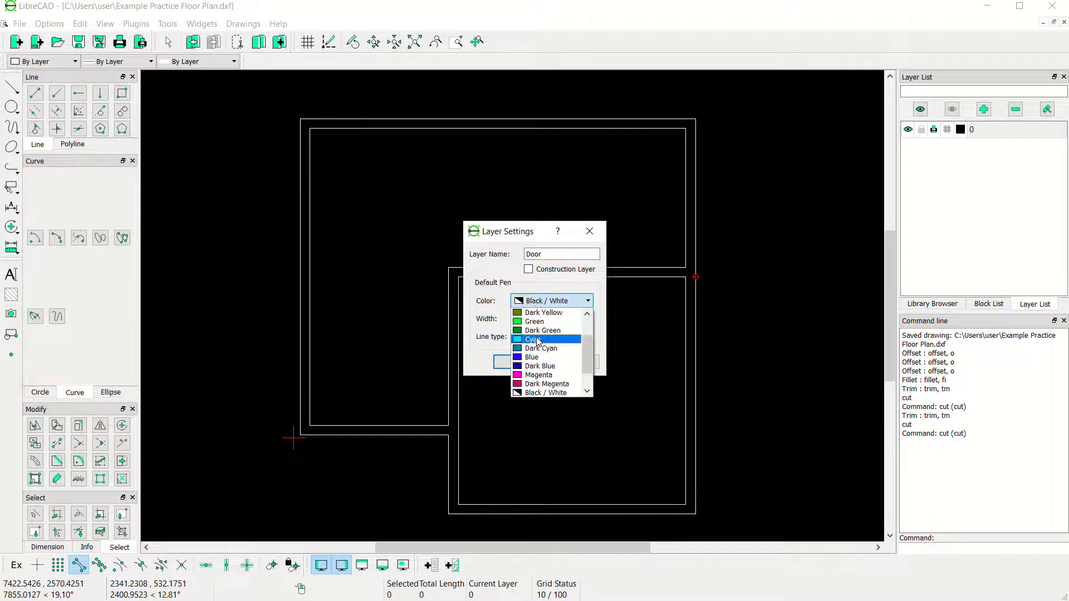
{"action": "left_click", "coordinate": [537, 340]}
{"action": "left_click", "coordinate": [523, 363]}
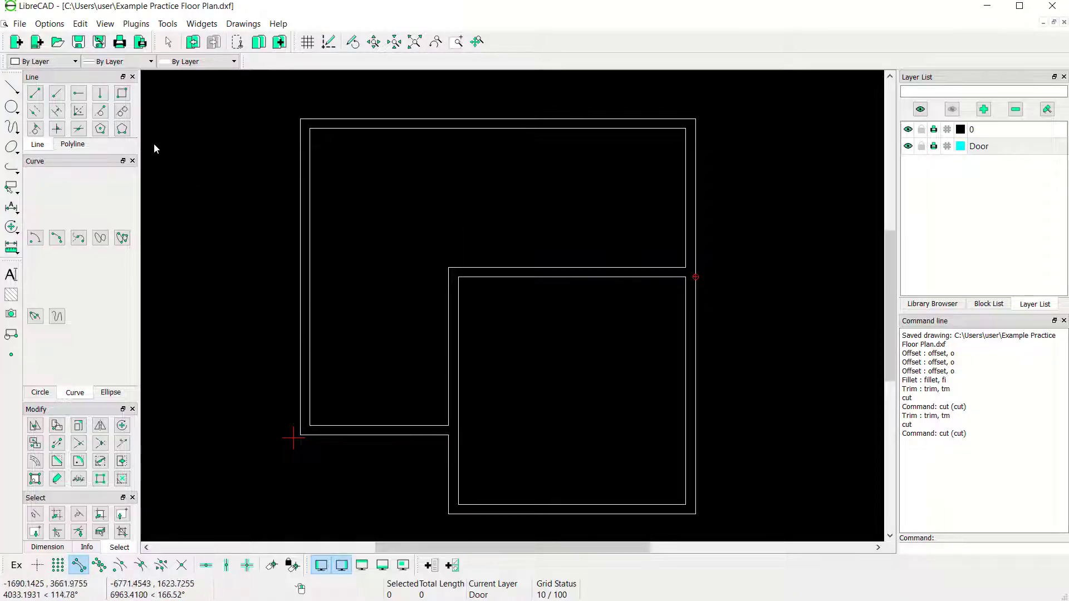
- Draw a vertical line 120 mm long in the empty area inside the lower-right room
{"action": "left_click", "coordinate": [101, 94]}
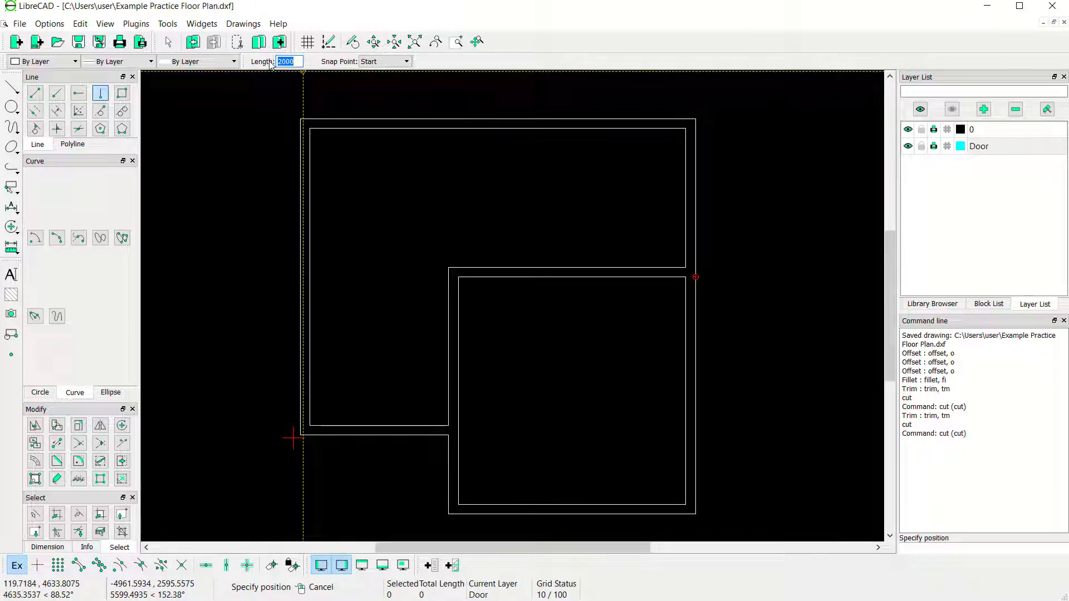
{"action": "type", "text": "20"}
{"action": "scroll", "coordinate": [537, 434], "scroll_direction": "up", "scroll_amount": 3}
{"action": "scroll", "coordinate": [545, 421], "scroll_direction": "up", "scroll_amount": 6}
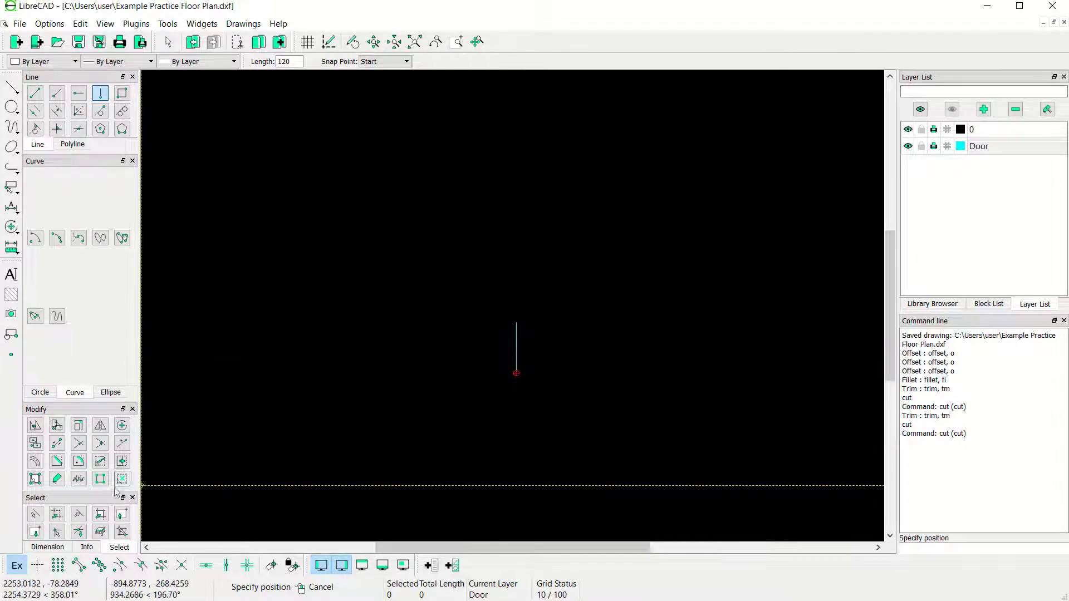
- Offset the 120 mm vertical line 40 mm to the right
{"action": "left_click", "coordinate": [35, 461]}
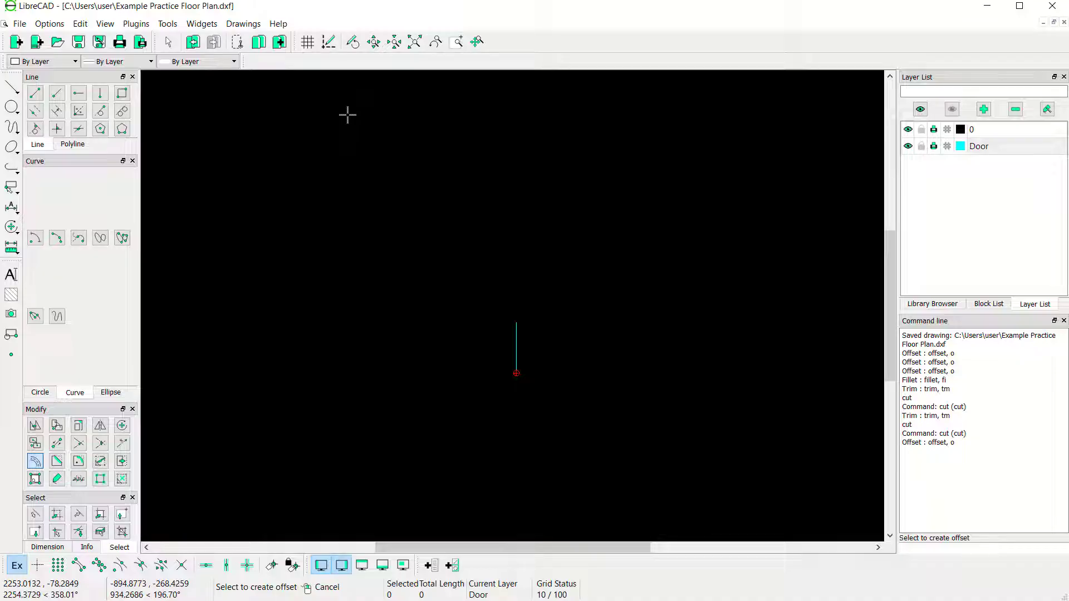
{"action": "left_click", "coordinate": [517, 334]}
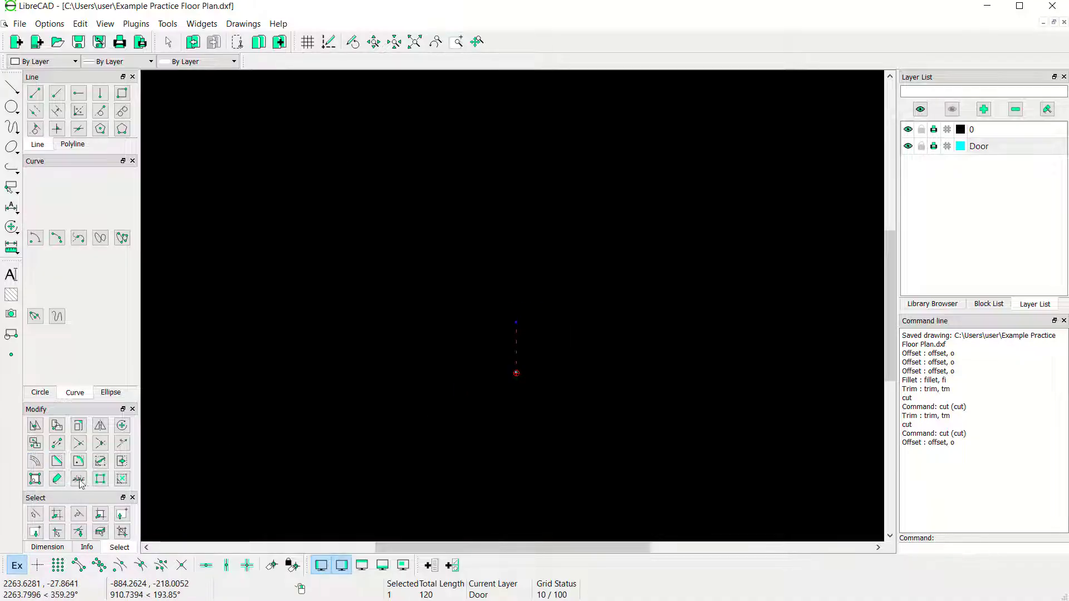
{"action": "left_click", "coordinate": [34, 461]}
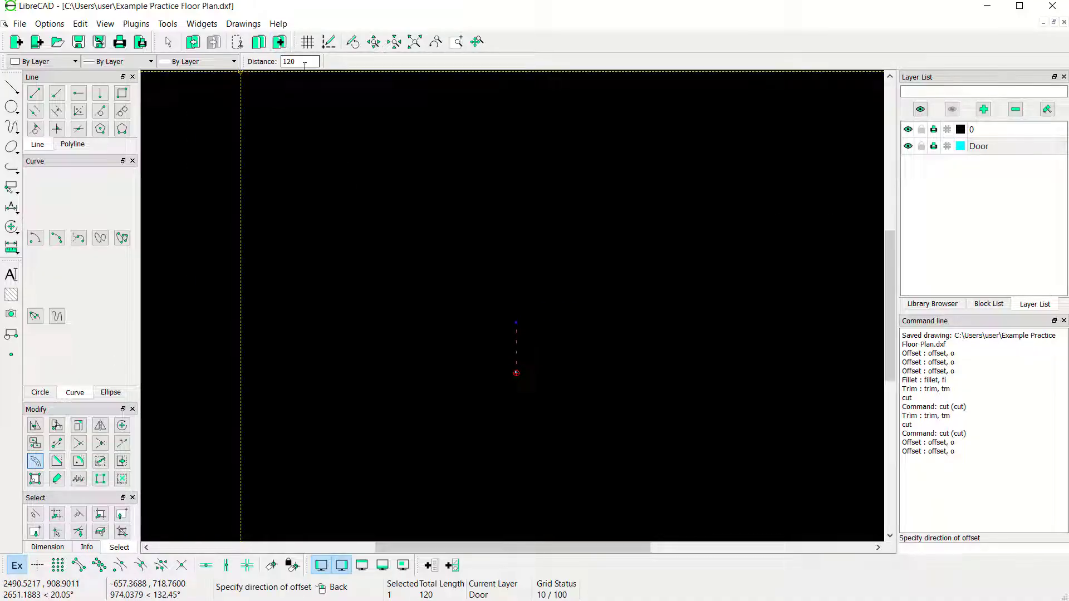
{"action": "type", "text": "40"}
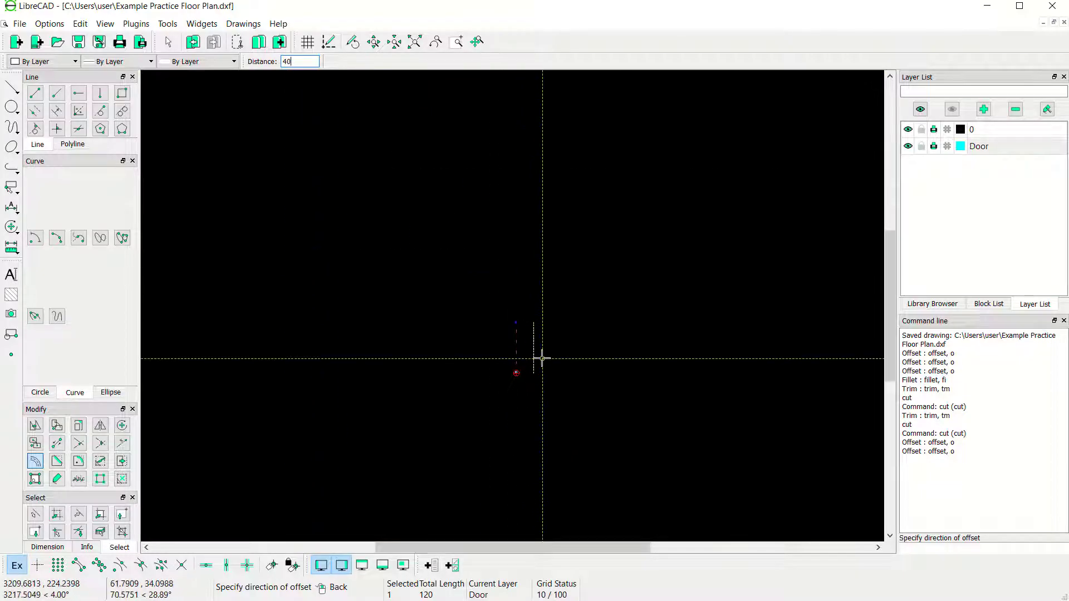
{"action": "left_click", "coordinate": [548, 354]}
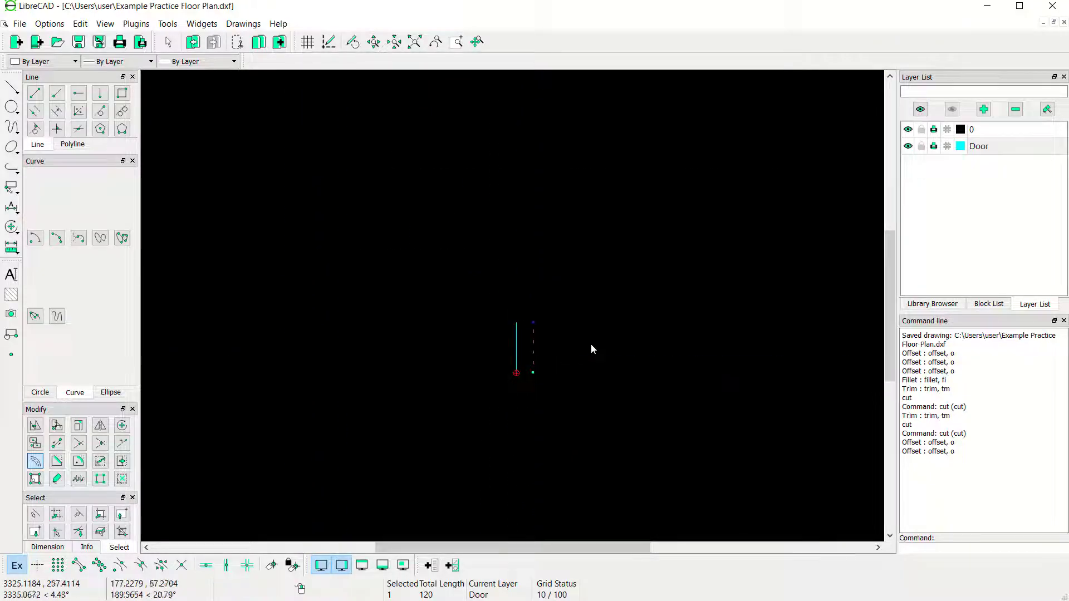
- Draw two short horizontal lines joining the top and bottom ends of the vertical pair to close the door jamb rectangle
{"action": "left_click", "coordinate": [35, 93]}
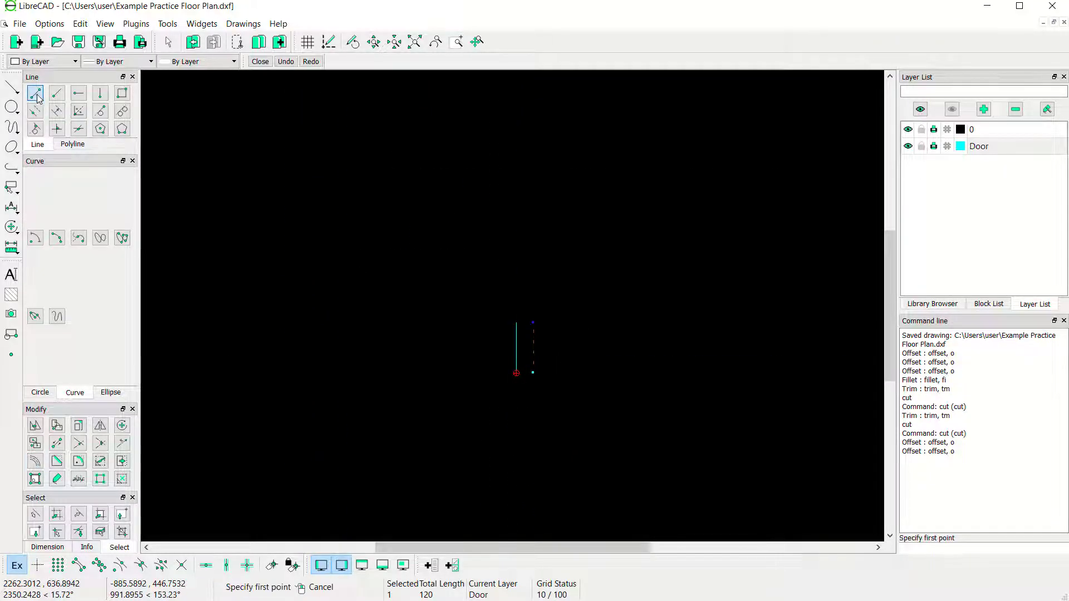
{"action": "scroll", "coordinate": [543, 322], "scroll_direction": "up", "scroll_amount": 2}
{"action": "left_click", "coordinate": [78, 565]}
{"action": "left_click", "coordinate": [504, 324]}
{"action": "left_click", "coordinate": [526, 322]}
{"action": "right_click", "coordinate": [569, 385]}
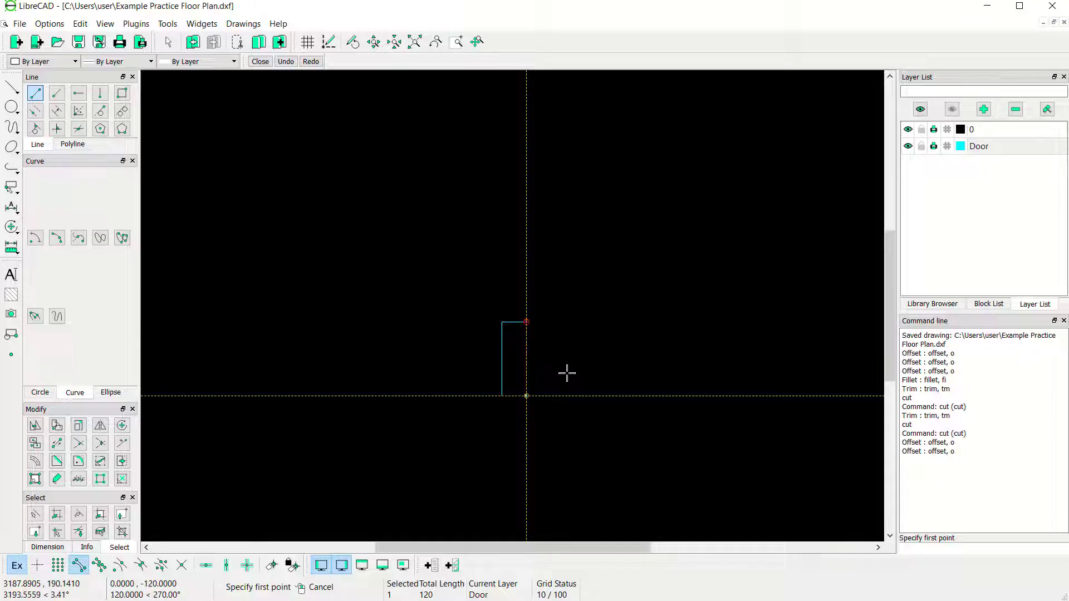
{"action": "left_click", "coordinate": [500, 398]}
{"action": "left_click", "coordinate": [528, 398]}
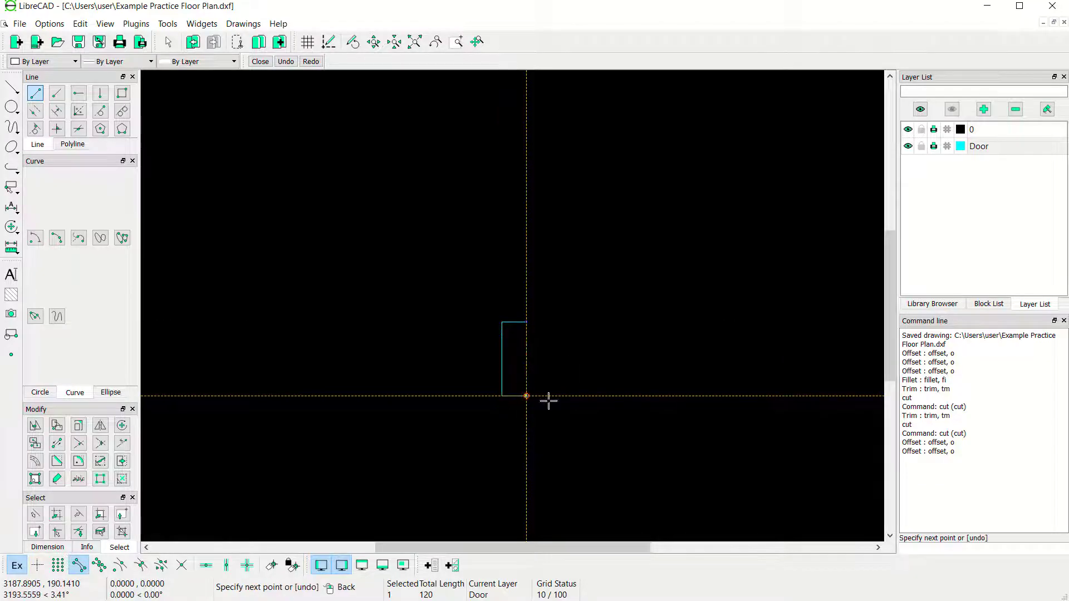
{"action": "right_click", "coordinate": [604, 287]}
{"action": "right_click", "coordinate": [587, 309]}
- Draw a vertical line 900 mm long upward from the jamb rectangle's upper-right corner
{"action": "scroll", "coordinate": [577, 307], "scroll_direction": "down", "scroll_amount": 2}
{"action": "scroll", "coordinate": [577, 306], "scroll_direction": "down", "scroll_amount": 2}
{"action": "middle_click_drag", "start_coordinate": [604, 235], "coordinate": [566, 310]}
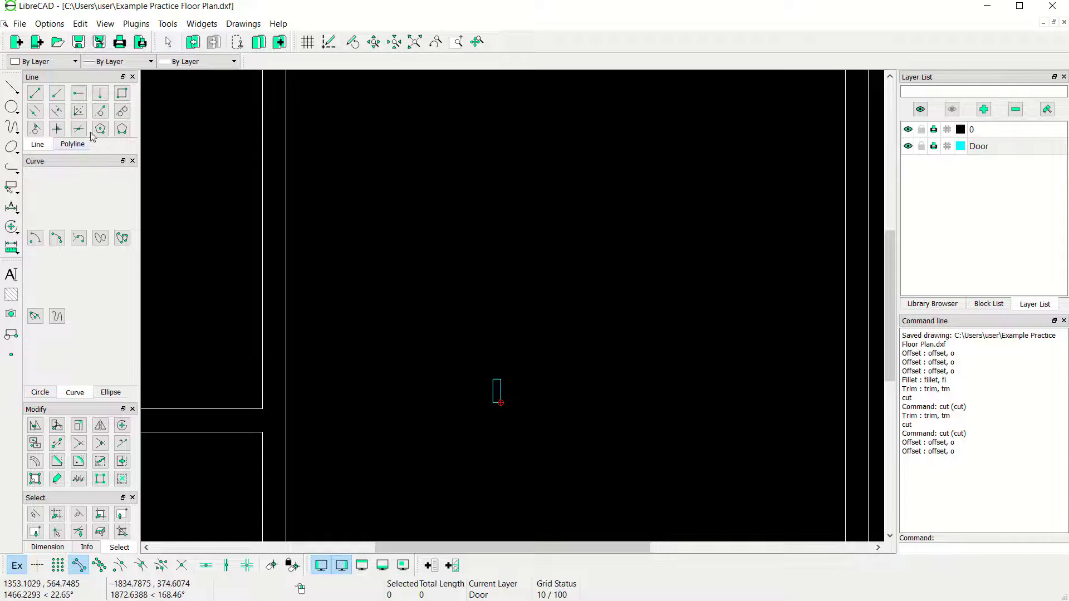
{"action": "left_click", "coordinate": [100, 93]}
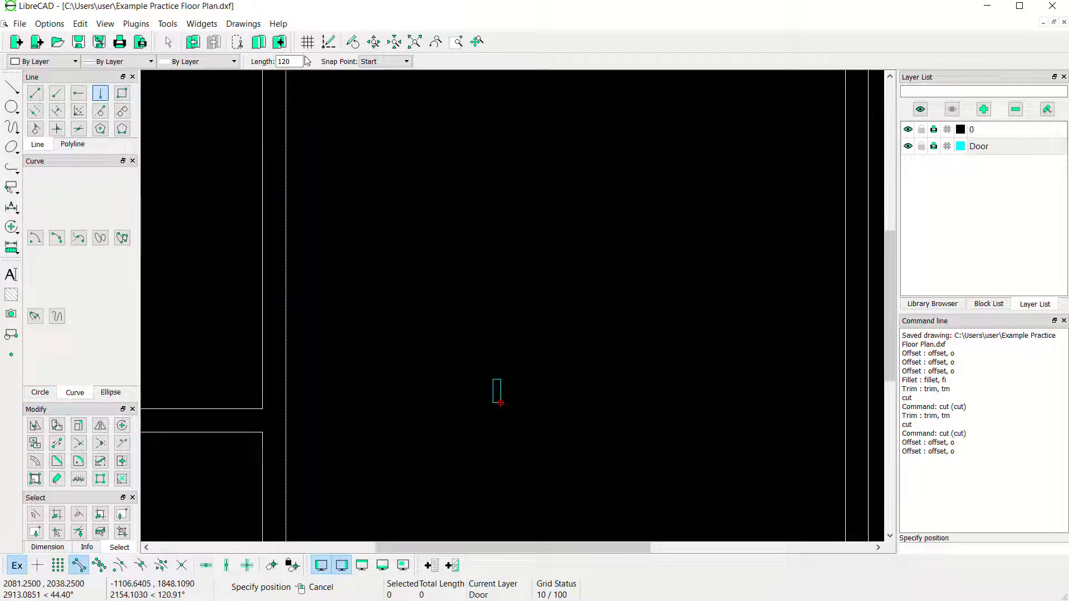
{"action": "left_click_drag", "start_coordinate": [296, 61], "coordinate": [258, 62]}
{"action": "left_click", "coordinate": [502, 374]}
{"action": "key", "text": "Escape"}
- Offset the 900 mm door leaf line 20 mm to the right
{"action": "scroll", "coordinate": [519, 319], "scroll_direction": "up", "scroll_amount": 3}
{"action": "middle_click_drag", "start_coordinate": [534, 332], "coordinate": [516, 329]}
{"action": "left_click_drag", "start_coordinate": [560, 251], "coordinate": [427, 332]}
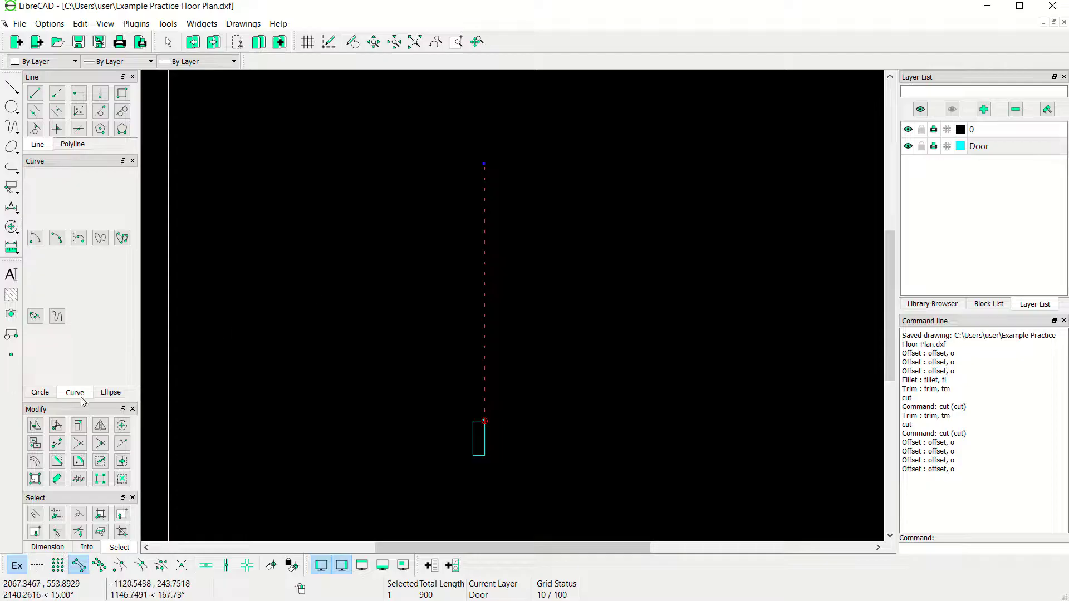
{"action": "left_click", "coordinate": [35, 461]}
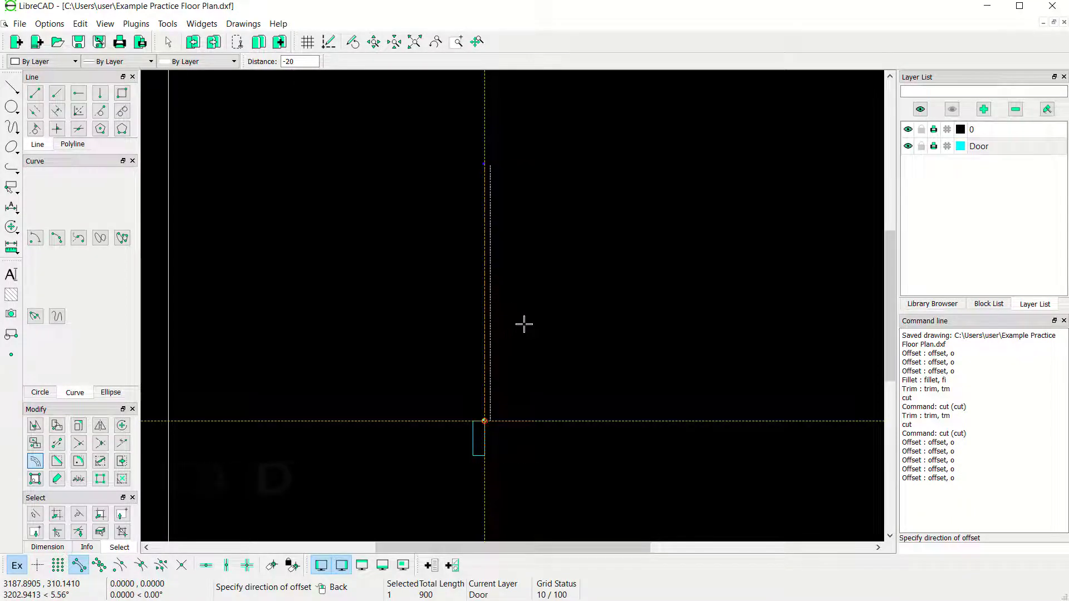
{"action": "left_click", "coordinate": [540, 337]}
- Draw a short line joining the upper ends of the two door leaf lines
{"action": "left_click", "coordinate": [35, 93]}
{"action": "scroll", "coordinate": [493, 164], "scroll_direction": "up", "scroll_amount": 3}
{"action": "left_click", "coordinate": [484, 181]}
{"action": "right_click", "coordinate": [516, 260]}
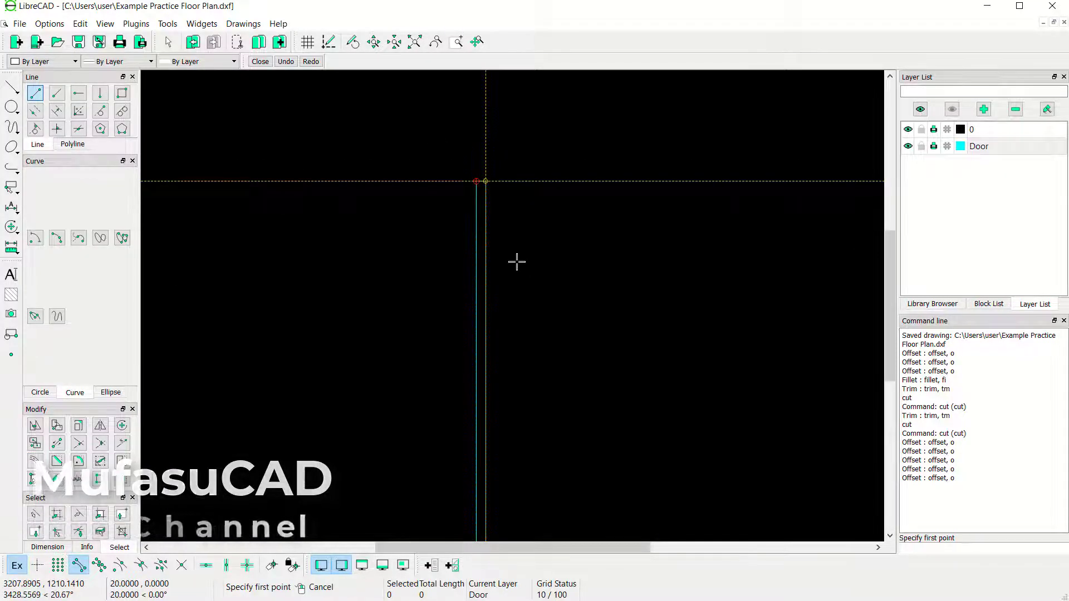
{"action": "right_click", "coordinate": [515, 289]}
- Draw a short line joining the lower ends of the two door leaf lines
{"action": "scroll", "coordinate": [516, 296], "scroll_direction": "down", "scroll_amount": 4}
{"action": "left_click", "coordinate": [35, 93]}
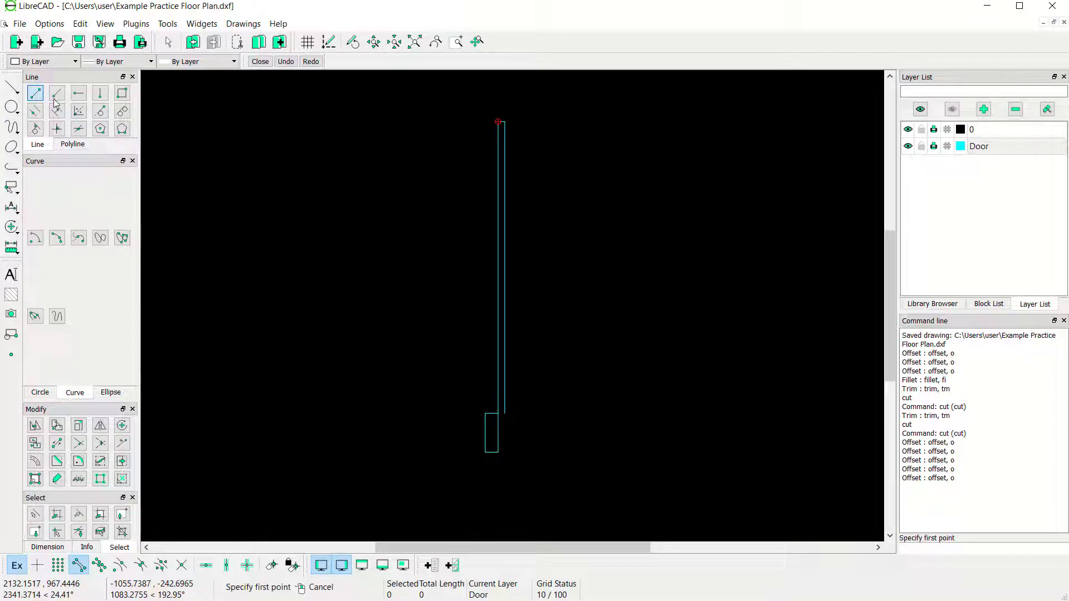
{"action": "scroll", "coordinate": [501, 401], "scroll_direction": "up", "scroll_amount": 2}
{"action": "left_click", "coordinate": [500, 399]}
{"action": "right_click", "coordinate": [544, 399]}
{"action": "right_click", "coordinate": [541, 399]}
{"action": "scroll", "coordinate": [540, 400], "scroll_direction": "down", "scroll_amount": 1}
{"action": "middle_click_drag", "start_coordinate": [540, 400], "coordinate": [571, 319]}
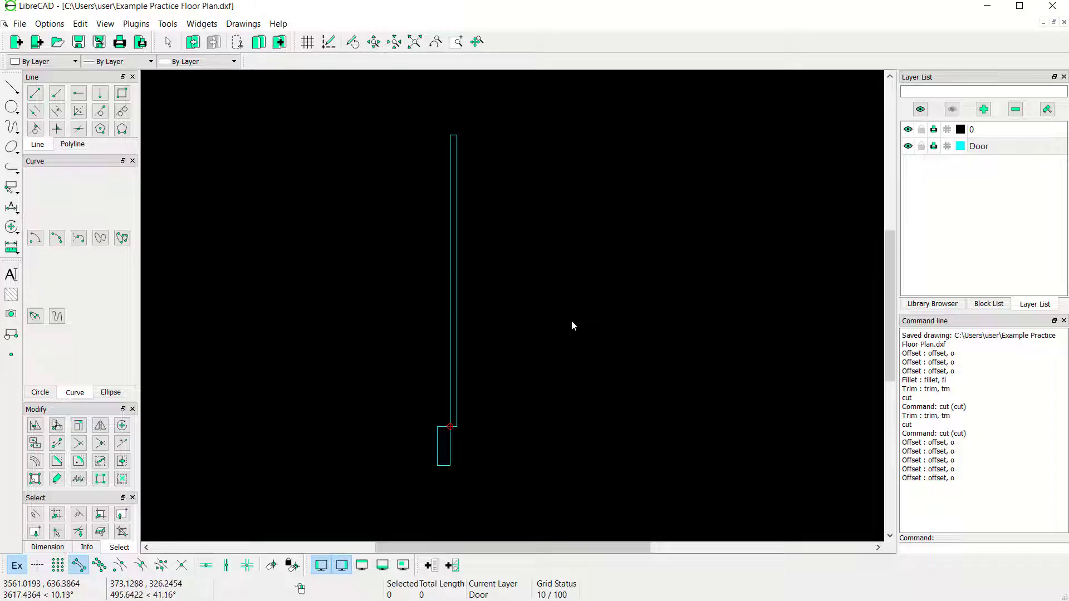
- Draw a clockwise 900 mm radius quarter-circle swing arc centred on the door leaf's lower-right corner, starting at the leaf's upper-right corner
{"action": "left_click", "coordinate": [36, 239]}
{"action": "left_click", "coordinate": [464, 427]}
{"action": "left_click", "coordinate": [456, 134]}
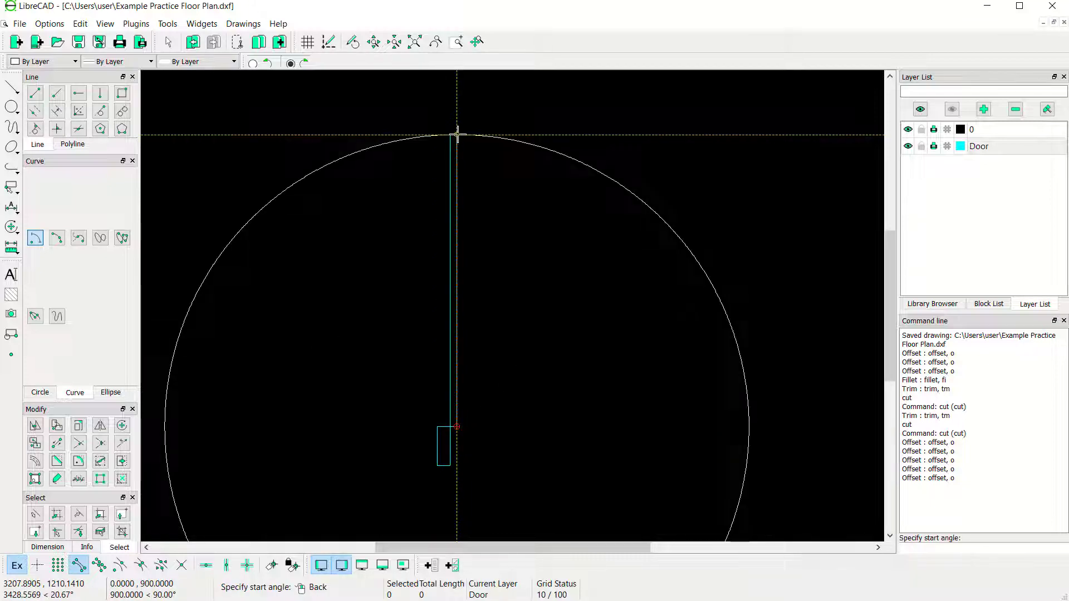
{"action": "left_click", "coordinate": [460, 134]}
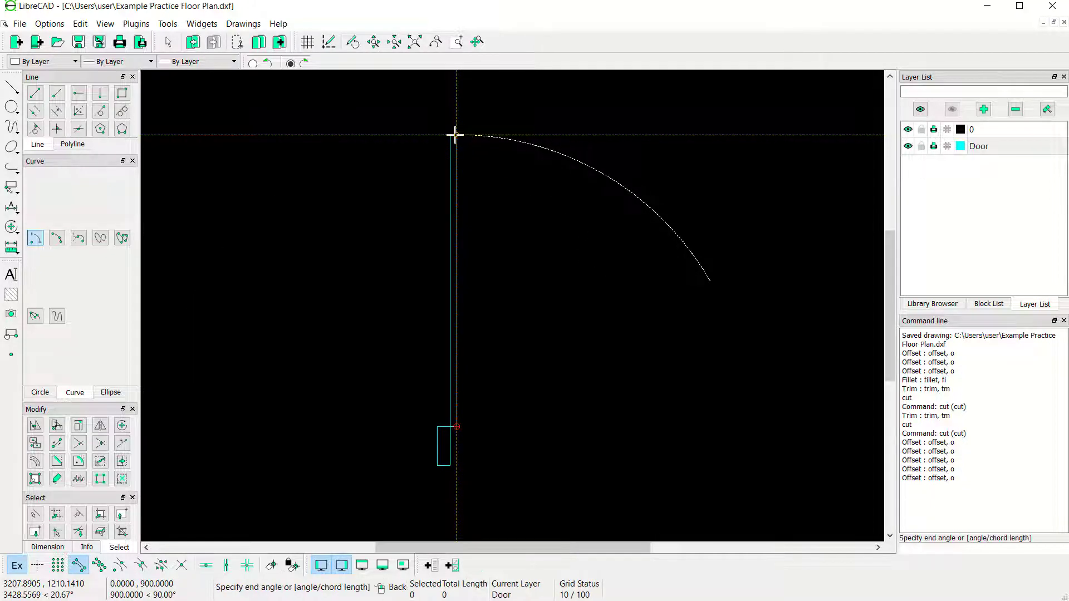
{"action": "left_click", "coordinate": [749, 427]}
{"action": "right_click", "coordinate": [613, 406]}
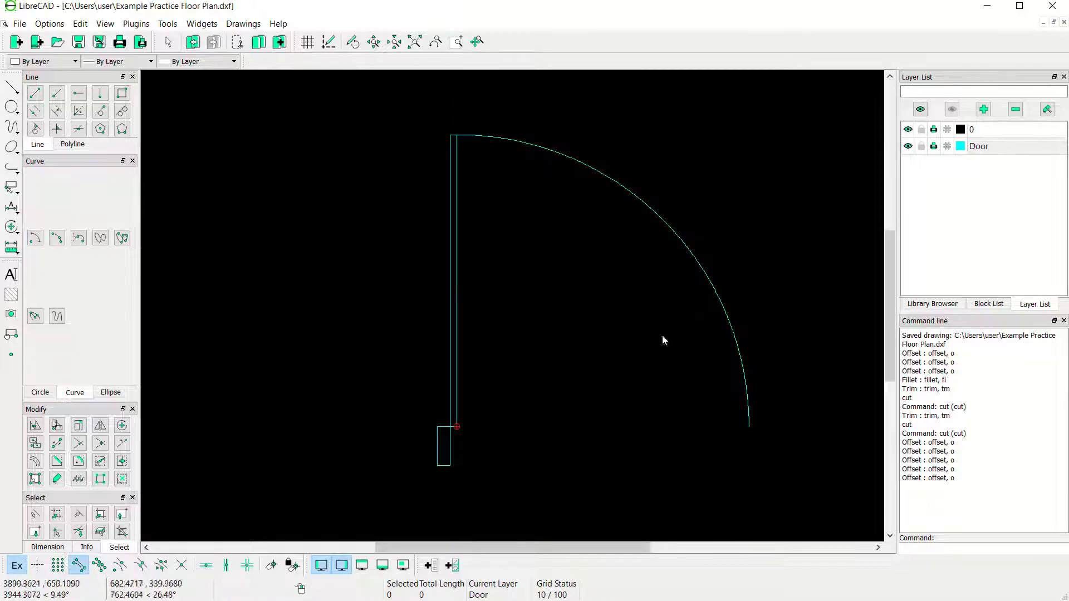
- Copy the jamb rectangle and paste it at the lower end of the swing arc as the opposite jamb
{"action": "scroll", "coordinate": [613, 356], "scroll_direction": "down", "scroll_amount": 2}
{"action": "left_click_drag", "start_coordinate": [507, 462], "coordinate": [420, 416]}
{"action": "left_click", "coordinate": [444, 383]}
{"action": "key", "text": "m"}
{"action": "key", "text": "v"}
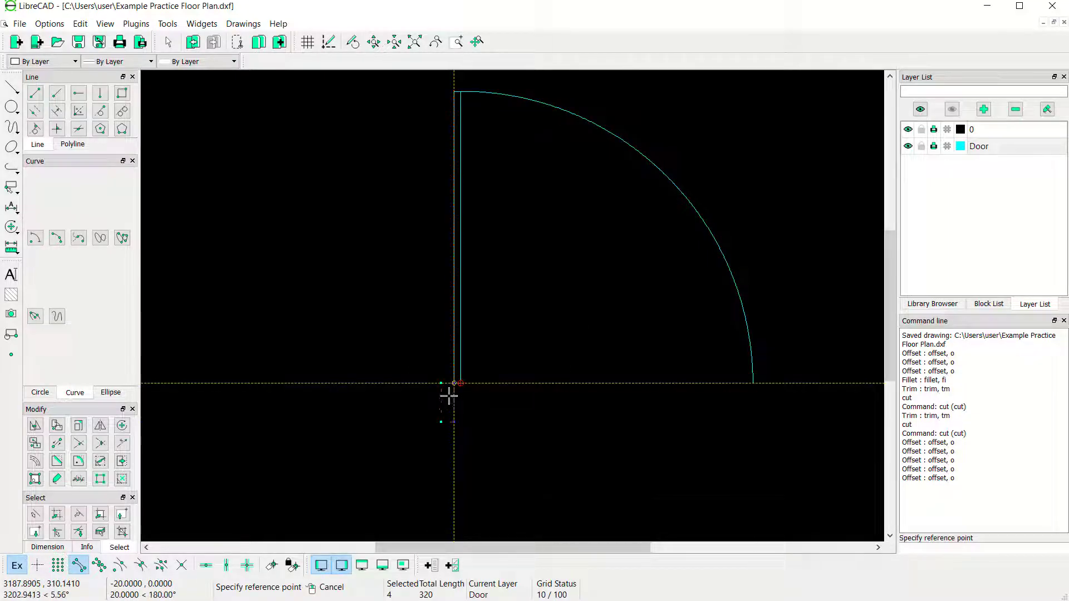
{"action": "key", "text": "Escape"}
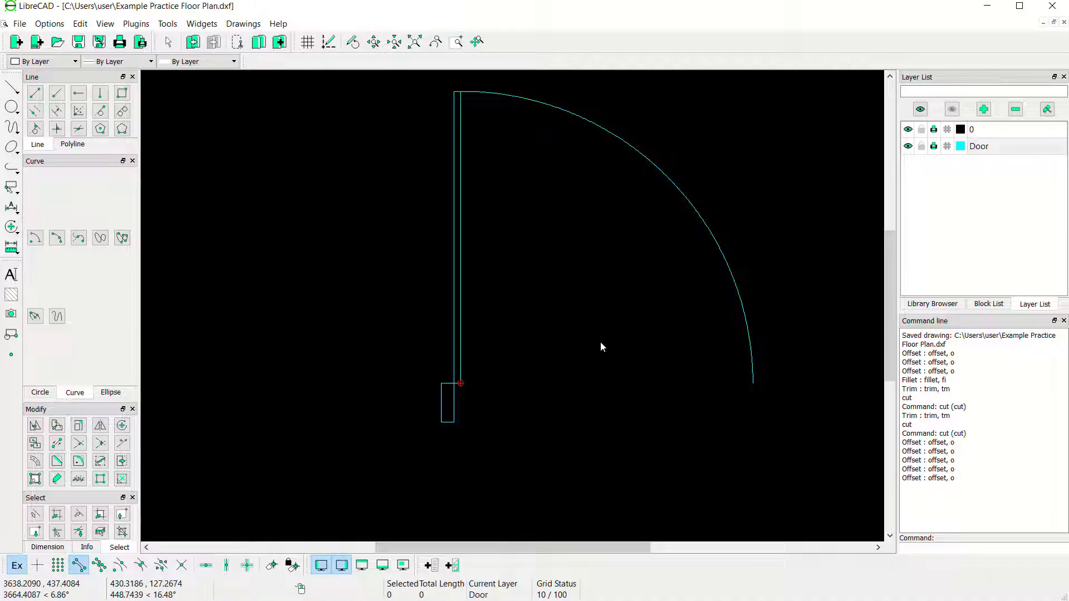
{"action": "key", "text": "ctrl+v"}
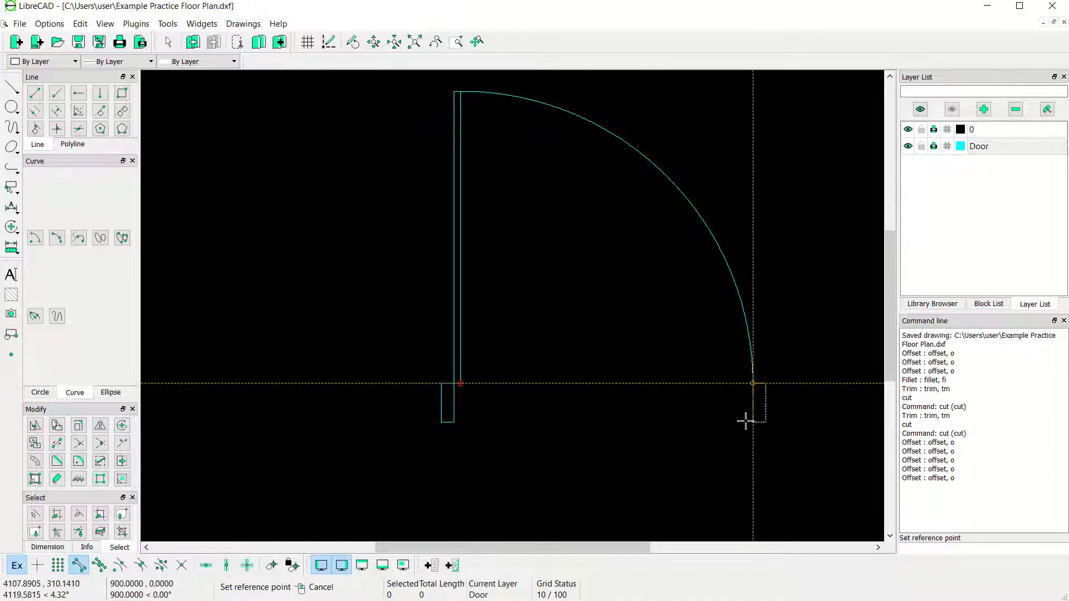
{"action": "left_click", "coordinate": [754, 392]}
{"action": "scroll", "coordinate": [650, 399], "scroll_direction": "down", "scroll_amount": 2}
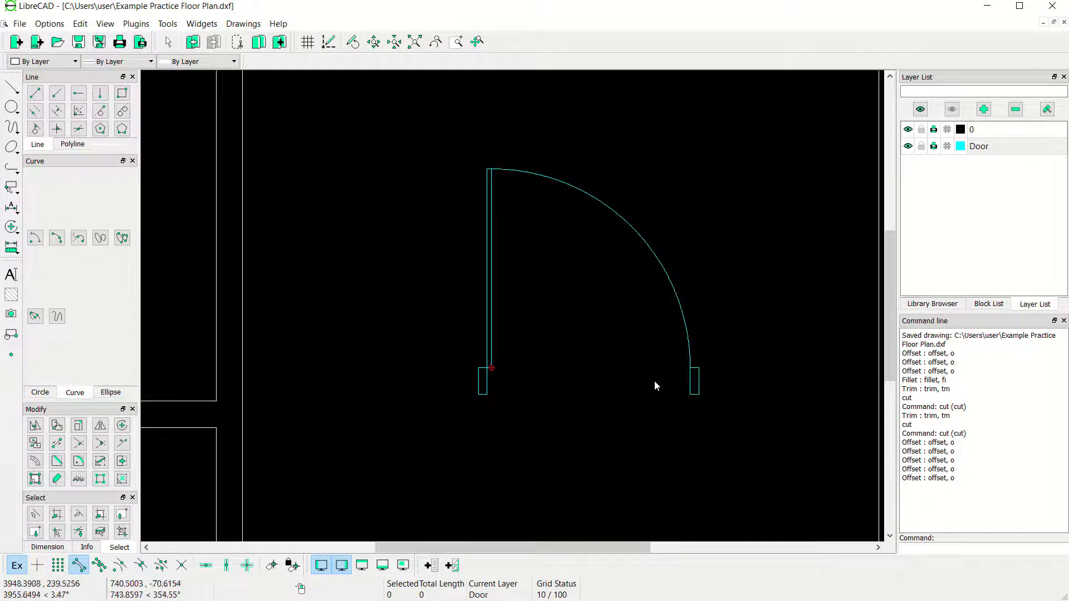
{"action": "left_click_drag", "start_coordinate": [673, 185], "coordinate": [471, 318]}
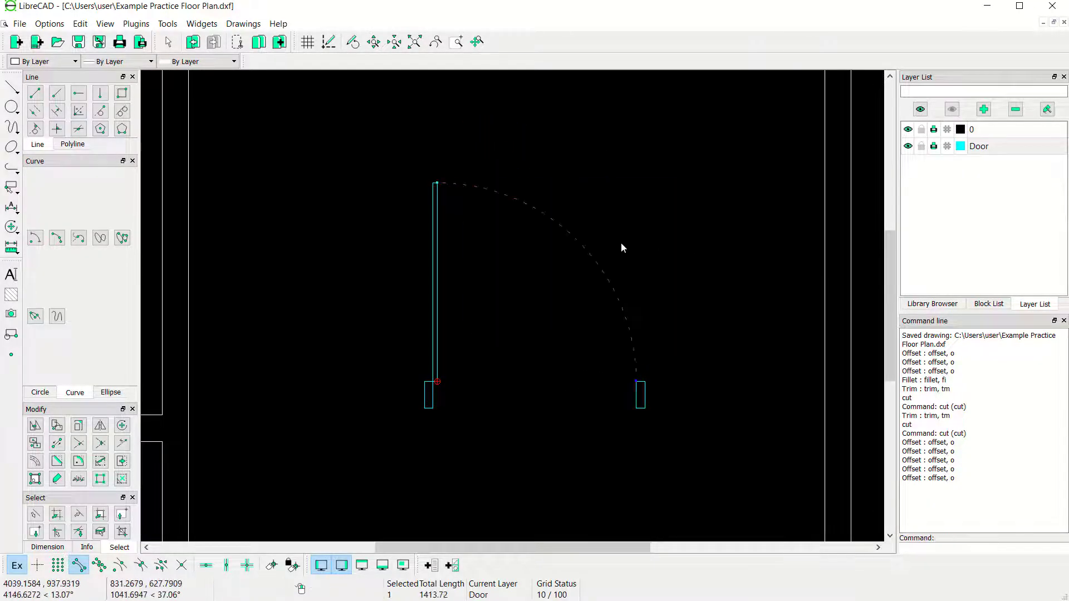
{"action": "key", "text": "Escape"}
{"action": "scroll", "coordinate": [544, 319], "scroll_direction": "down", "scroll_amount": 1}
{"action": "scroll", "coordinate": [544, 319], "scroll_direction": "down", "scroll_amount": 1}
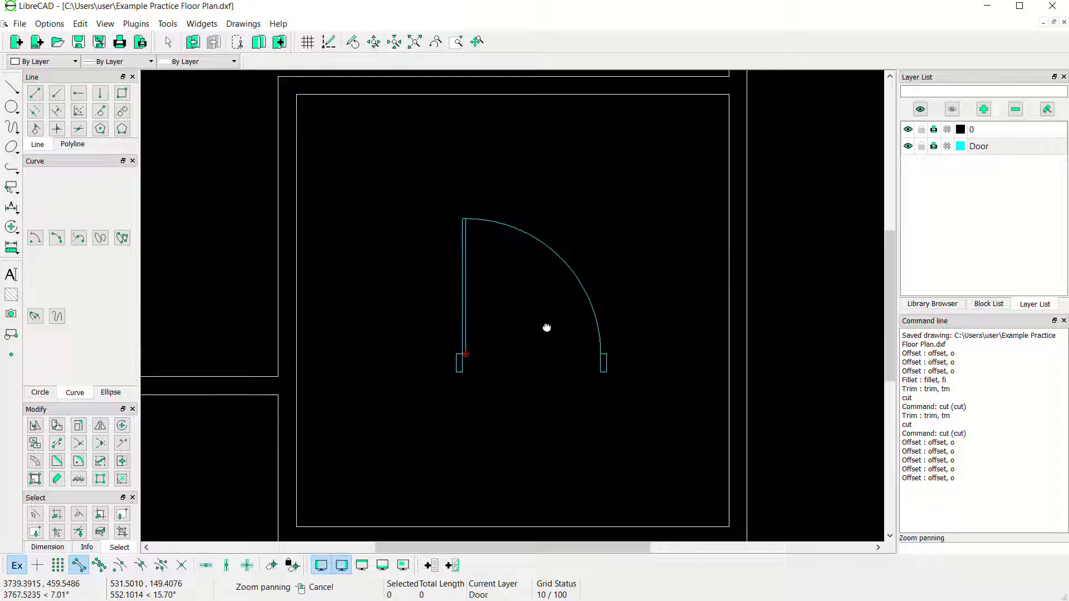
{"action": "scroll", "coordinate": [510, 313], "scroll_direction": "down", "scroll_amount": 2}
{"action": "scroll", "coordinate": [526, 295], "scroll_direction": "up", "scroll_amount": 1}
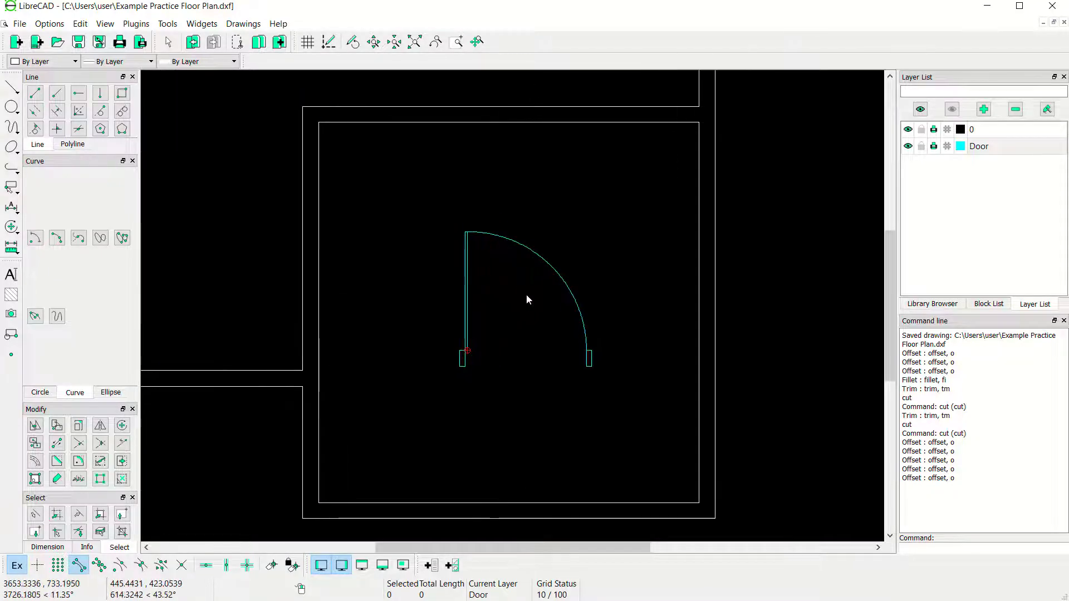
- Create a block named Door from the whole door symbol, based at the left jamb's upper-left corner, and delete the original geometry
{"action": "left_click", "coordinate": [989, 304]}
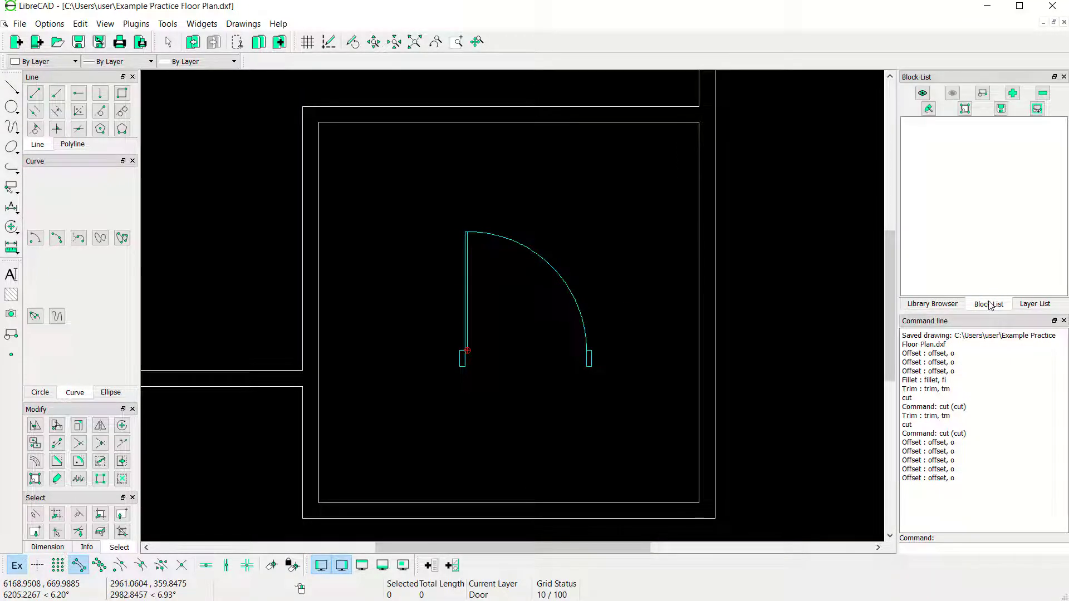
{"action": "left_click_drag", "start_coordinate": [672, 180], "coordinate": [413, 431]}
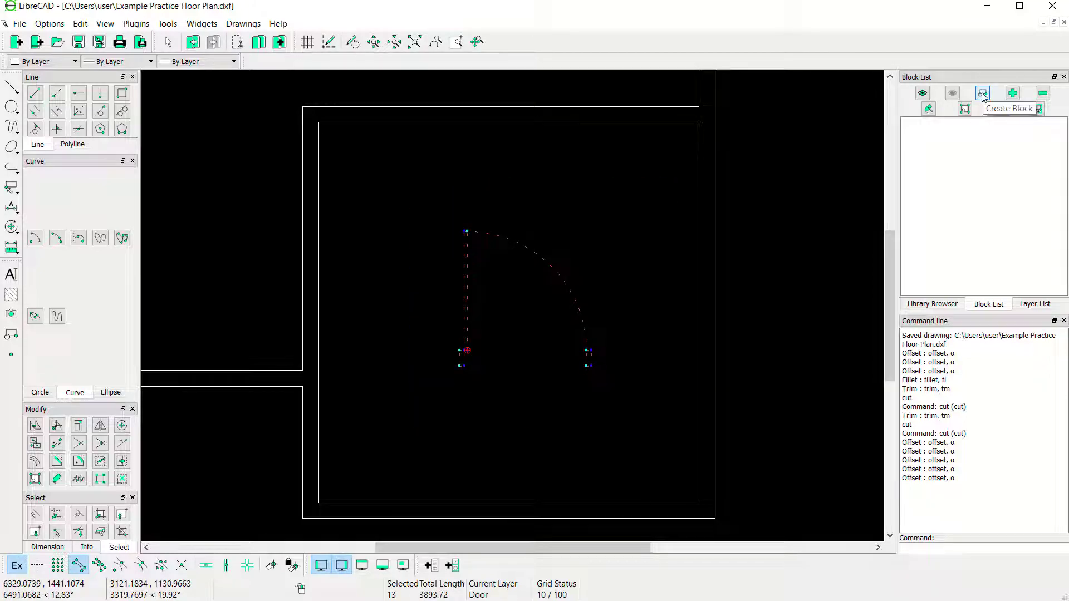
{"action": "left_click", "coordinate": [983, 94]}
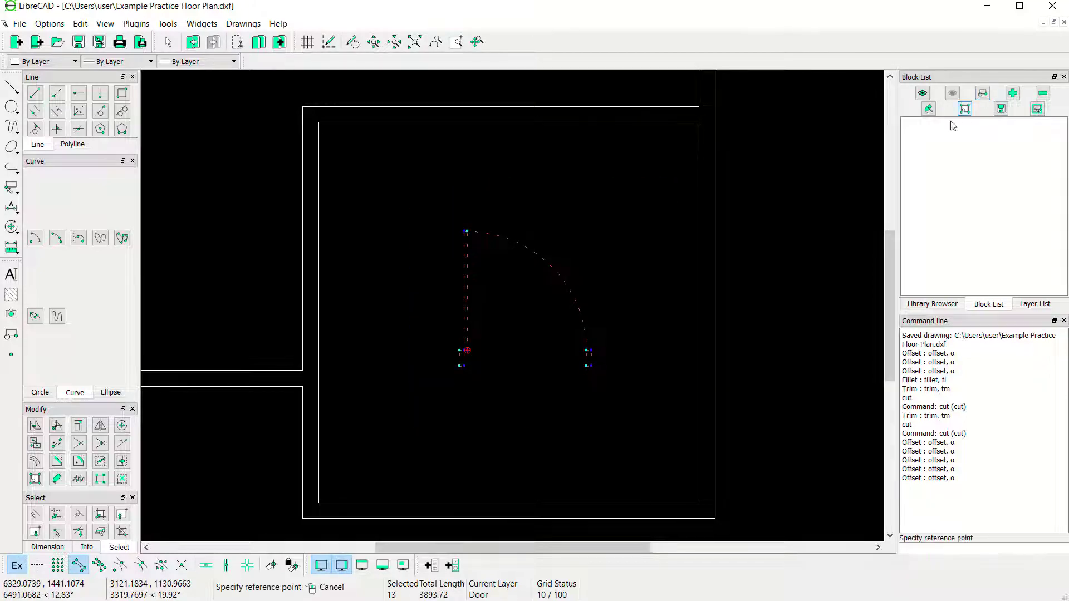
{"action": "left_click", "coordinate": [459, 351]}
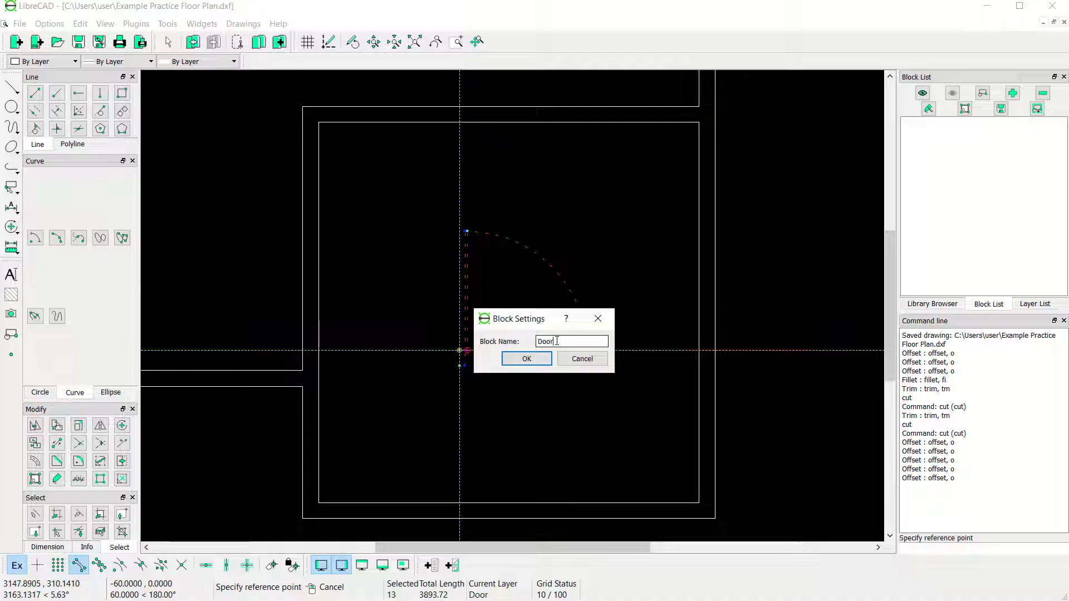
{"action": "left_click", "coordinate": [534, 360]}
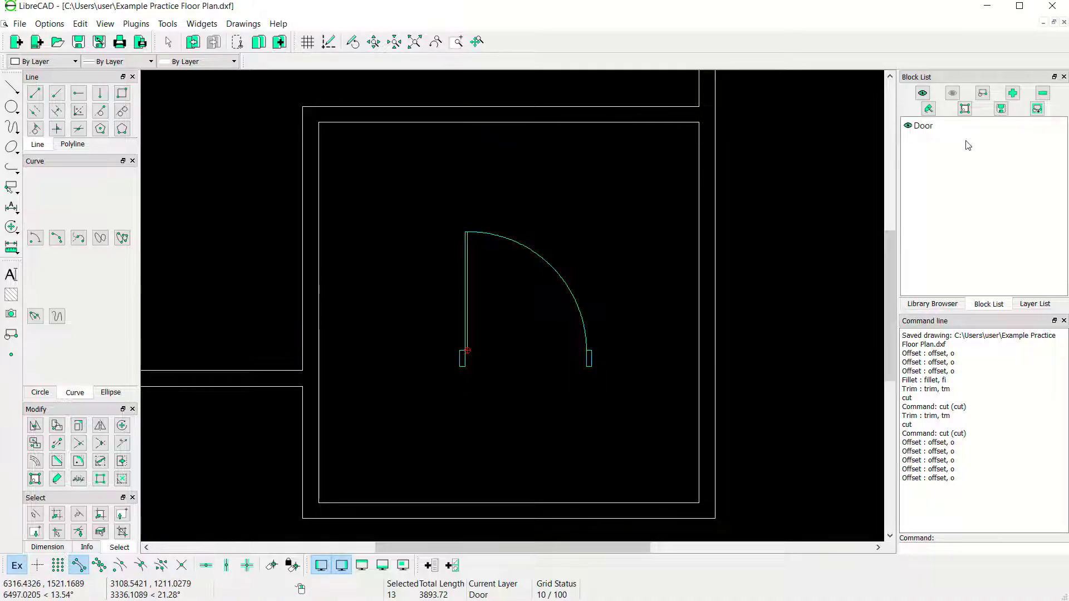
{"action": "left_click_drag", "start_coordinate": [594, 232], "coordinate": [398, 399]}
{"action": "key", "text": "Delete"}
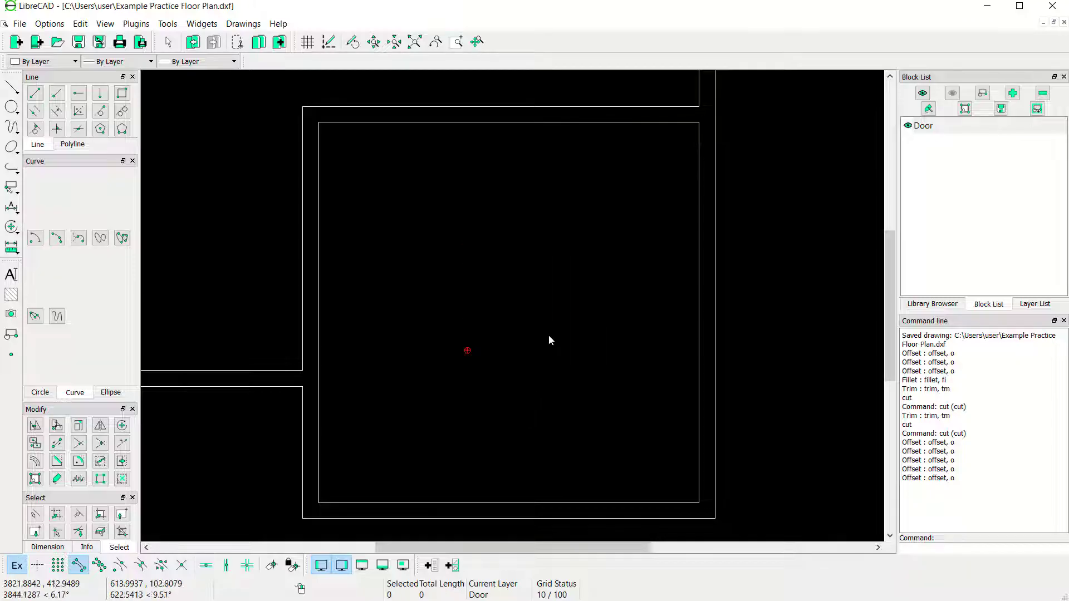
- Insert the Door block at the upper room's inner lower-left wall corner, with angle 0 and factor 1
{"action": "right_click", "coordinate": [924, 128]}
{"action": "left_click", "coordinate": [941, 210]}
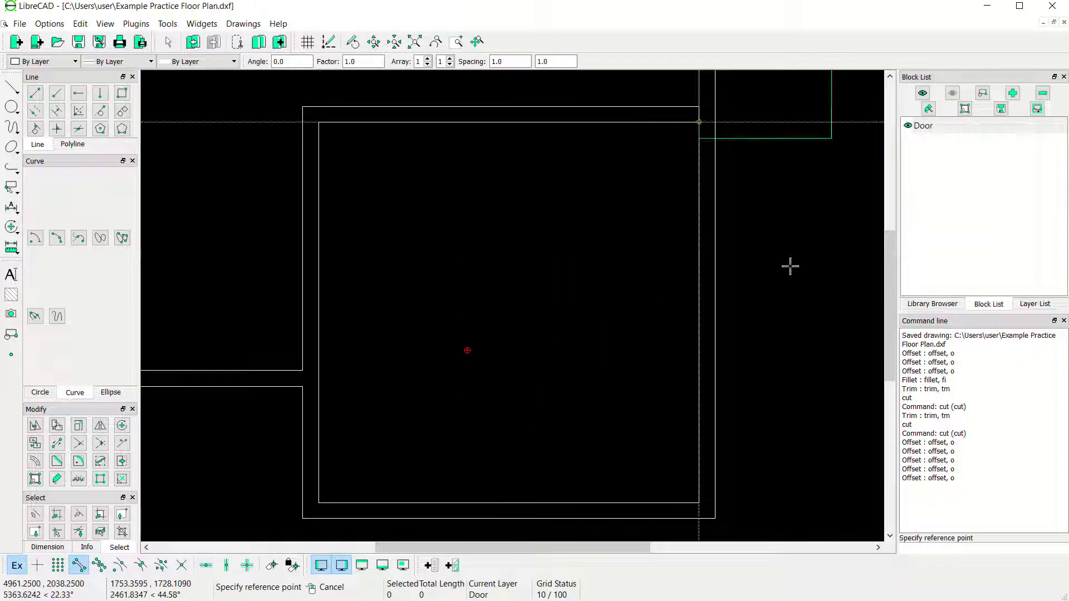
{"action": "scroll", "coordinate": [422, 345], "scroll_direction": "down", "scroll_amount": 3}
{"action": "middle_click_drag", "start_coordinate": [425, 353], "coordinate": [613, 377]}
{"action": "scroll", "coordinate": [390, 386], "scroll_direction": "up", "scroll_amount": 2}
{"action": "scroll", "coordinate": [390, 386], "scroll_direction": "up", "scroll_amount": 1}
{"action": "left_click", "coordinate": [408, 370]}
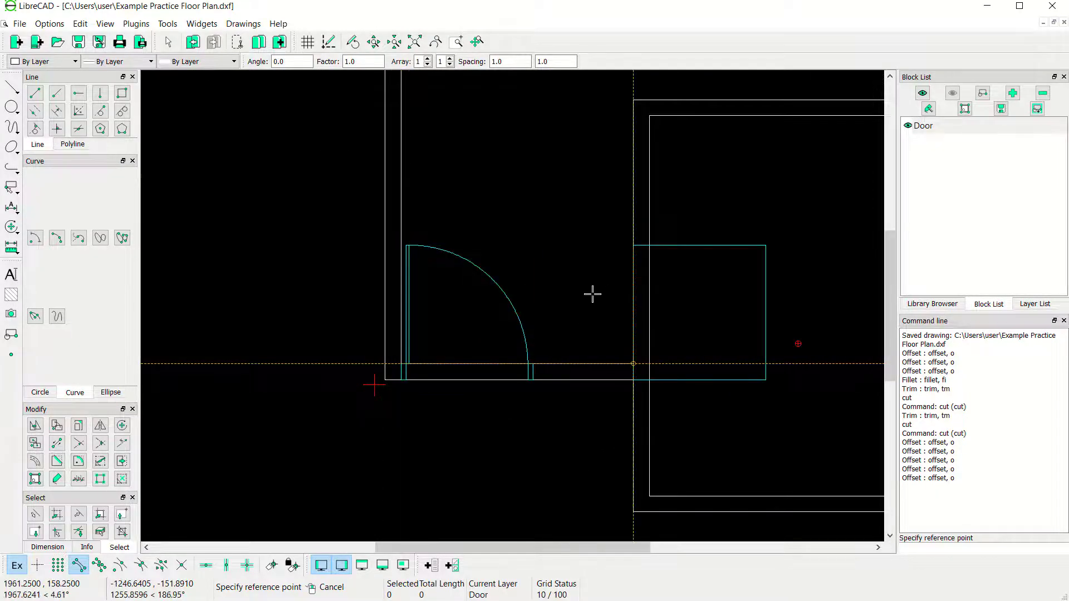
{"action": "key", "text": "Escape"}
- Insert a second Door block in the open space of the lower-right room
{"action": "scroll", "coordinate": [593, 298], "scroll_direction": "down", "scroll_amount": 1}
{"action": "scroll", "coordinate": [593, 299], "scroll_direction": "down", "scroll_amount": 1}
{"action": "middle_click_drag", "start_coordinate": [690, 288], "coordinate": [621, 337]}
{"action": "right_click", "coordinate": [937, 134]}
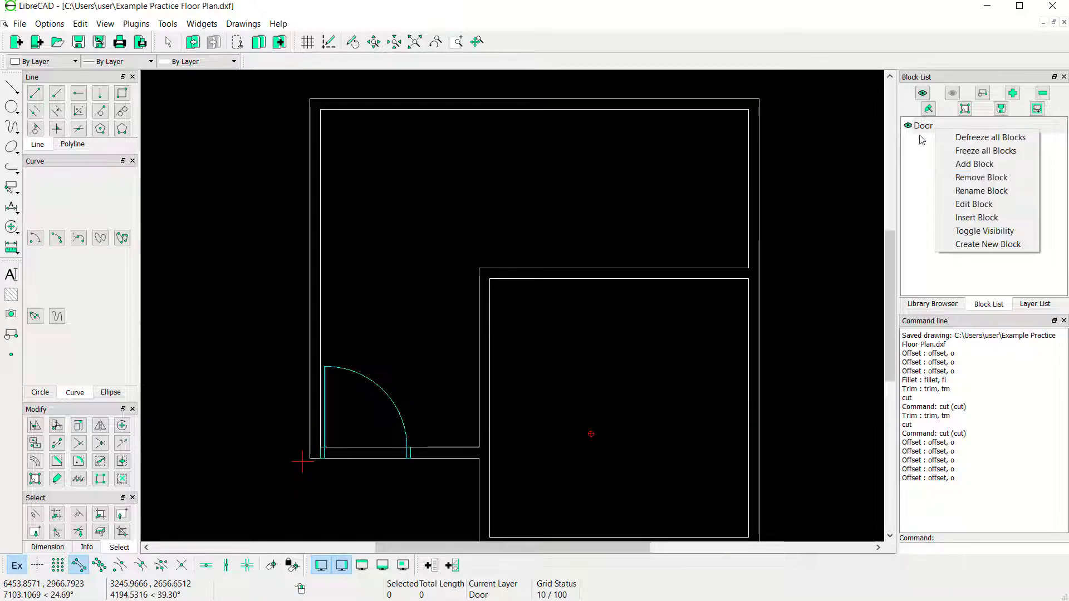
{"action": "left_click", "coordinate": [963, 219]}
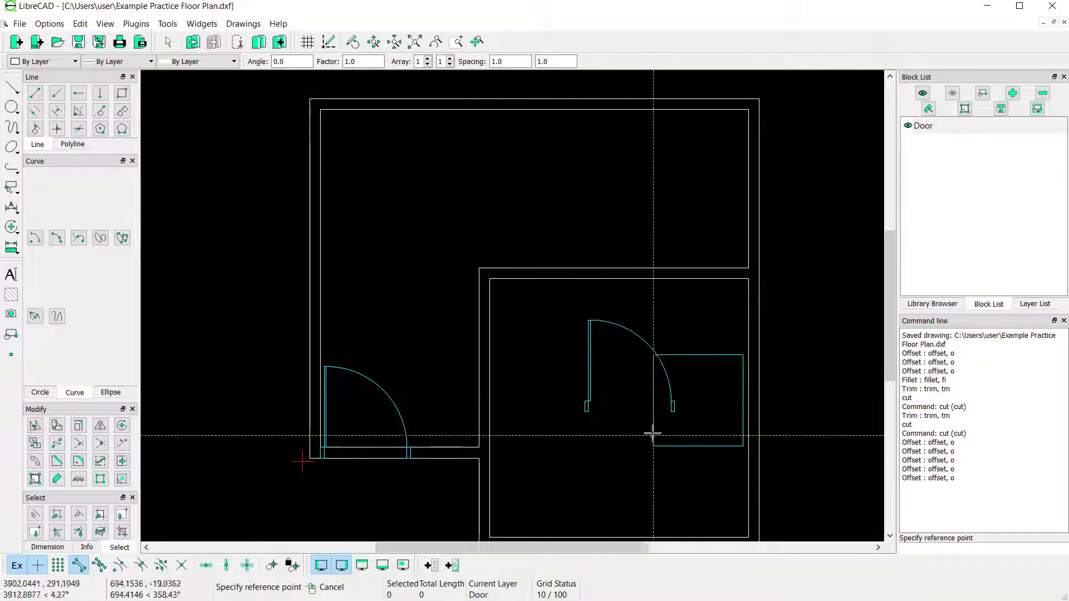
{"action": "key", "text": "Escape"}
- Mirror the second door about the horizontal line along the bottom of its jambs, deleting the original
{"action": "scroll", "coordinate": [617, 347], "scroll_direction": "up", "scroll_amount": 1}
{"action": "middle_click_drag", "start_coordinate": [583, 349], "coordinate": [610, 349]}
{"action": "left_click_drag", "start_coordinate": [711, 287], "coordinate": [563, 372]}
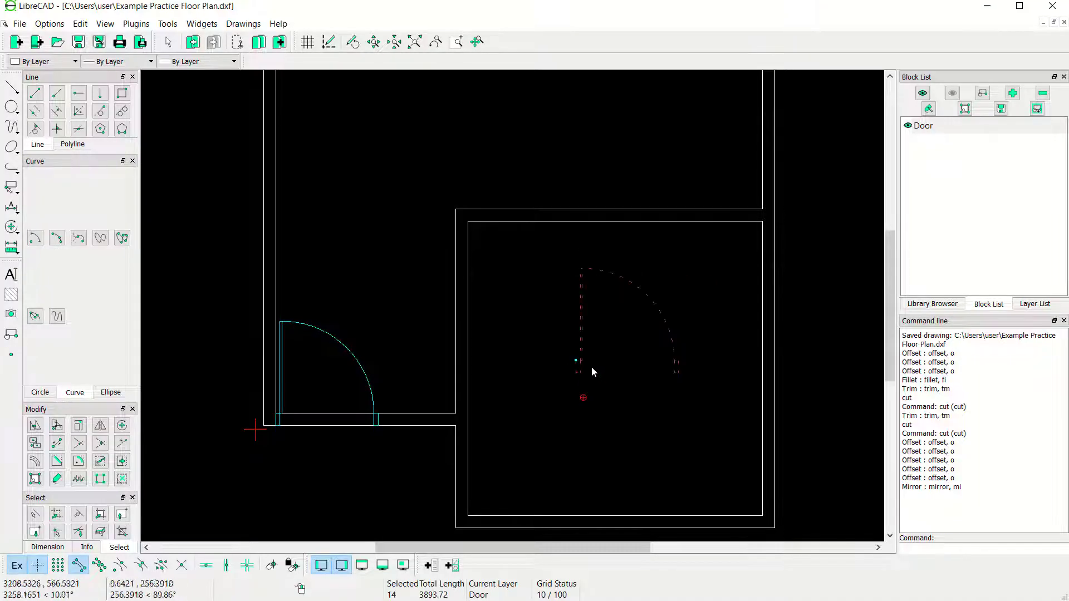
{"action": "left_click", "coordinate": [100, 425]}
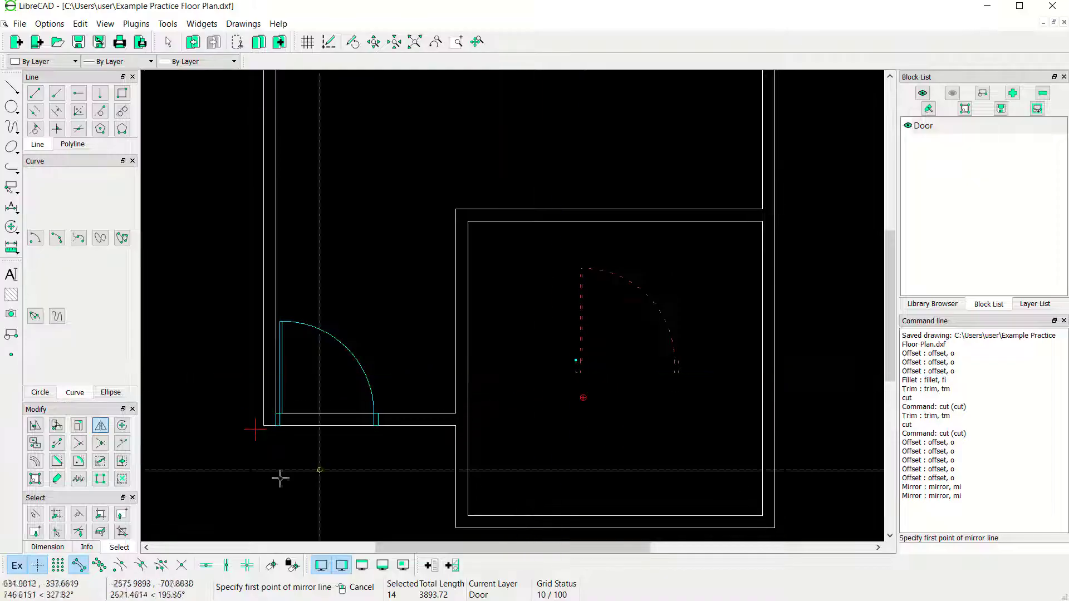
{"action": "left_click", "coordinate": [583, 379]}
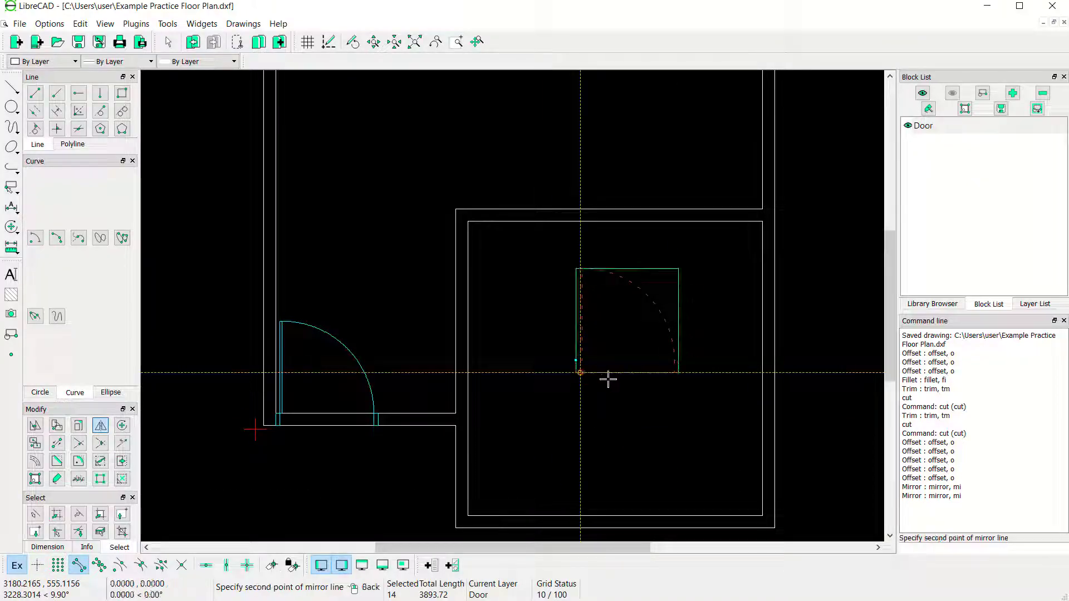
{"action": "left_click", "coordinate": [666, 377]}
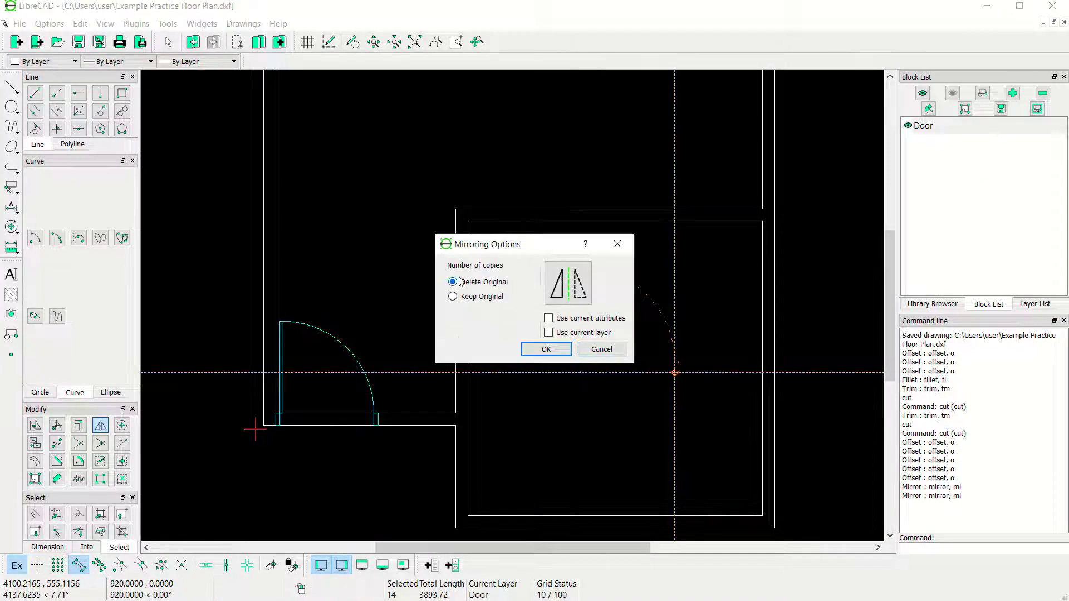
{"action": "left_click", "coordinate": [545, 349]}
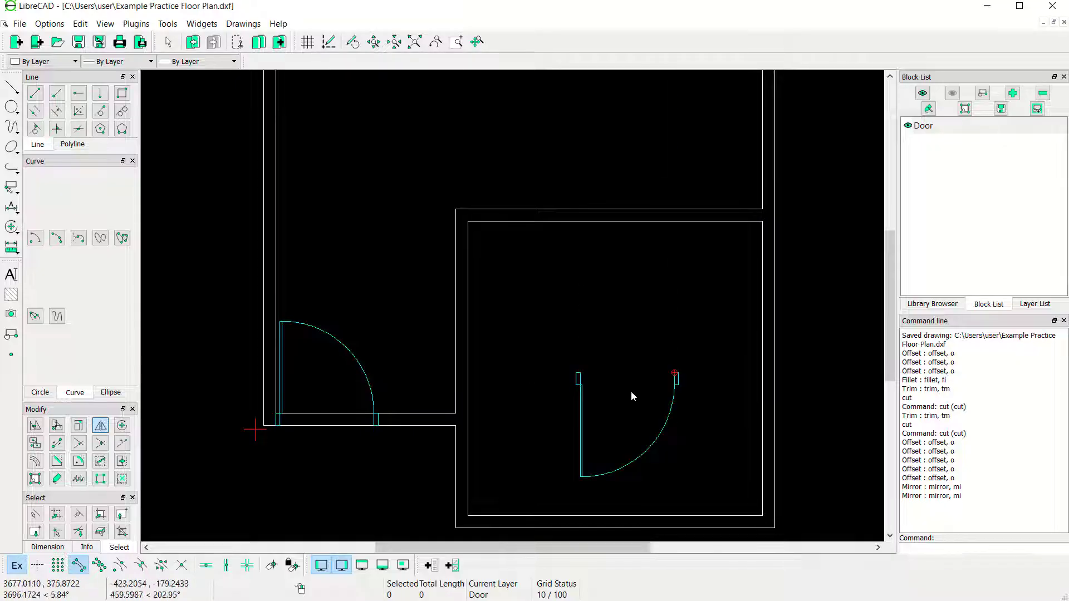
- Move the mirrored door from its left jamb's lower-left corner to the lower-right room's inner upper-left corner, with angle 0 and the original deleted
{"action": "left_click", "coordinate": [122, 425]}
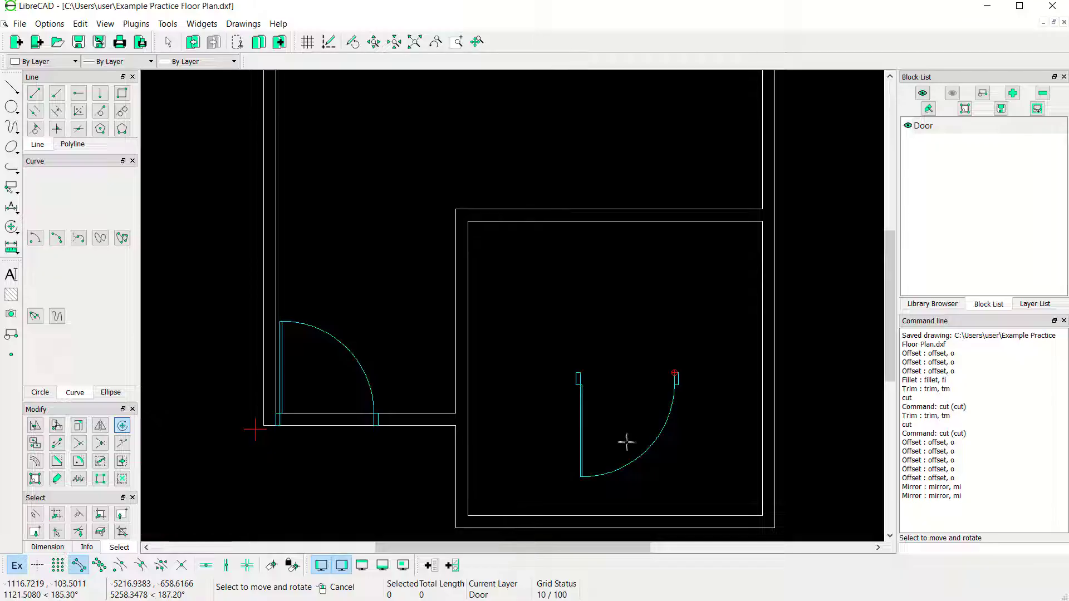
{"action": "left_click_drag", "start_coordinate": [693, 356], "coordinate": [517, 466]}
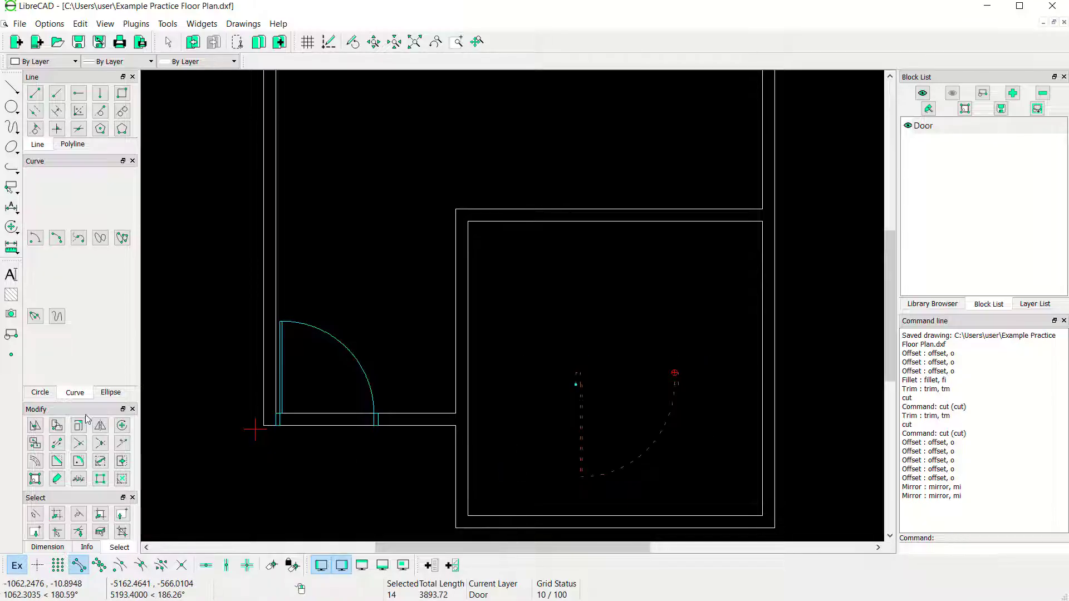
{"action": "left_click", "coordinate": [120, 426]}
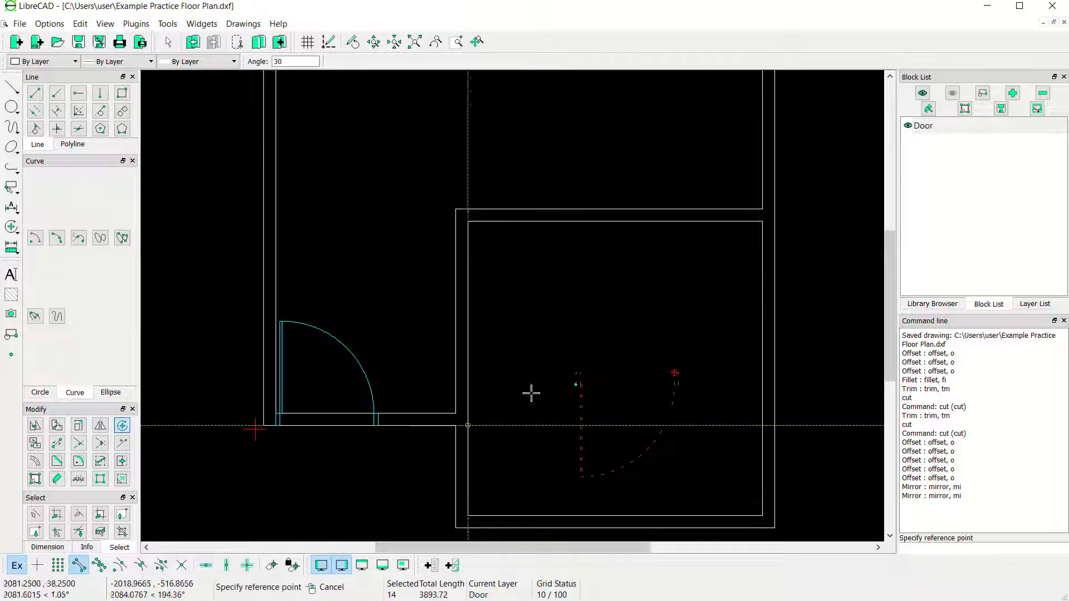
{"action": "left_click", "coordinate": [574, 385]}
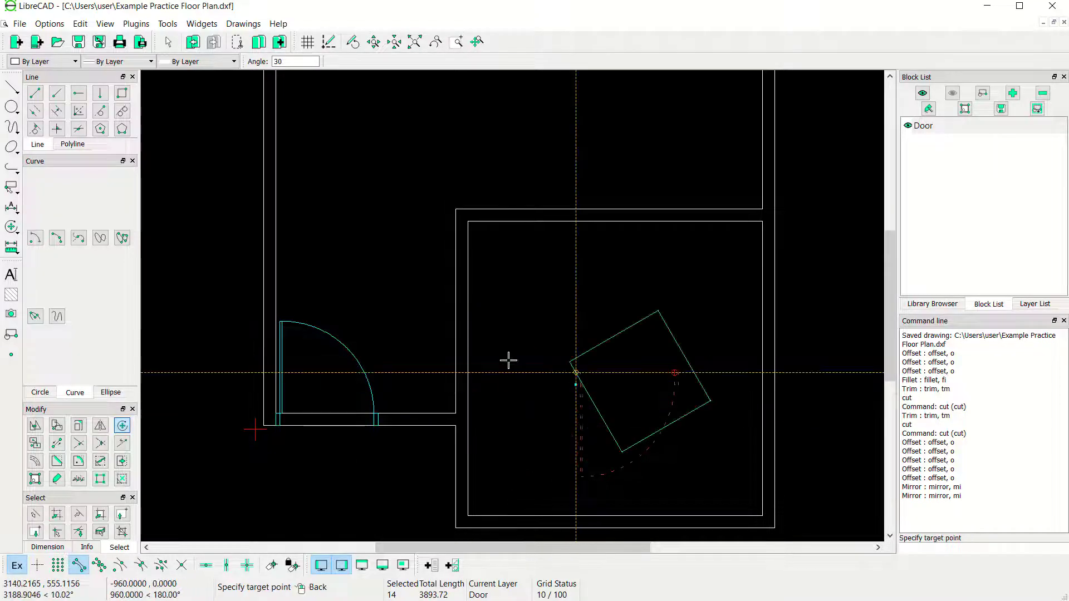
{"action": "left_click", "coordinate": [467, 222]}
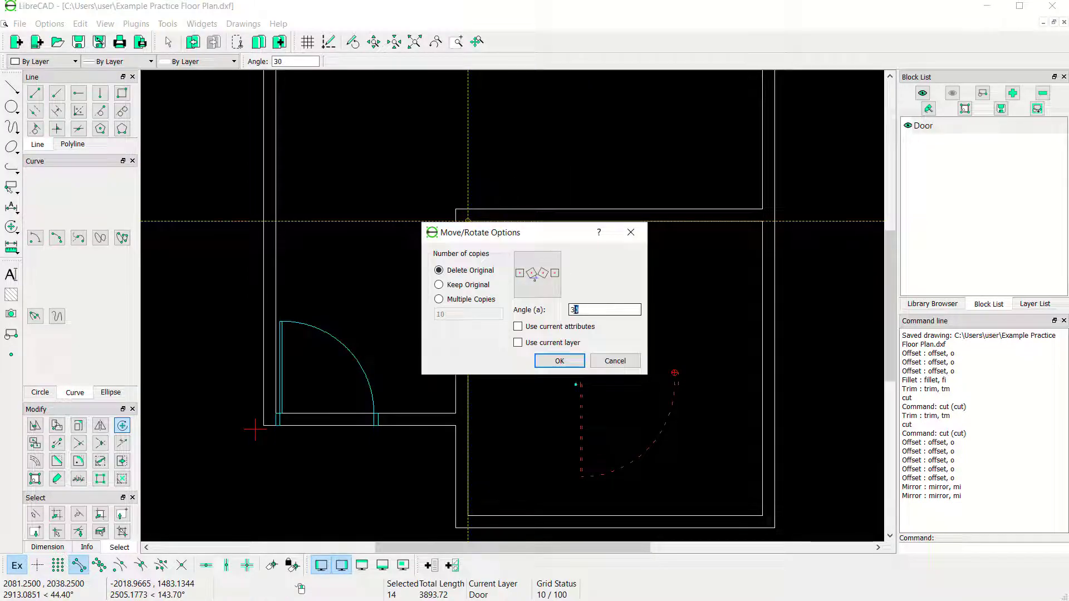
{"action": "type", "text": "0"}
{"action": "left_click", "coordinate": [559, 361]}
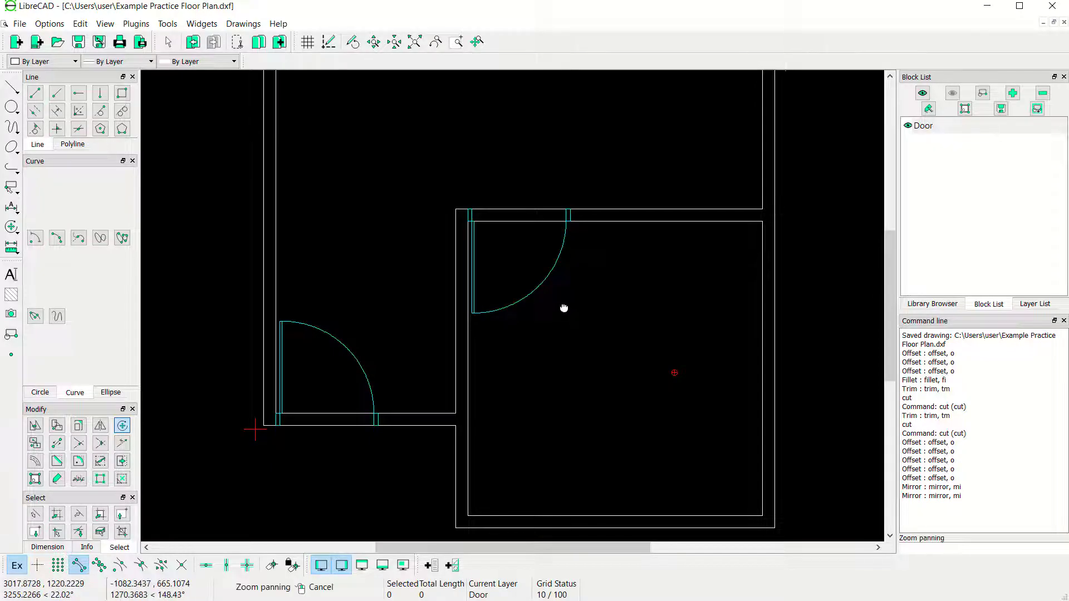
- Switch to the layer list and briefly hide the Door layer to view the walls alone, turning it back on
{"action": "scroll", "coordinate": [592, 320], "scroll_direction": "down", "scroll_amount": 1}
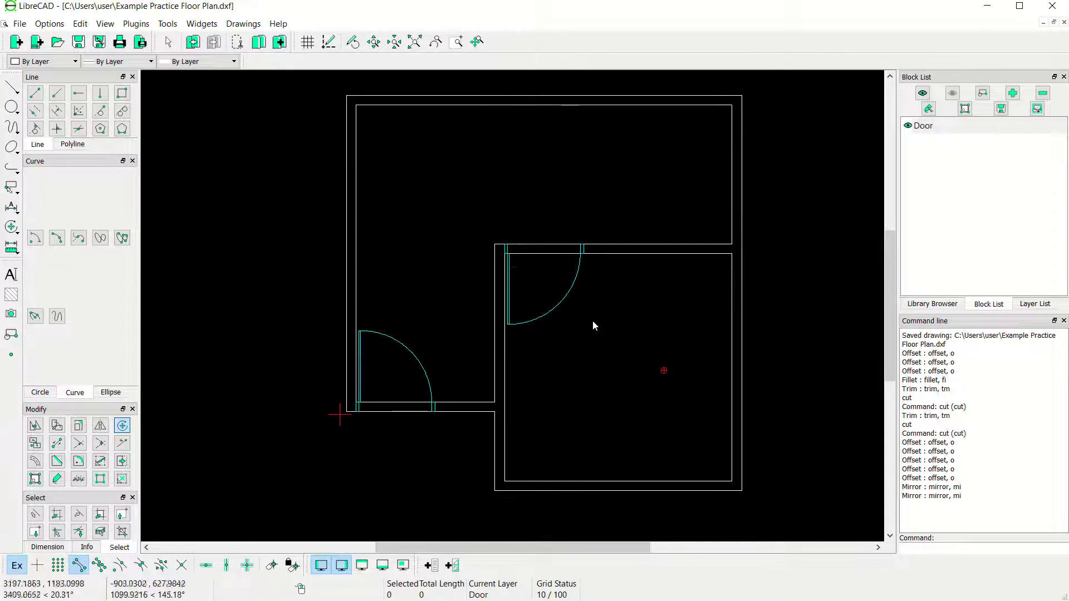
{"action": "left_click", "coordinate": [1035, 304]}
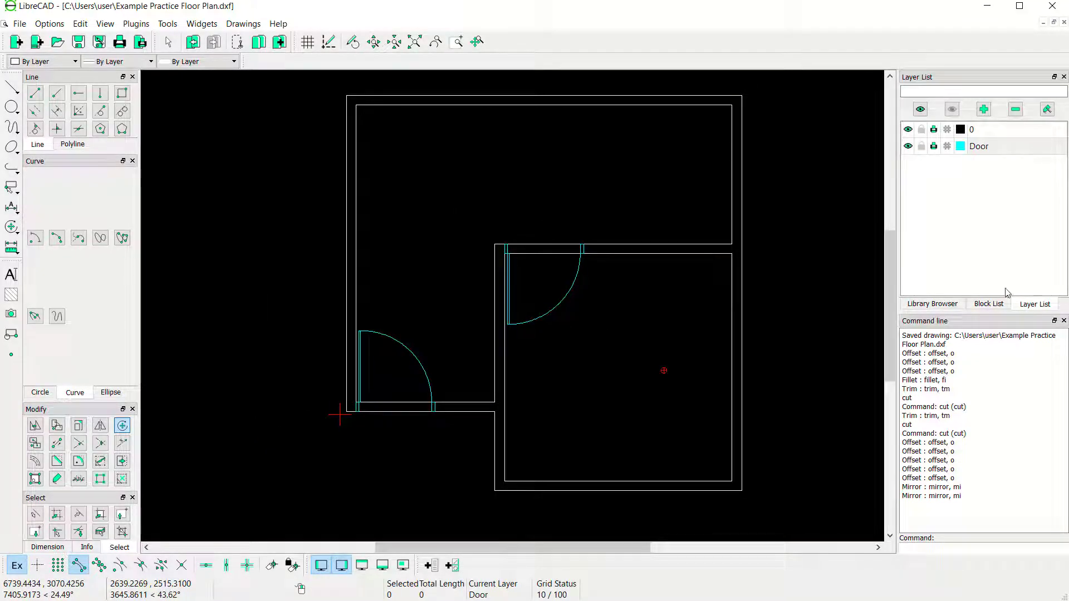
{"action": "left_click", "coordinate": [907, 147]}
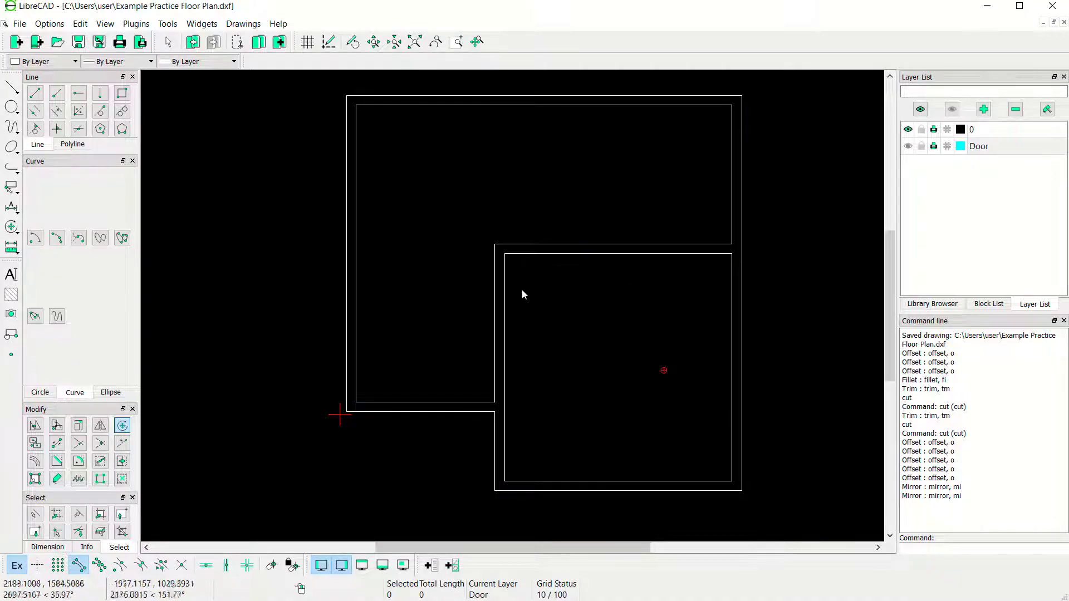
{"action": "left_click", "coordinate": [907, 147]}
{"action": "scroll", "coordinate": [490, 268], "scroll_direction": "up", "scroll_amount": 3}
{"action": "scroll", "coordinate": [490, 284], "scroll_direction": "down", "scroll_amount": 2}
{"action": "middle_click_drag", "start_coordinate": [554, 351], "coordinate": [569, 337]}
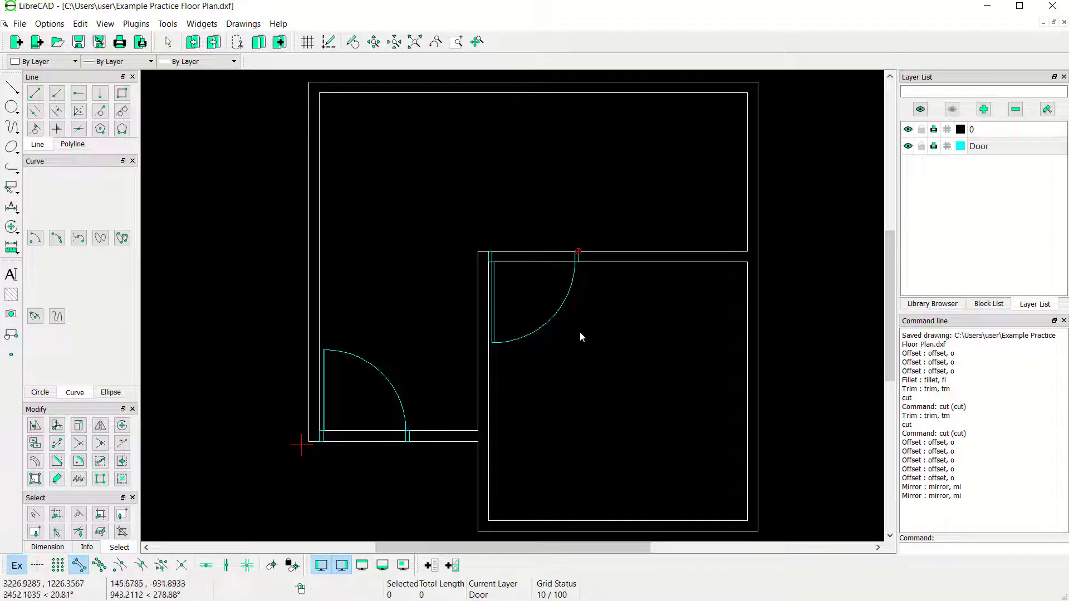
- Make layer 0 current and draw lines across the wall thickness at both outer jamb edges of the lower-left door
{"action": "left_click", "coordinate": [987, 130]}
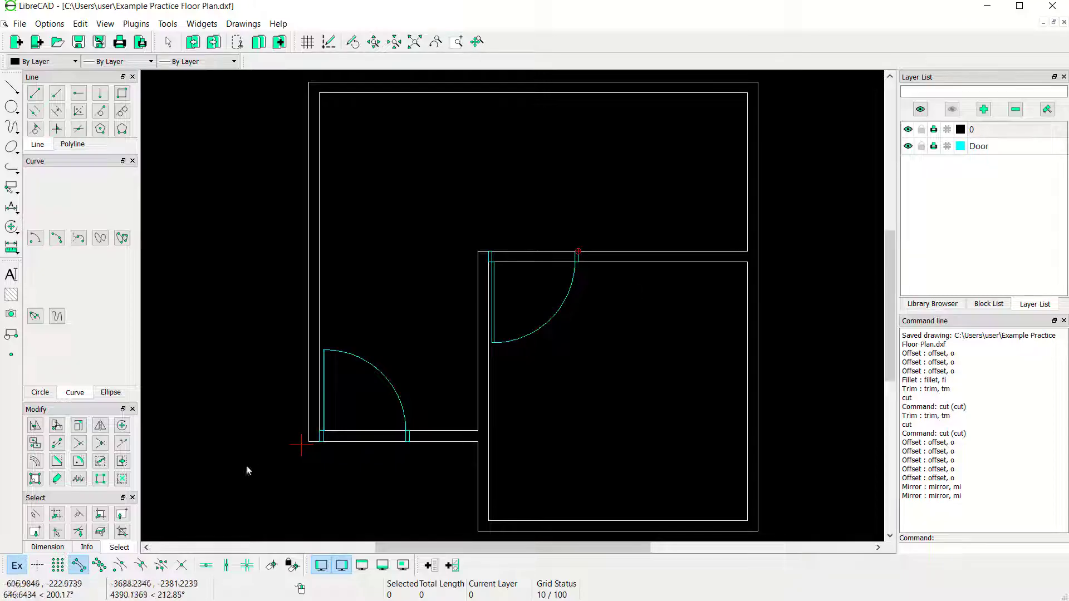
{"action": "scroll", "coordinate": [465, 432], "scroll_direction": "up", "scroll_amount": 8}
{"action": "left_click", "coordinate": [35, 93]}
{"action": "scroll", "coordinate": [508, 403], "scroll_direction": "up", "scroll_amount": 2}
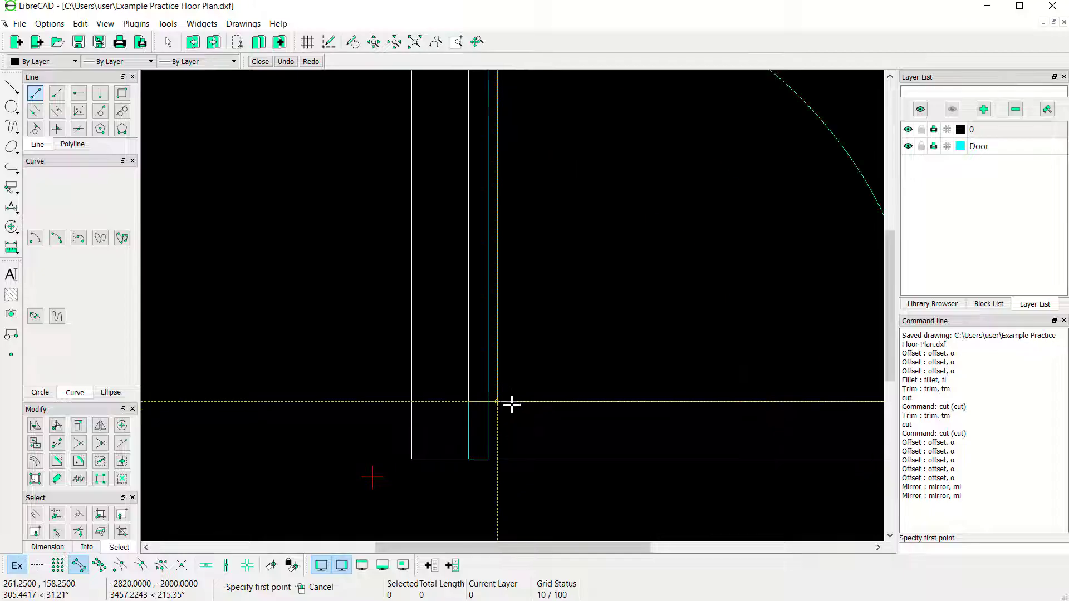
{"action": "left_click", "coordinate": [468, 402]}
{"action": "left_click", "coordinate": [469, 457]}
{"action": "right_click", "coordinate": [583, 408]}
{"action": "scroll", "coordinate": [518, 408], "scroll_direction": "down", "scroll_amount": 3}
{"action": "scroll", "coordinate": [564, 388], "scroll_direction": "up", "scroll_amount": 3}
{"action": "scroll", "coordinate": [564, 388], "scroll_direction": "down", "scroll_amount": 2}
{"action": "left_click", "coordinate": [580, 399]}
{"action": "right_click", "coordinate": [668, 370]}
- Draw lines across the wall thickness at both outer jamb edges of the lower-right room's door
{"action": "scroll", "coordinate": [656, 372], "scroll_direction": "down", "scroll_amount": 2}
{"action": "scroll", "coordinate": [656, 372], "scroll_direction": "down", "scroll_amount": 5}
{"action": "scroll", "coordinate": [579, 362], "scroll_direction": "up", "scroll_amount": 3}
{"action": "scroll", "coordinate": [558, 313], "scroll_direction": "up", "scroll_amount": 4}
{"action": "left_click", "coordinate": [551, 247]}
{"action": "right_click", "coordinate": [699, 353]}
{"action": "middle_click_drag", "start_coordinate": [699, 353], "coordinate": [639, 381]}
{"action": "left_click", "coordinate": [698, 303]}
{"action": "right_click", "coordinate": [696, 362]}
{"action": "scroll", "coordinate": [690, 389], "scroll_direction": "down", "scroll_amount": 2}
{"action": "scroll", "coordinate": [690, 389], "scroll_direction": "down", "scroll_amount": 2}
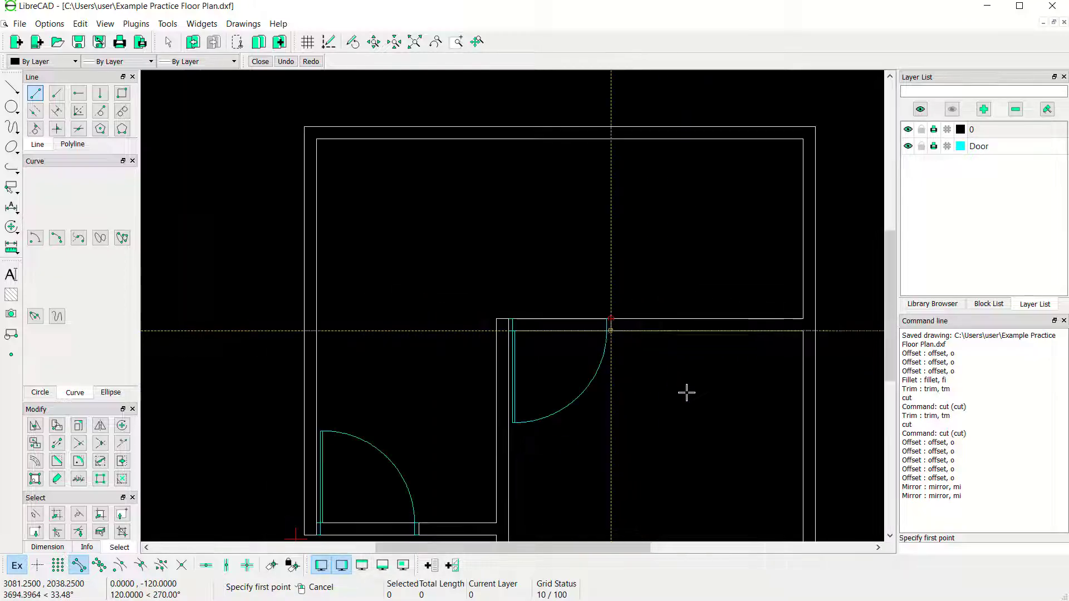
{"action": "right_click", "coordinate": [633, 410]}
{"action": "middle_click_drag", "start_coordinate": [632, 411], "coordinate": [644, 346]}
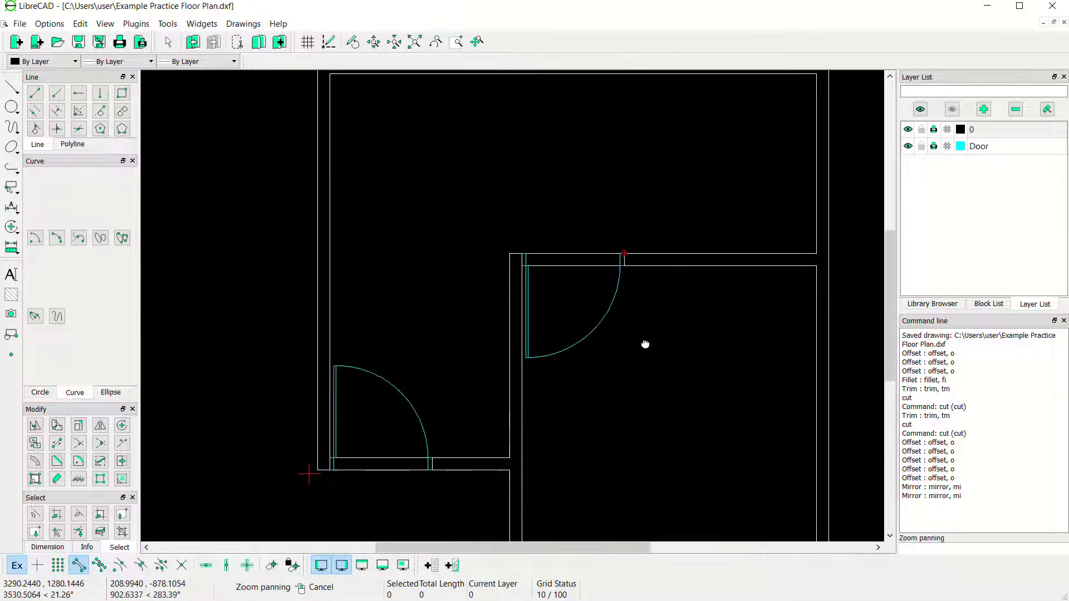
- Hide the Door layer and move the left endpoints of both lower-left horizontal wall lines to the opening's right jamb line
{"action": "left_click", "coordinate": [908, 147]}
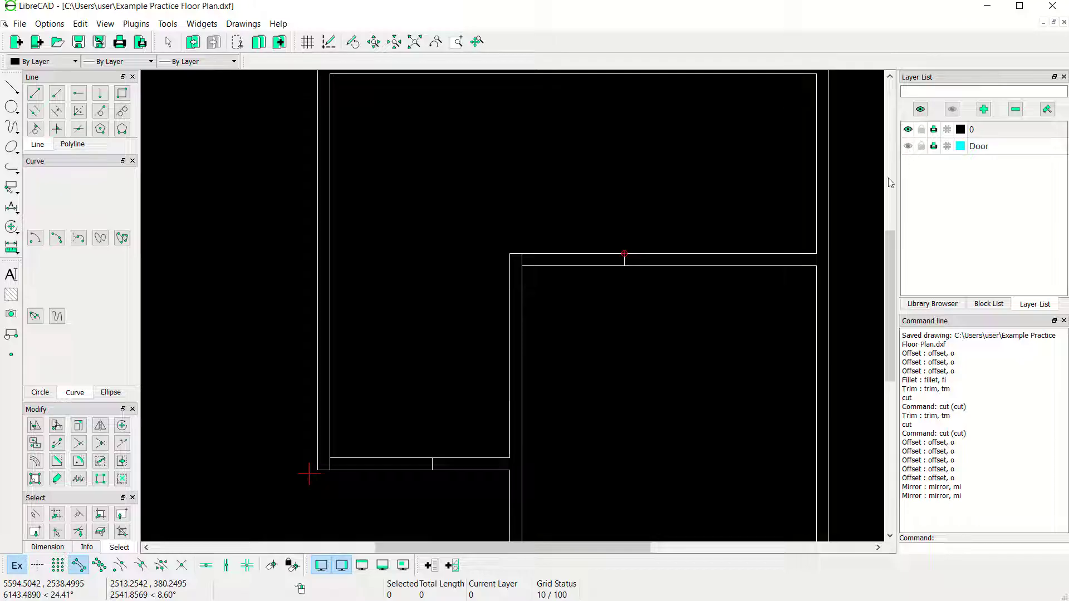
{"action": "scroll", "coordinate": [640, 279], "scroll_direction": "up", "scroll_amount": 1}
{"action": "scroll", "coordinate": [508, 350], "scroll_direction": "down", "scroll_amount": 1}
{"action": "middle_click_drag", "start_coordinate": [509, 351], "coordinate": [436, 463]}
{"action": "scroll", "coordinate": [436, 464], "scroll_direction": "up", "scroll_amount": 3}
{"action": "scroll", "coordinate": [384, 419], "scroll_direction": "up", "scroll_amount": 1}
{"action": "left_click_drag", "start_coordinate": [531, 314], "coordinate": [463, 427]}
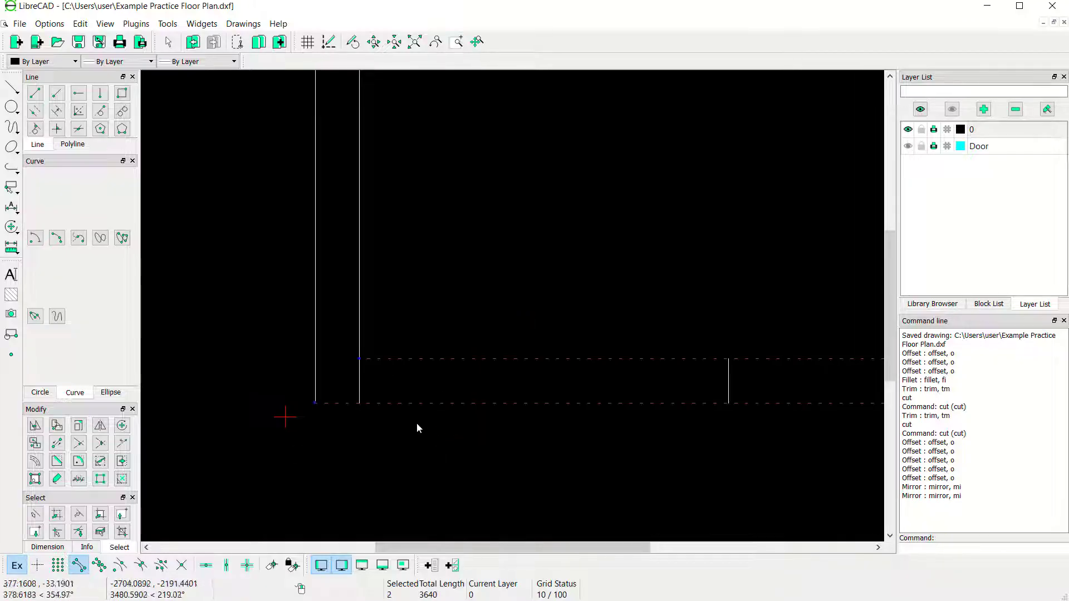
{"action": "left_click", "coordinate": [362, 360]}
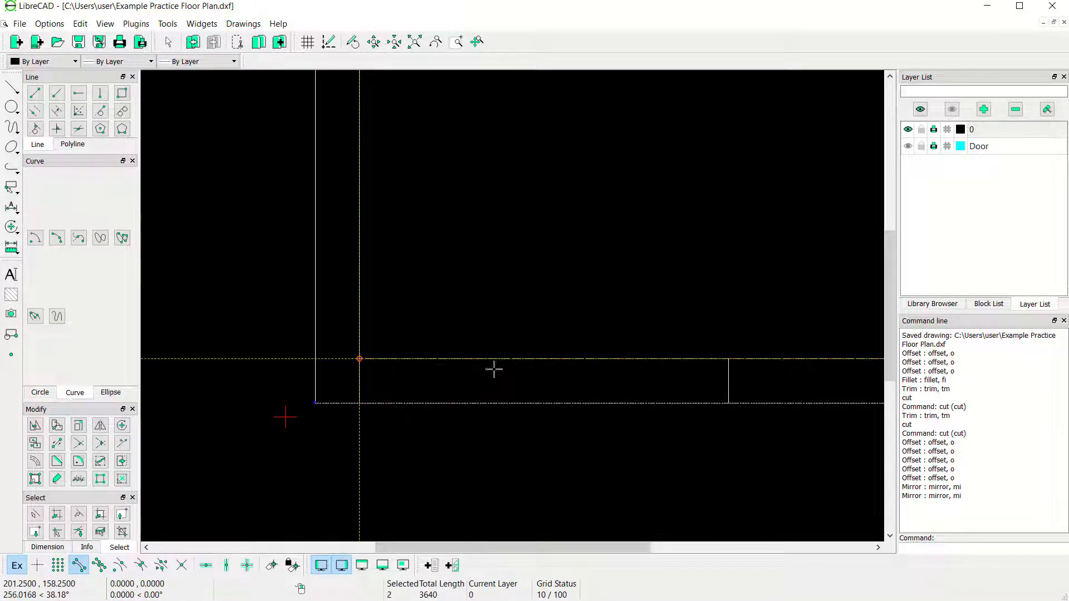
{"action": "left_click", "coordinate": [723, 369]}
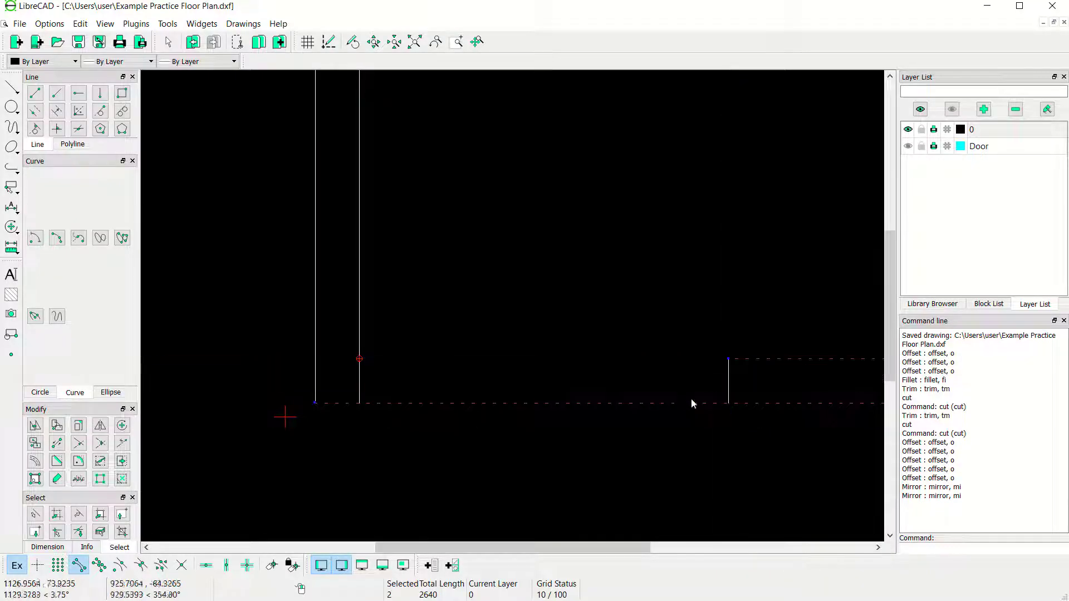
{"action": "left_click", "coordinate": [316, 404]}
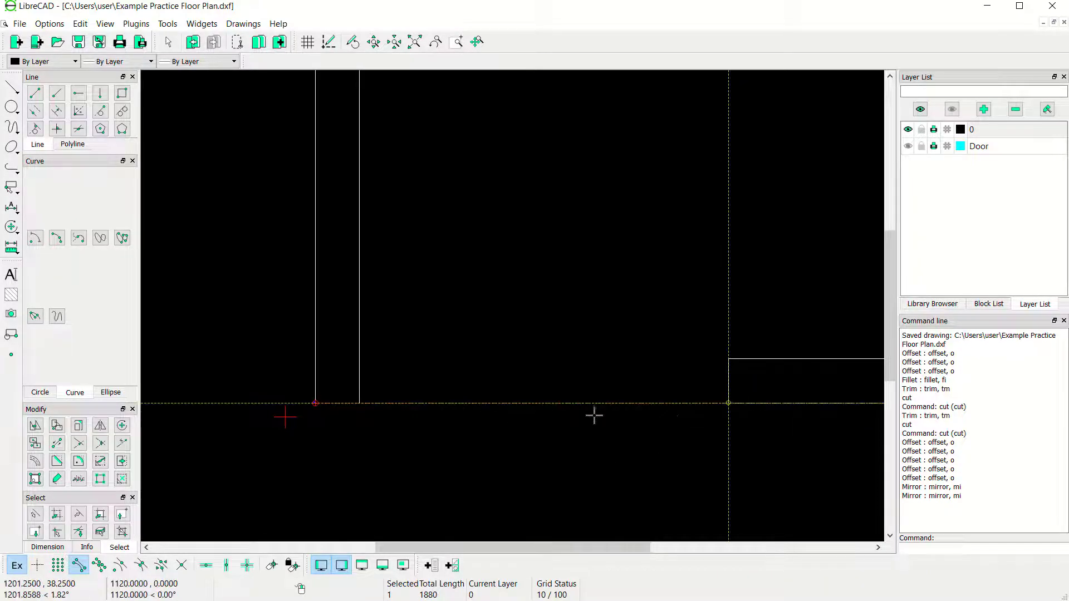
{"action": "left_click", "coordinate": [729, 405]}
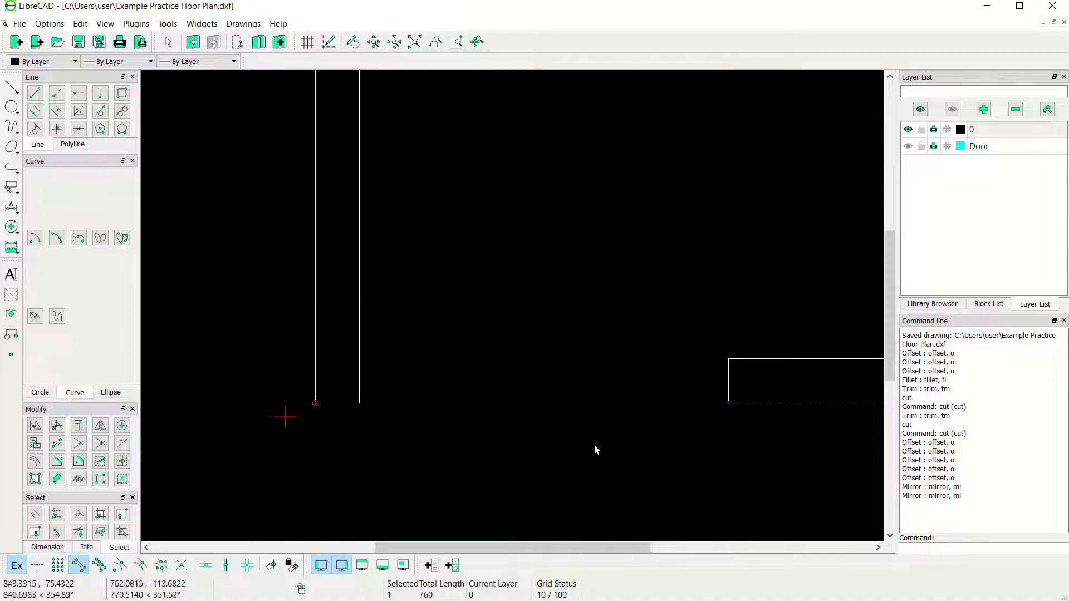
- Draw a line closing the bottom end of the left outer wall at the lower-left opening
{"action": "left_click", "coordinate": [34, 93]}
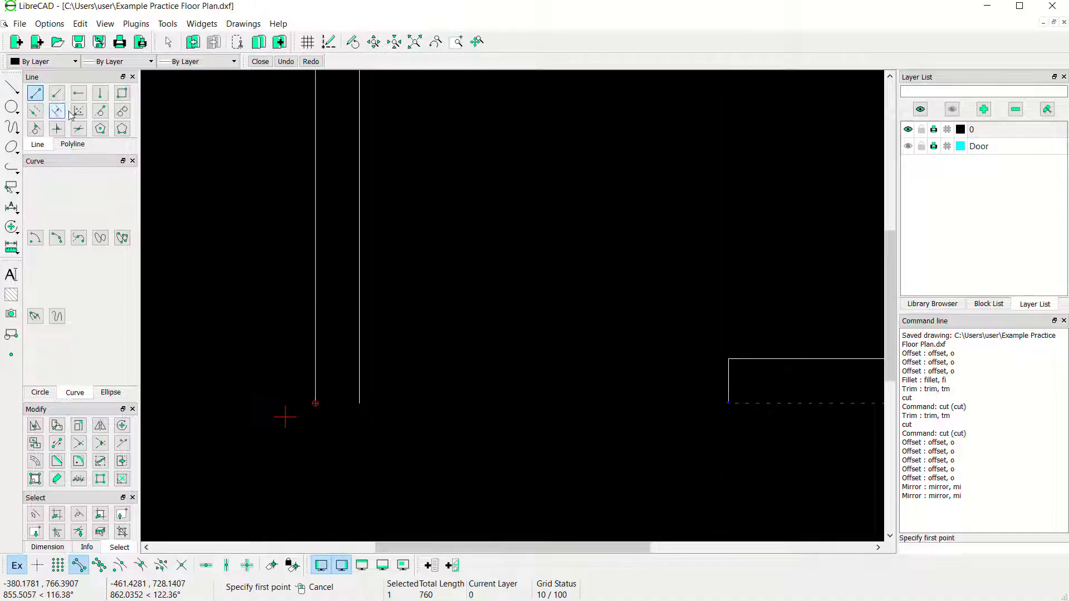
{"action": "left_click", "coordinate": [364, 404]}
{"action": "left_click", "coordinate": [317, 404]}
{"action": "right_click", "coordinate": [345, 410]}
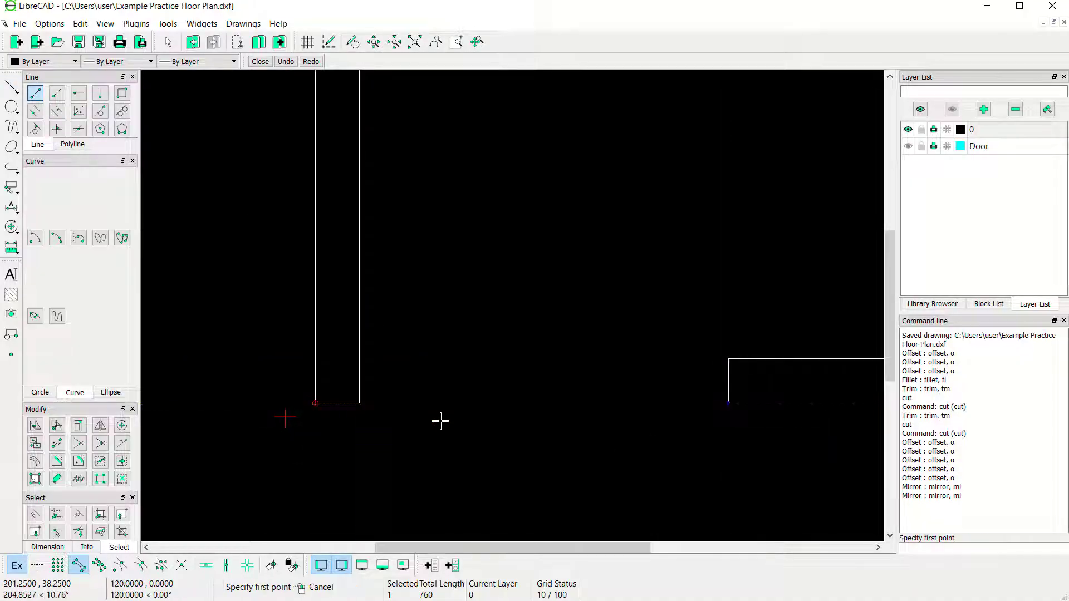
{"action": "right_click", "coordinate": [438, 430]}
- Move the left endpoints of both horizontal wall lines above the lower-right room to that opening's right jamb line
{"action": "scroll", "coordinate": [501, 412], "scroll_direction": "down", "scroll_amount": 5}
{"action": "scroll", "coordinate": [703, 286], "scroll_direction": "up", "scroll_amount": 2}
{"action": "scroll", "coordinate": [633, 291], "scroll_direction": "down", "scroll_amount": 2}
{"action": "scroll", "coordinate": [589, 253], "scroll_direction": "up", "scroll_amount": 3}
{"action": "left_click_drag", "start_coordinate": [589, 253], "coordinate": [522, 366]}
{"action": "scroll", "coordinate": [512, 339], "scroll_direction": "up", "scroll_amount": 4}
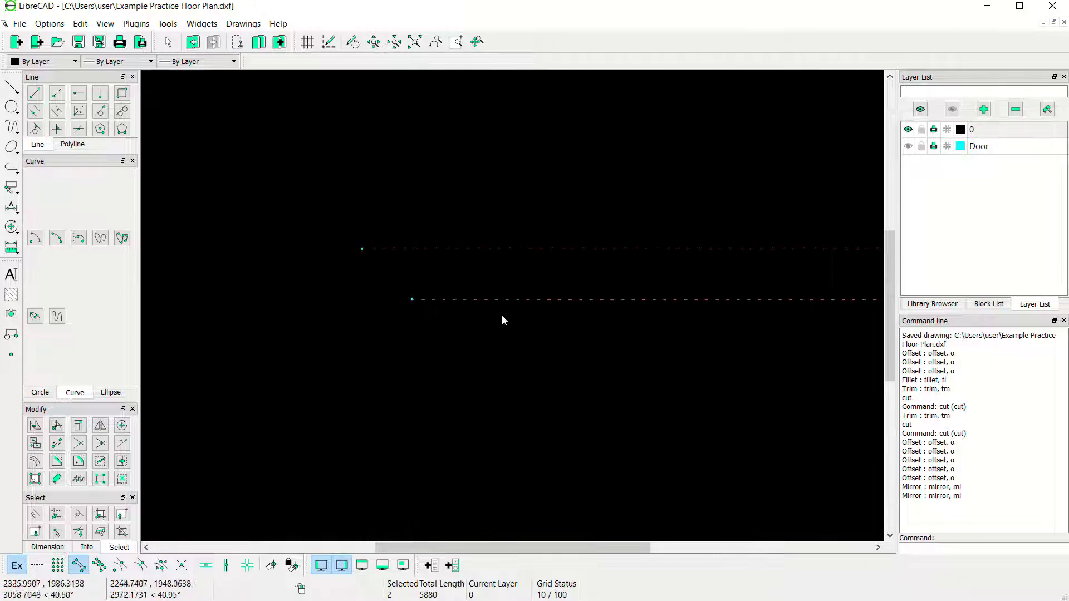
{"action": "left_click", "coordinate": [412, 299]}
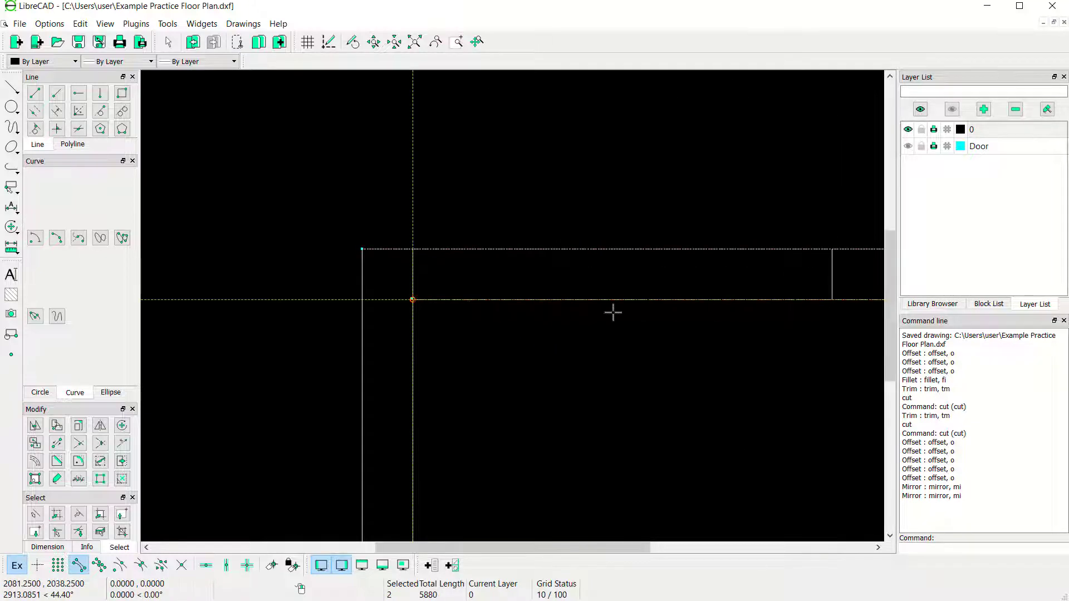
{"action": "left_click", "coordinate": [829, 301]}
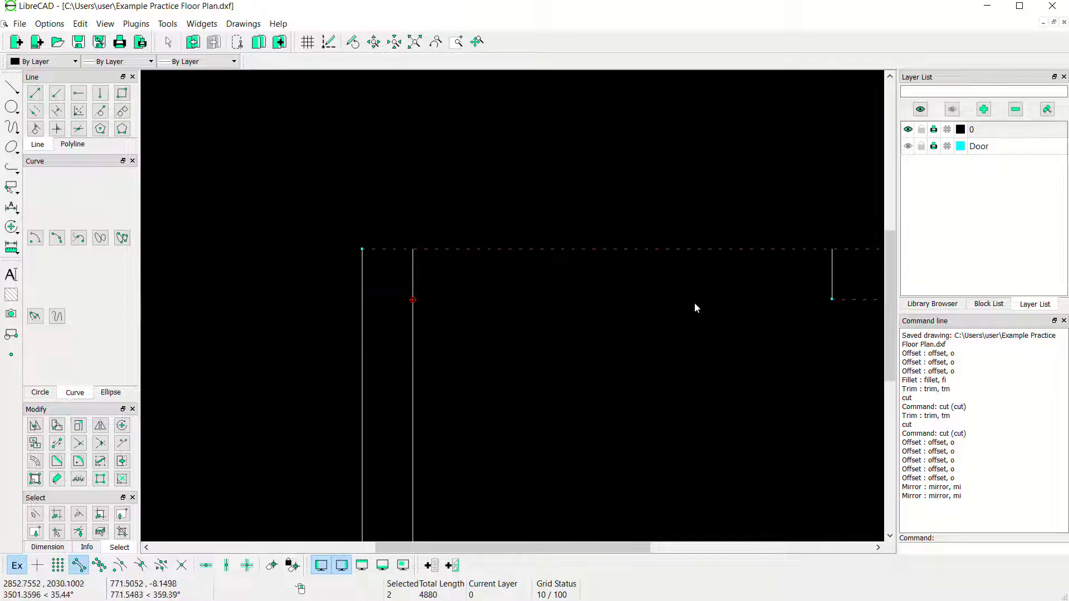
{"action": "left_click", "coordinate": [362, 249]}
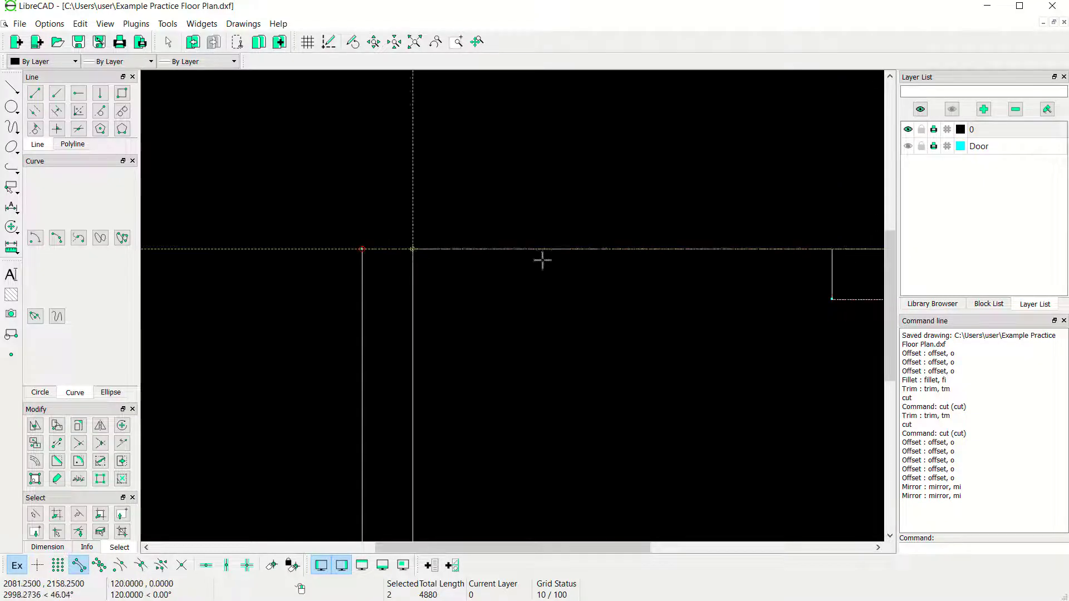
{"action": "left_click", "coordinate": [833, 250]}
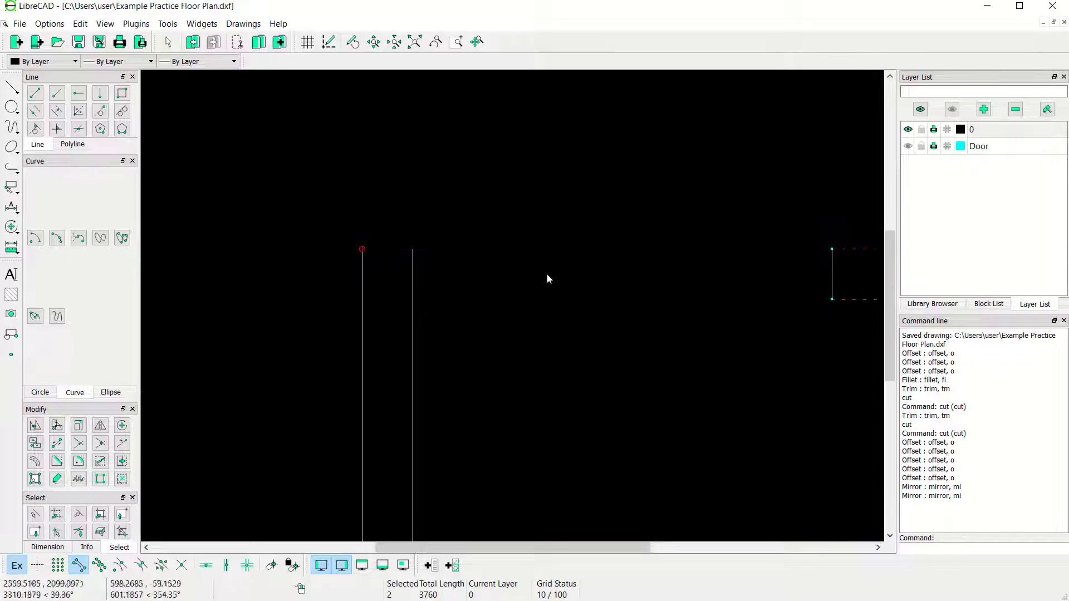
- Draw a line closing the top end of the inner vertical wall, and briefly show the Door layer to check both openings
{"action": "left_click", "coordinate": [34, 93]}
{"action": "left_click", "coordinate": [361, 249]}
{"action": "left_click", "coordinate": [412, 249]}
{"action": "right_click", "coordinate": [516, 296]}
{"action": "right_click", "coordinate": [526, 328]}
{"action": "scroll", "coordinate": [560, 349], "scroll_direction": "down", "scroll_amount": 6}
{"action": "scroll", "coordinate": [575, 363], "scroll_direction": "down", "scroll_amount": 2}
{"action": "middle_click_drag", "start_coordinate": [576, 363], "coordinate": [569, 281]}
{"action": "middle_click", "coordinate": [577, 326]}
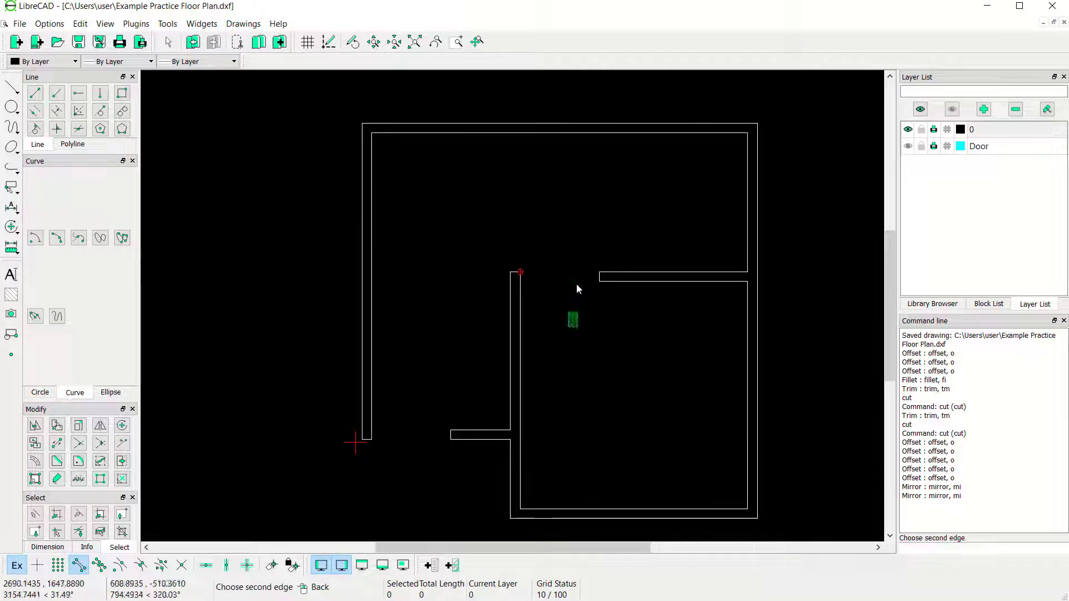
{"action": "left_click", "coordinate": [907, 147]}
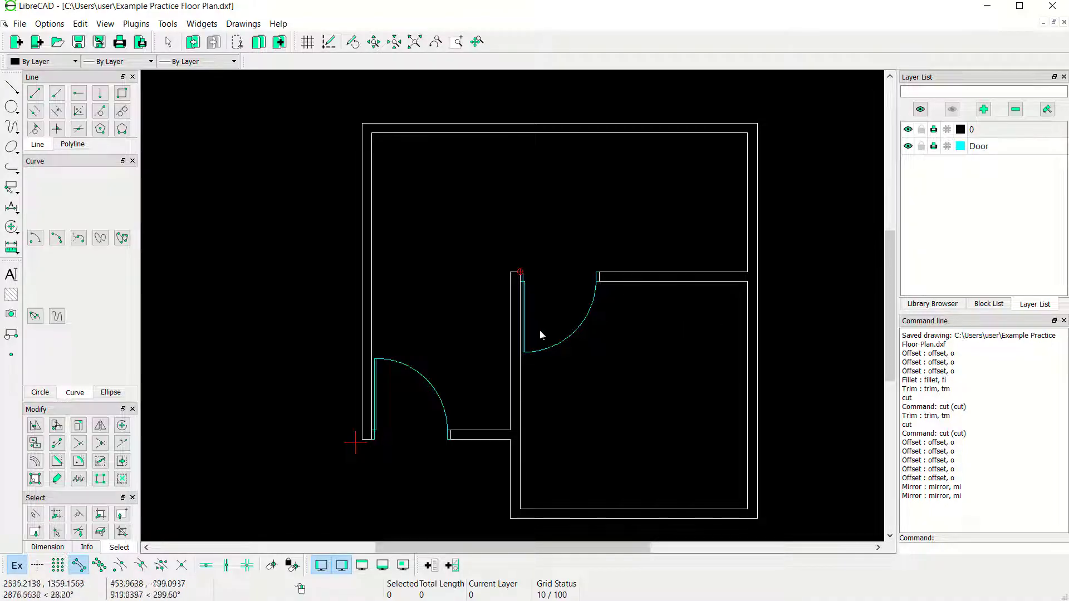
{"action": "left_click", "coordinate": [908, 147]}
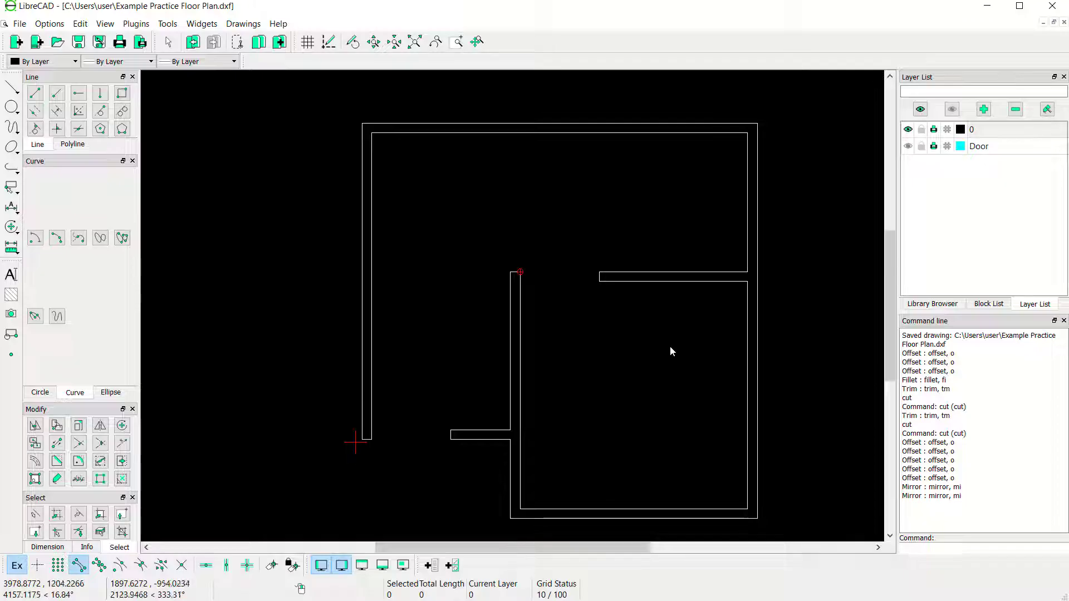
- Hatch the entire wall outline with the ansi31 pattern at scale 25 and angle 0, without solid fill
{"action": "middle_click_drag", "start_coordinate": [606, 335], "coordinate": [597, 326]}
{"action": "left_click_drag", "start_coordinate": [805, 99], "coordinate": [450, 508]}
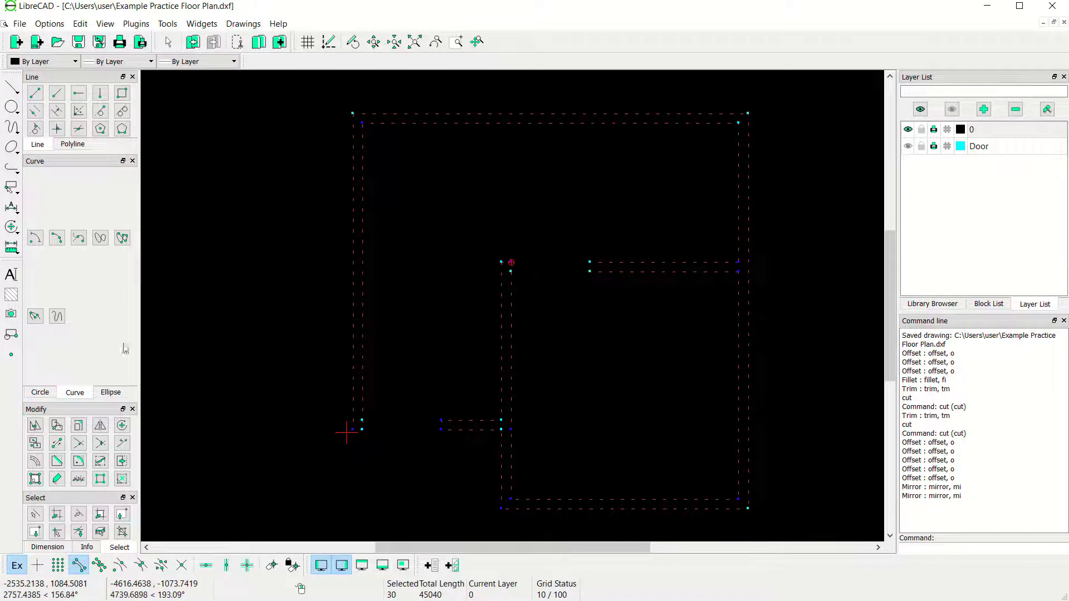
{"action": "left_click", "coordinate": [13, 297]}
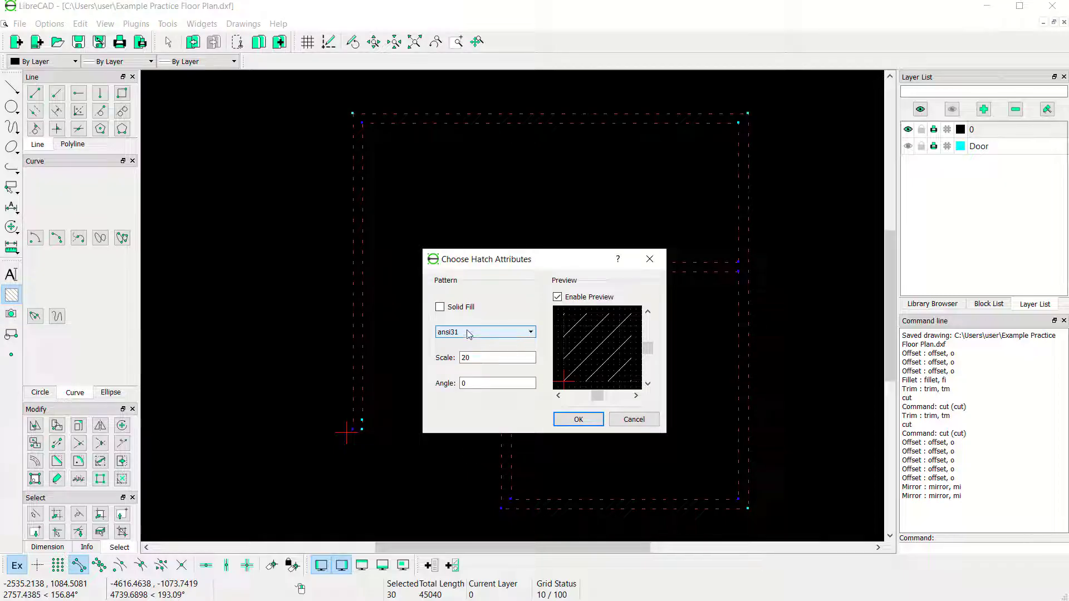
{"action": "left_click", "coordinate": [468, 334]}
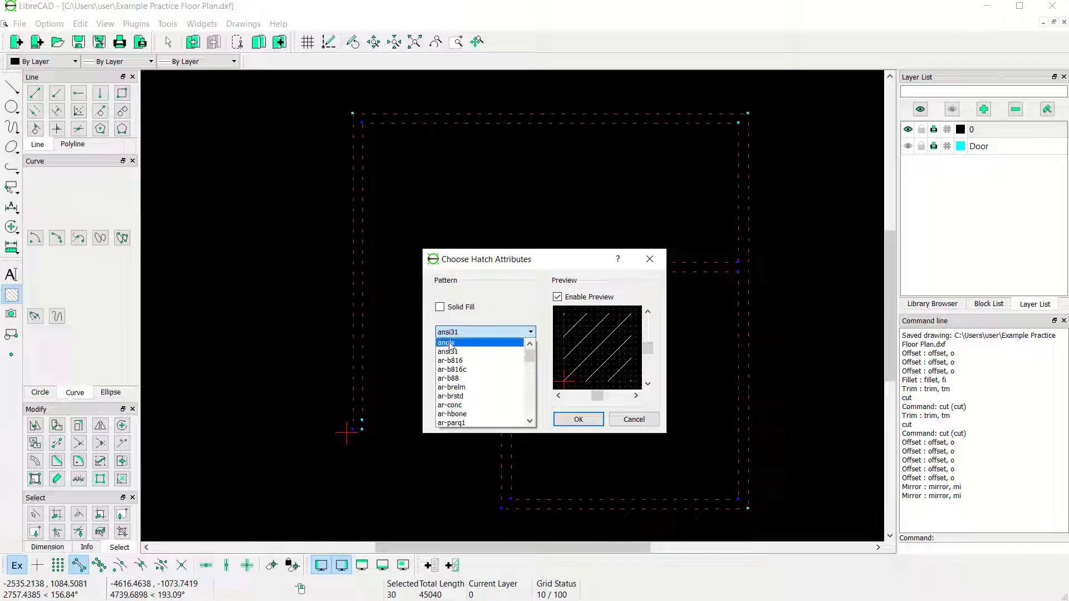
{"action": "left_click", "coordinate": [447, 343]}
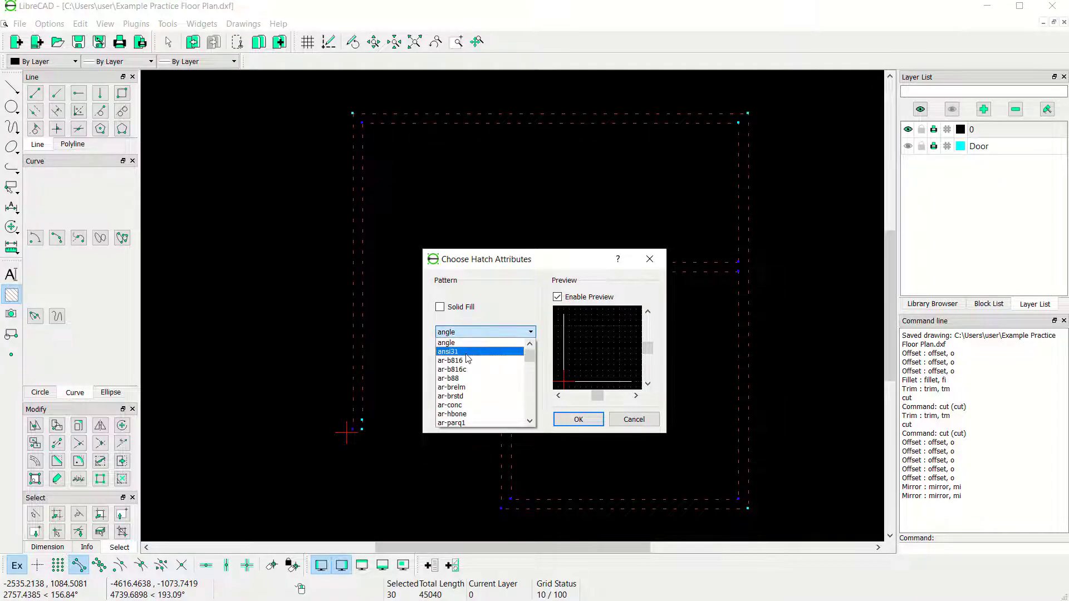
{"action": "left_click", "coordinate": [467, 351]}
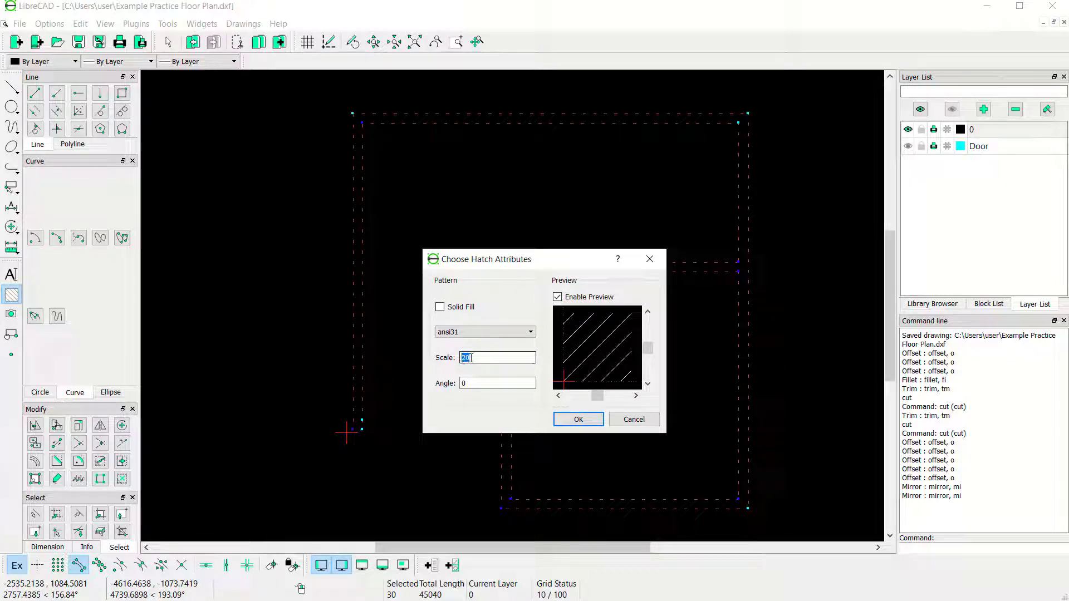
{"action": "type", "text": "25"}
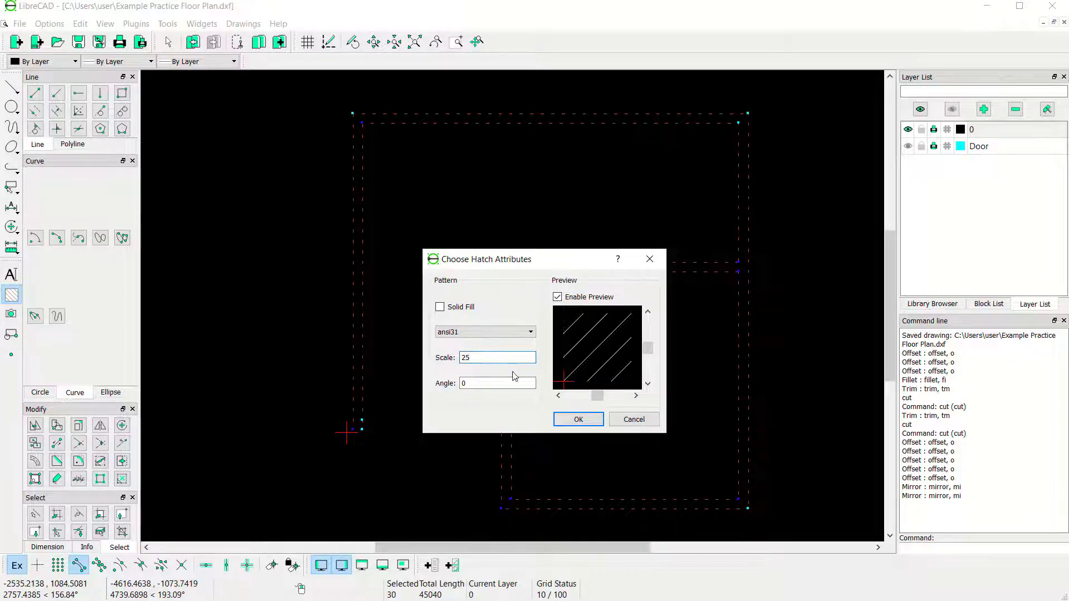
{"action": "left_click", "coordinate": [578, 420]}
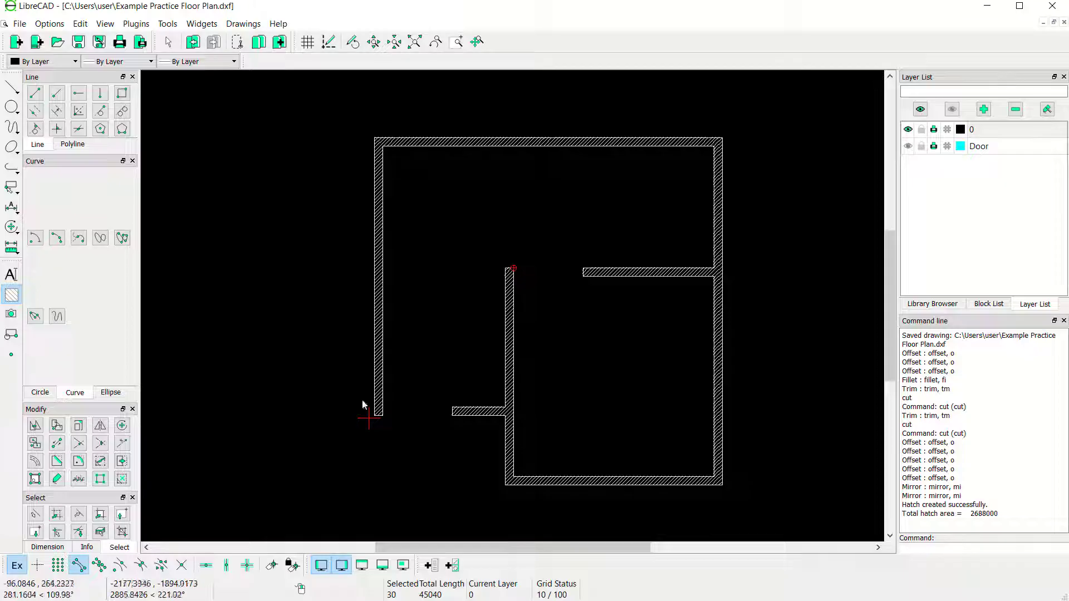
- Show the Door layer again together with the hatched walls
{"action": "middle_click_drag", "start_coordinate": [573, 338], "coordinate": [587, 359]}
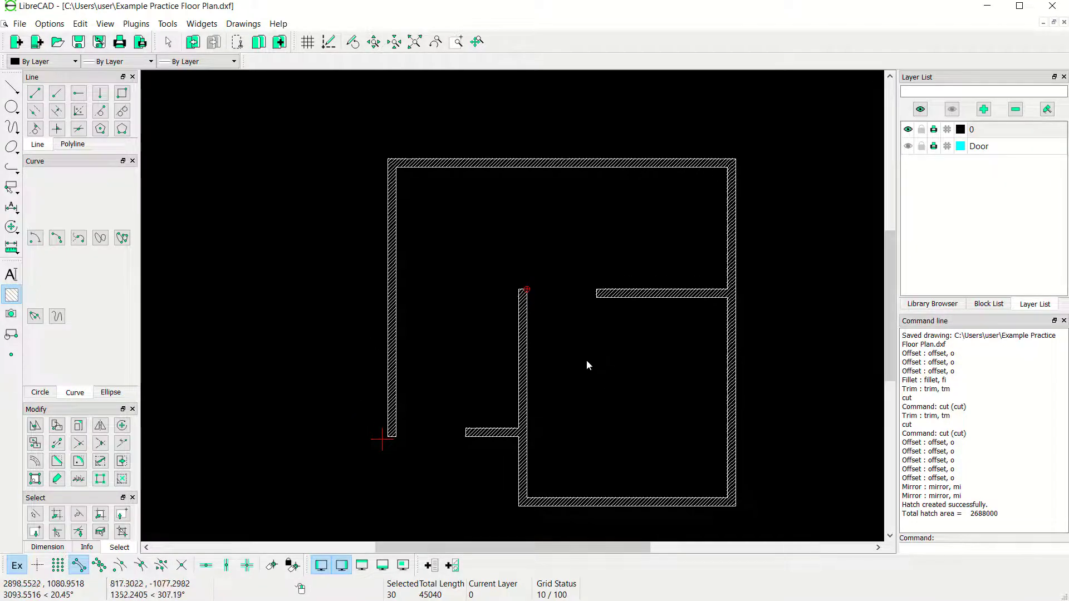
{"action": "left_click", "coordinate": [908, 147]}
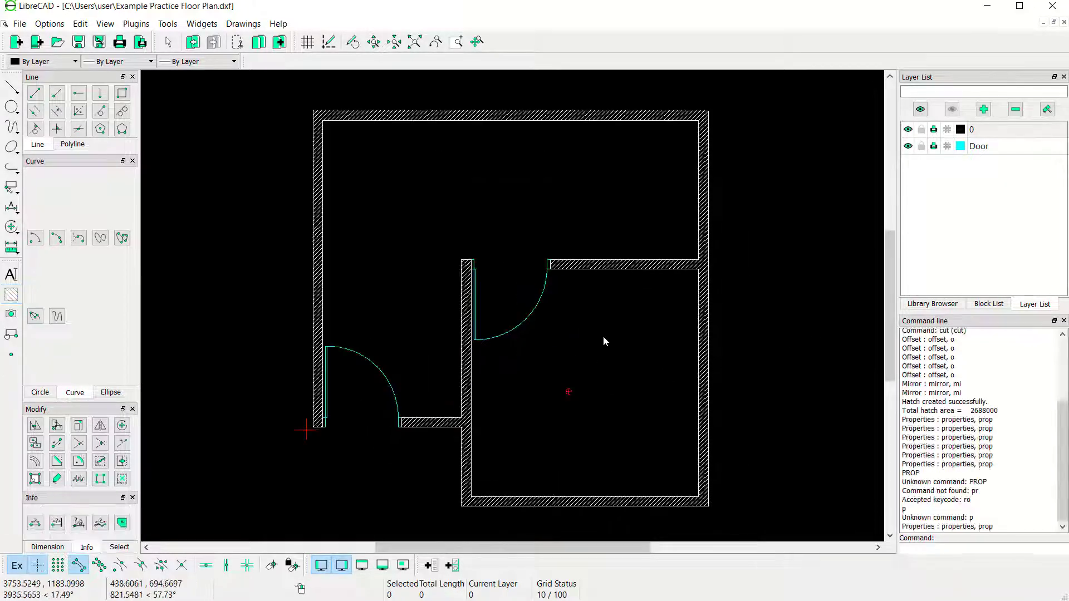
{"action": "scroll", "coordinate": [603, 337], "scroll_direction": "down", "scroll_amount": 1}
{"action": "mouse_move", "coordinate": [603, 337]}
{"action": "middle_mouse_down"}
{"action": "mouse_move", "coordinate": [620, 336]}
{"action": "mouse_move", "coordinate": [630, 315]}
{"action": "mouse_move", "coordinate": [607, 340]}
{"action": "middle_mouse_up"}
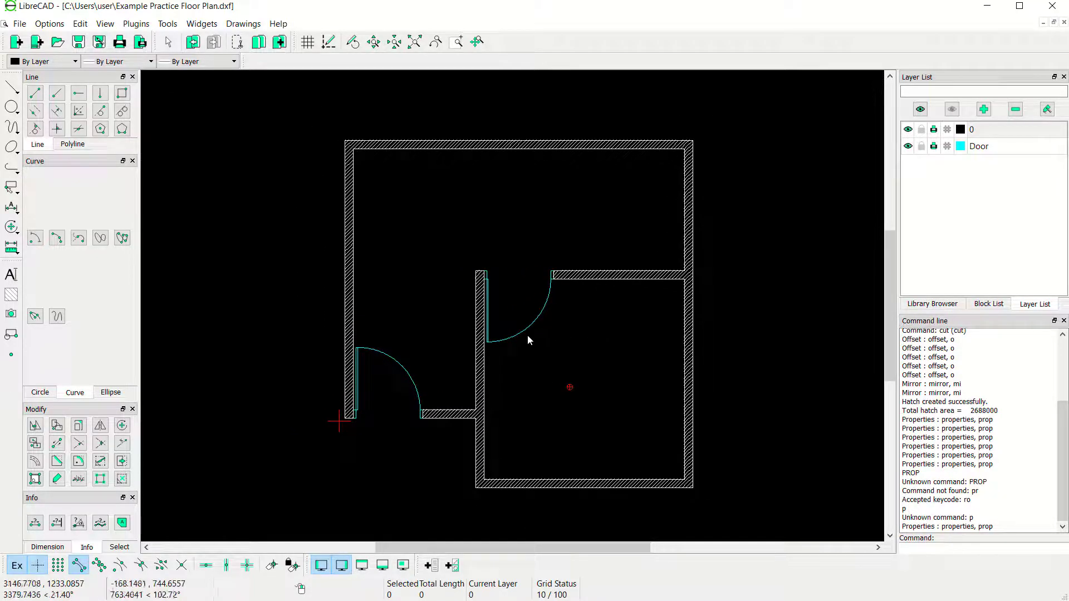
- Add the multiline text ROOM 1 at height 160 with middle-center alignment, placed above the entrance door in the left room
{"action": "left_click", "coordinate": [12, 275]}
{"action": "left_click", "coordinate": [571, 256]}
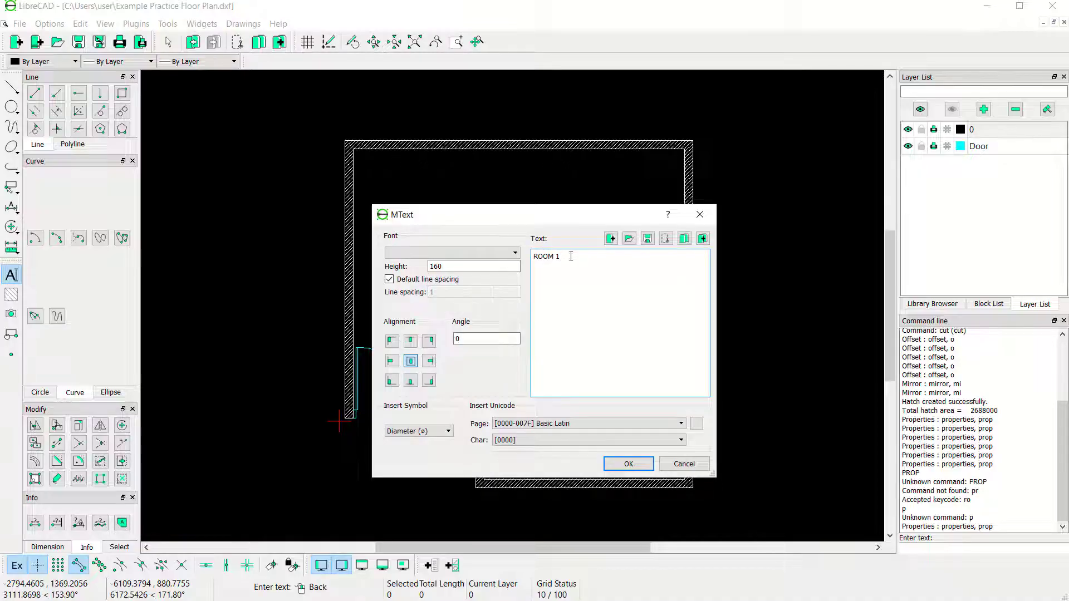
{"action": "left_click", "coordinate": [431, 267]}
{"action": "left_click", "coordinate": [640, 463]}
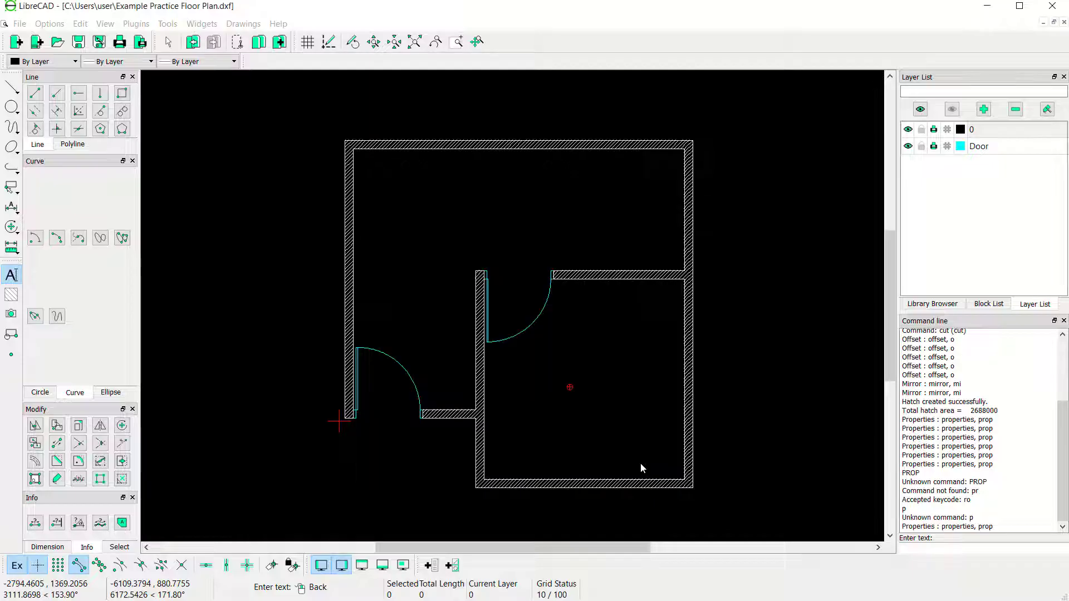
{"action": "left_click", "coordinate": [415, 304]}
{"action": "right_click", "coordinate": [478, 275]}
- Add the multiline text ROOM 2 at height 160 in the upper-right area of the plan
{"action": "left_click", "coordinate": [11, 274]}
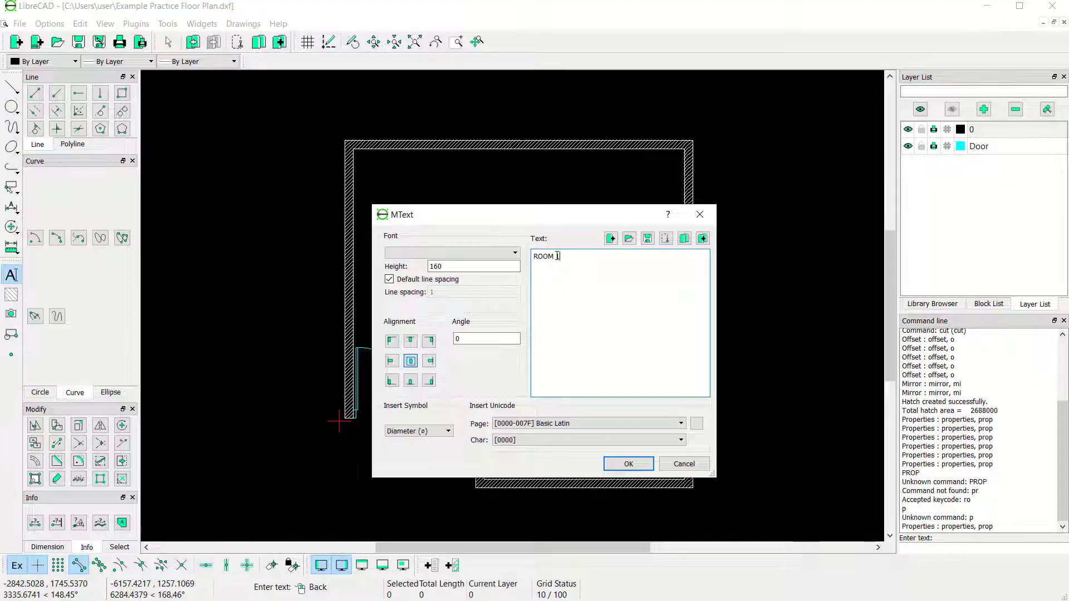
{"action": "left_click", "coordinate": [627, 470]}
{"action": "left_click", "coordinate": [589, 202]}
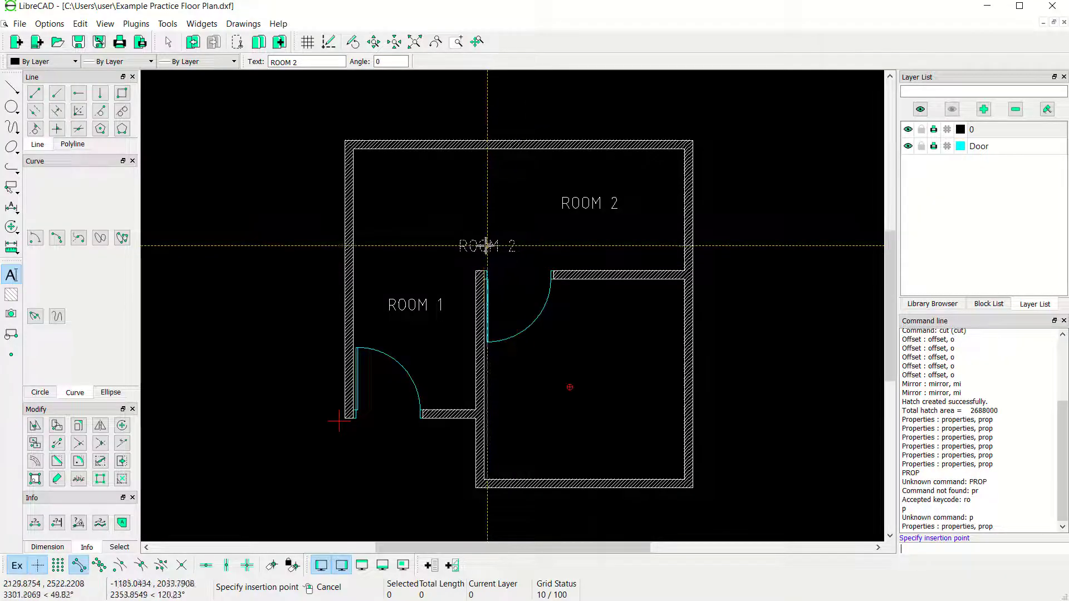
{"action": "right_click", "coordinate": [459, 255]}
- Add the multiline text ROOM 3 at height 160 in the middle of the lower-right room
{"action": "left_click", "coordinate": [11, 275]}
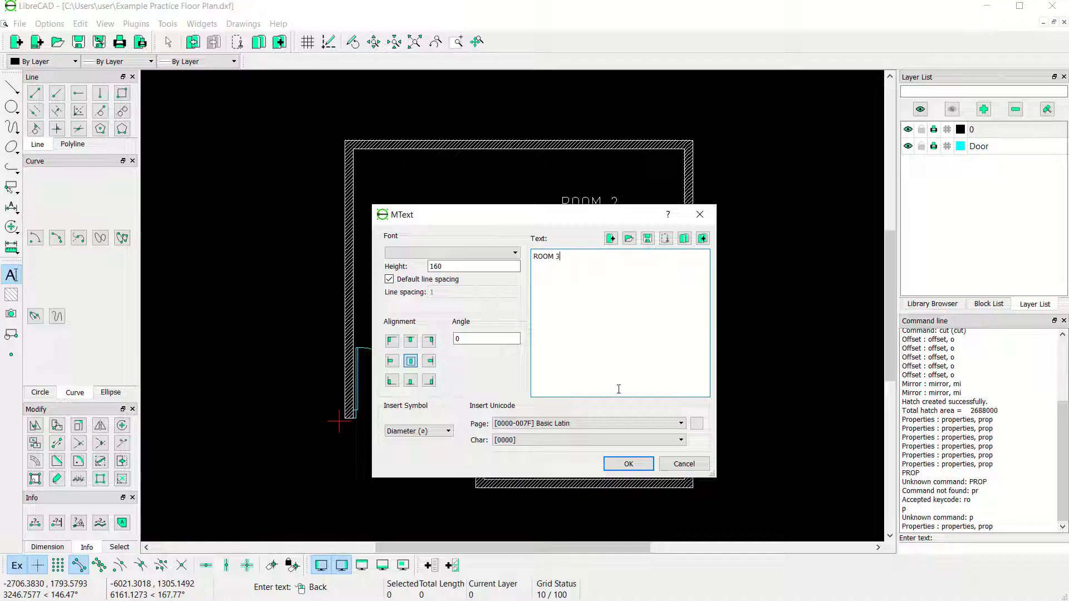
{"action": "left_click", "coordinate": [628, 464]}
{"action": "left_click", "coordinate": [594, 387]}
{"action": "right_click", "coordinate": [615, 213]}
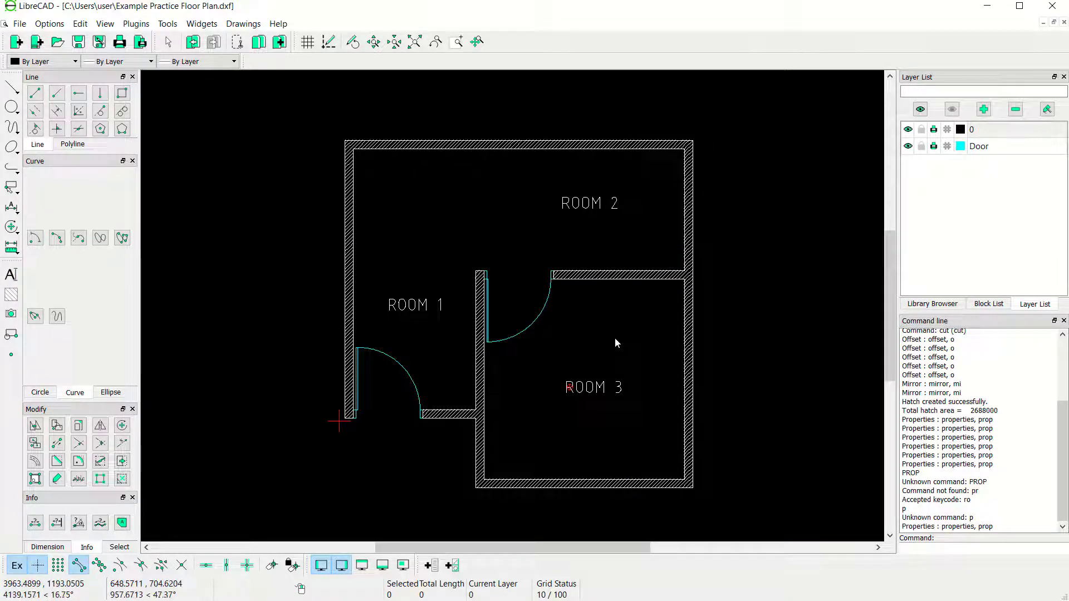
- Set the dimension text color to Green in the current drawing's dimension preferences
{"action": "scroll", "coordinate": [615, 338], "scroll_direction": "down", "scroll_amount": 1}
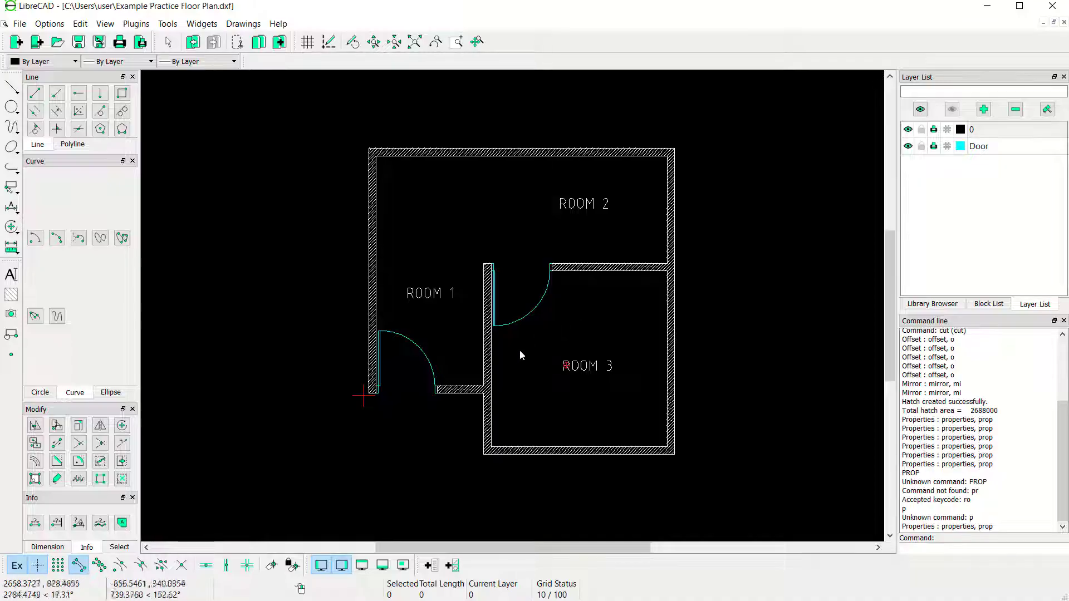
{"action": "middle_click_drag", "start_coordinate": [543, 330], "coordinate": [545, 323]}
{"action": "left_click", "coordinate": [62, 26]}
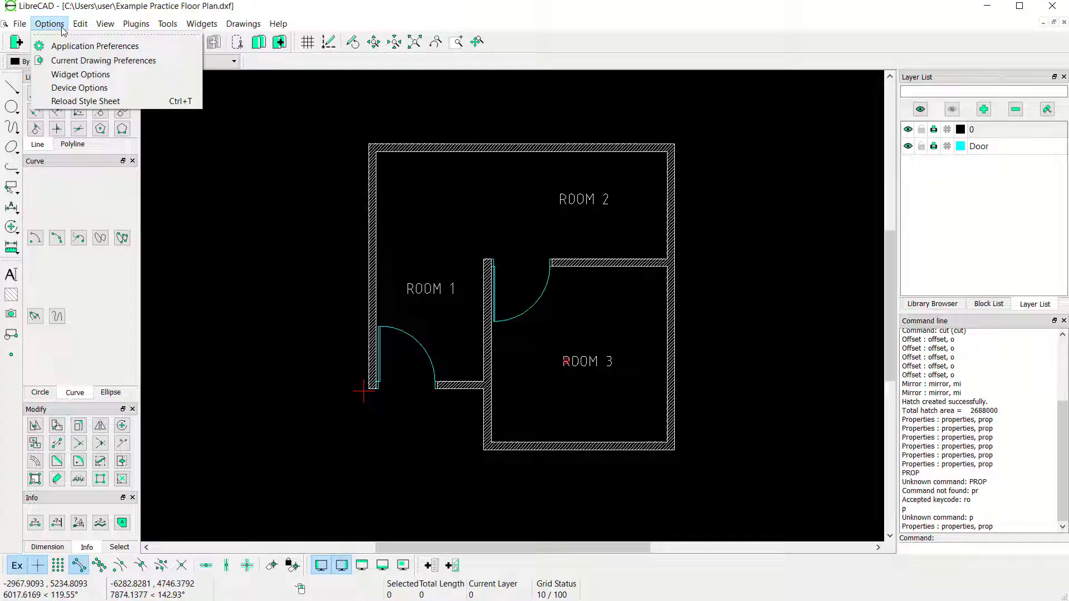
{"action": "left_click", "coordinate": [89, 62]}
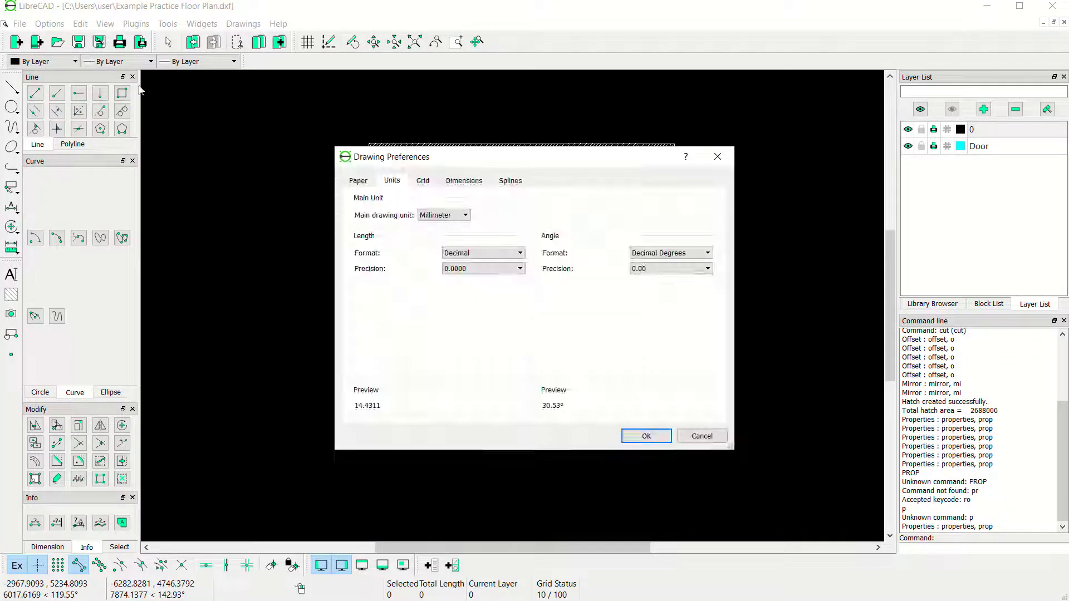
{"action": "left_click", "coordinate": [460, 183]}
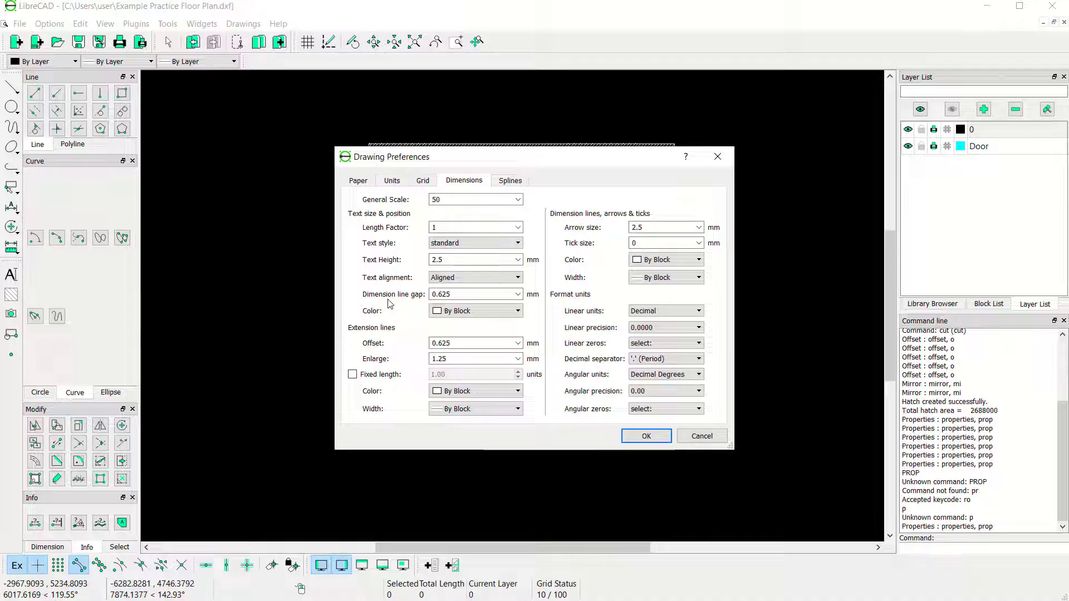
{"action": "left_click", "coordinate": [457, 312]}
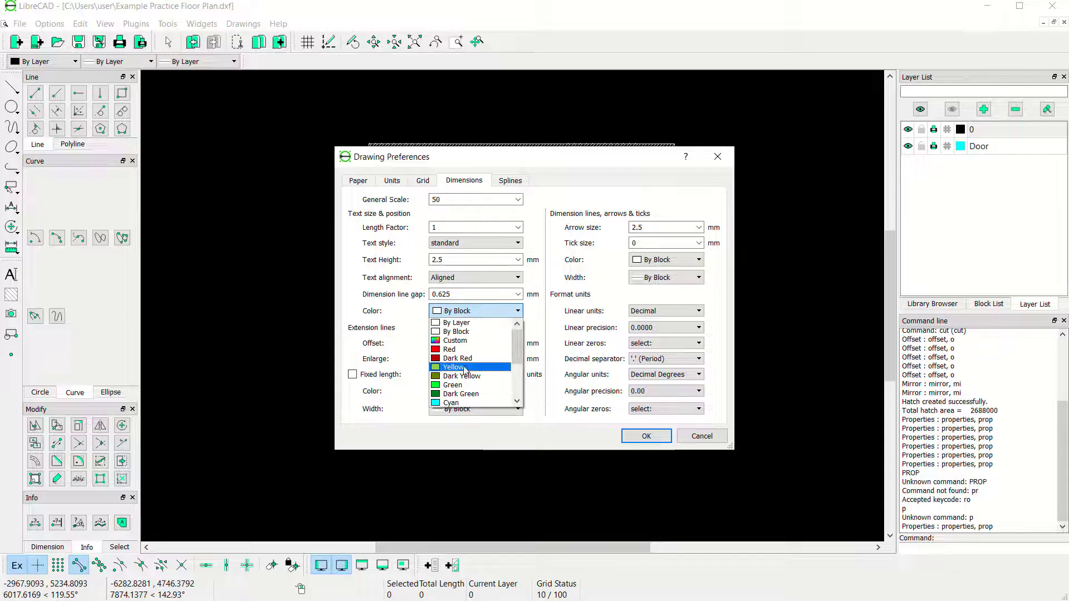
{"action": "left_click", "coordinate": [465, 385]}
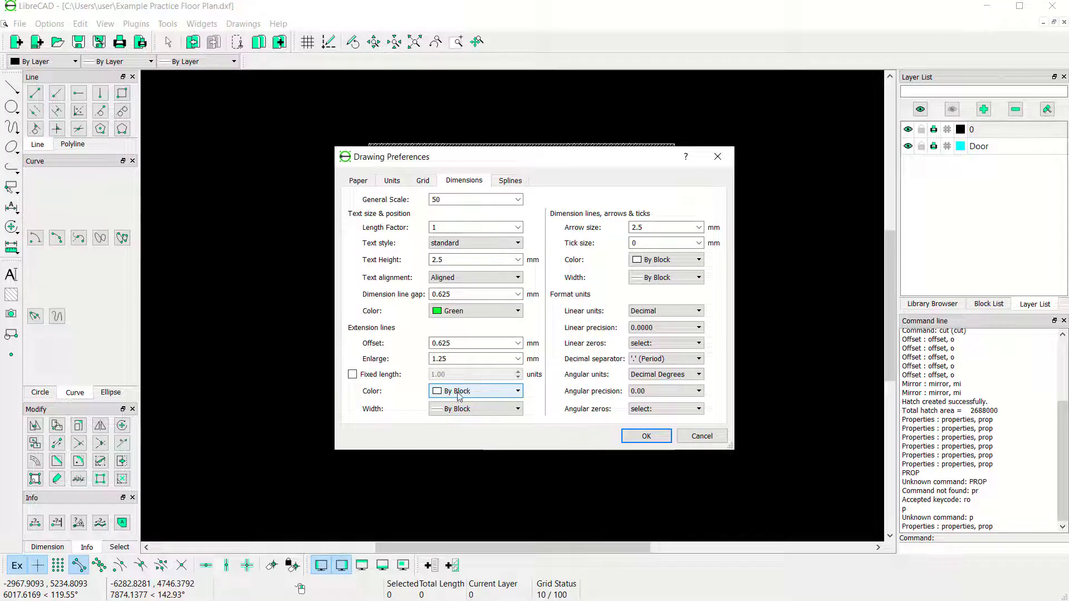
- Set the extension lines and the dimension lines and arrows to Red, and apply the drawing preferences
{"action": "left_click", "coordinate": [482, 393]}
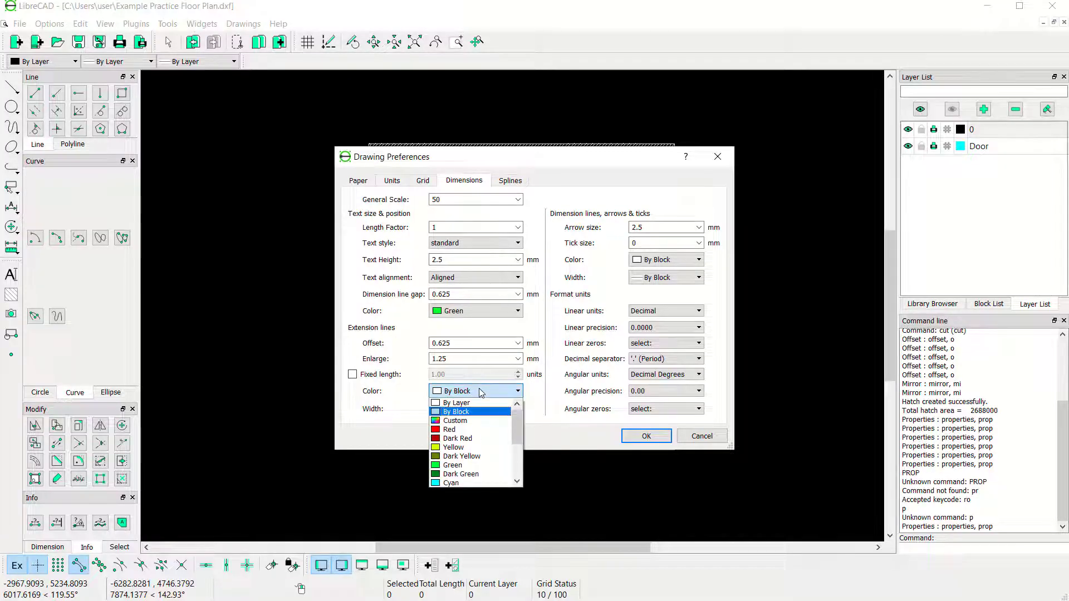
{"action": "left_click", "coordinate": [467, 440]}
{"action": "left_click", "coordinate": [663, 260]}
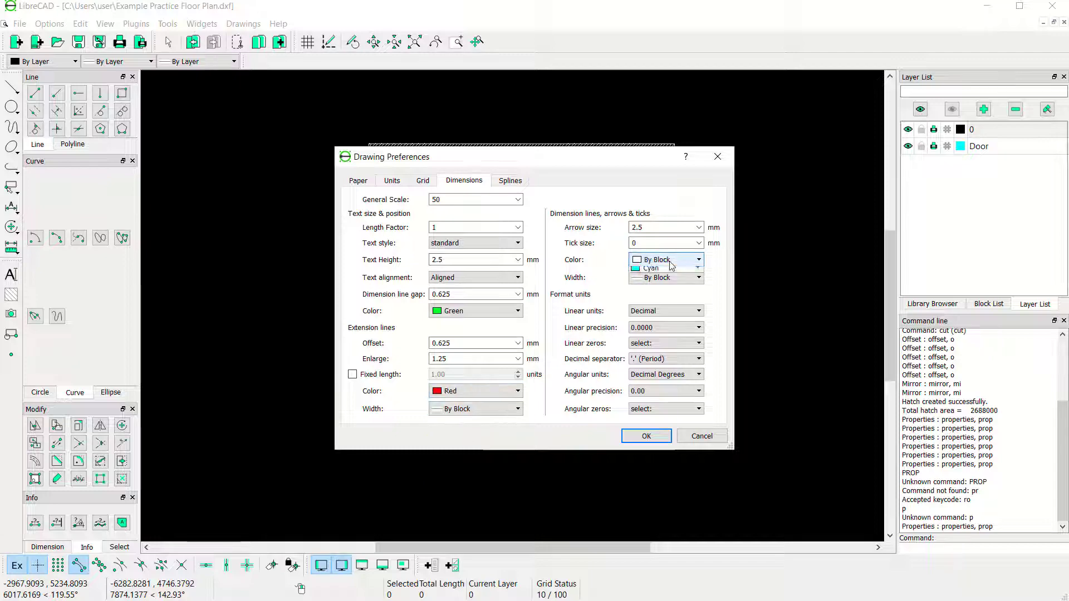
{"action": "left_click", "coordinate": [657, 300]}
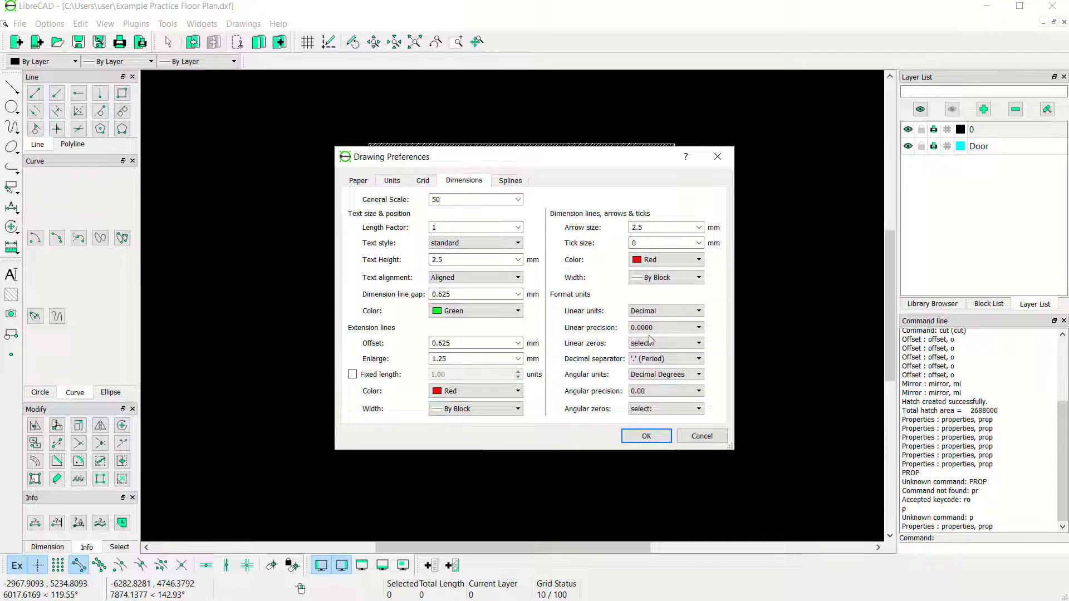
{"action": "left_click", "coordinate": [647, 436]}
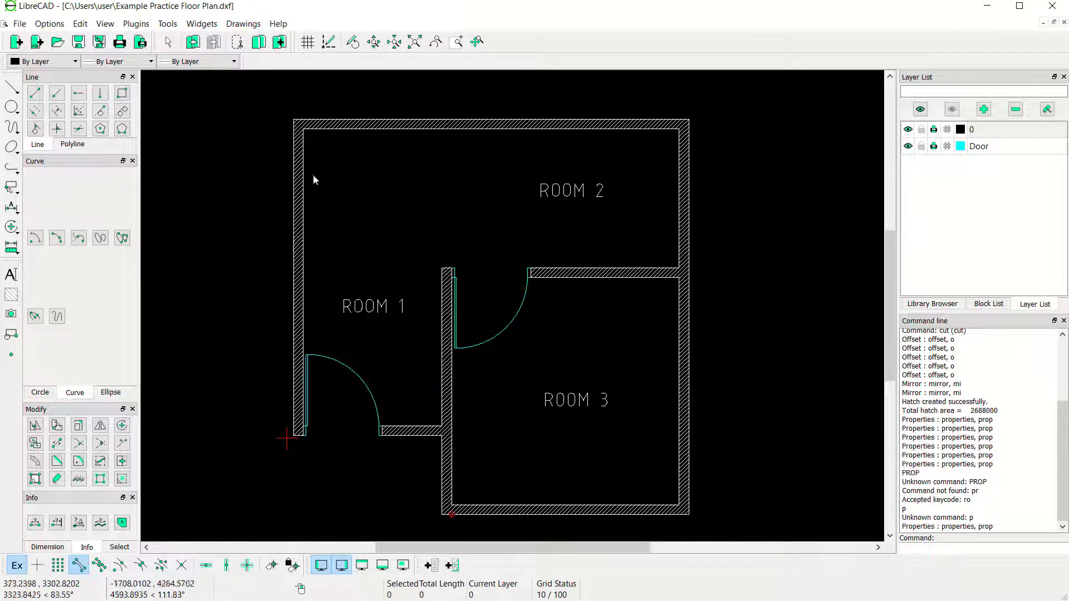
- Dimension the horizontal distance from ROOM 3's lower-left outer corner to the left outer wall, in line with ROOM 3's width dimension
{"action": "scroll", "coordinate": [469, 233], "scroll_direction": "down", "scroll_amount": 1}
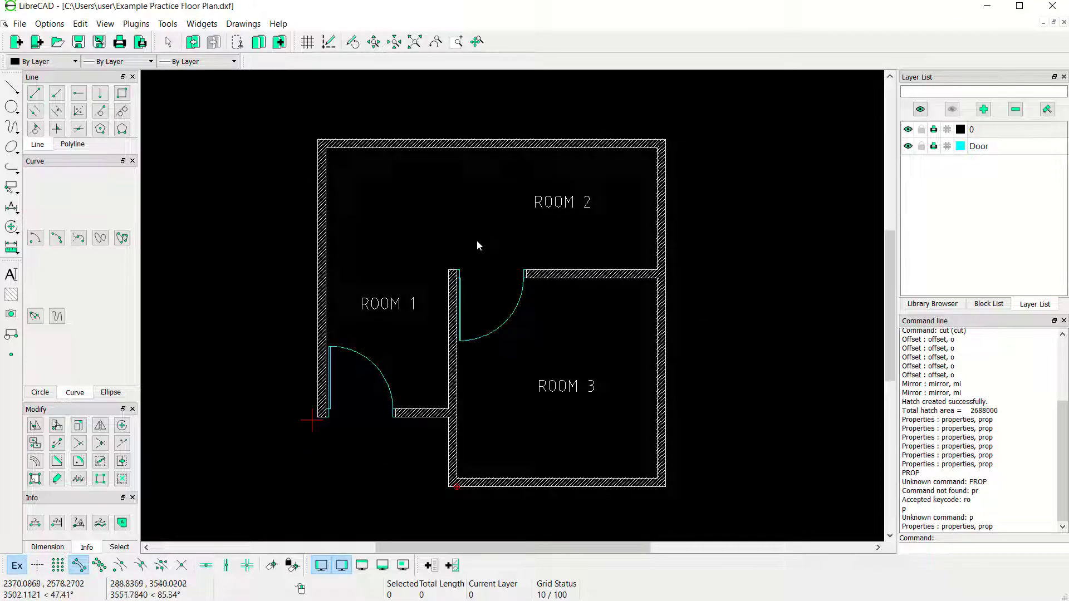
{"action": "scroll", "coordinate": [477, 240], "scroll_direction": "down", "scroll_amount": 1}
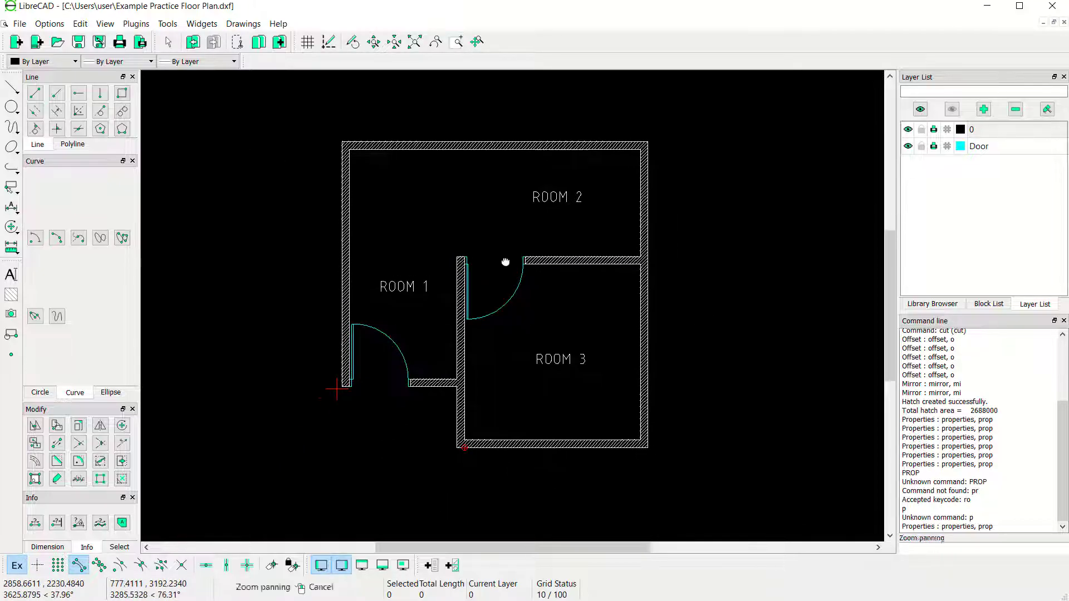
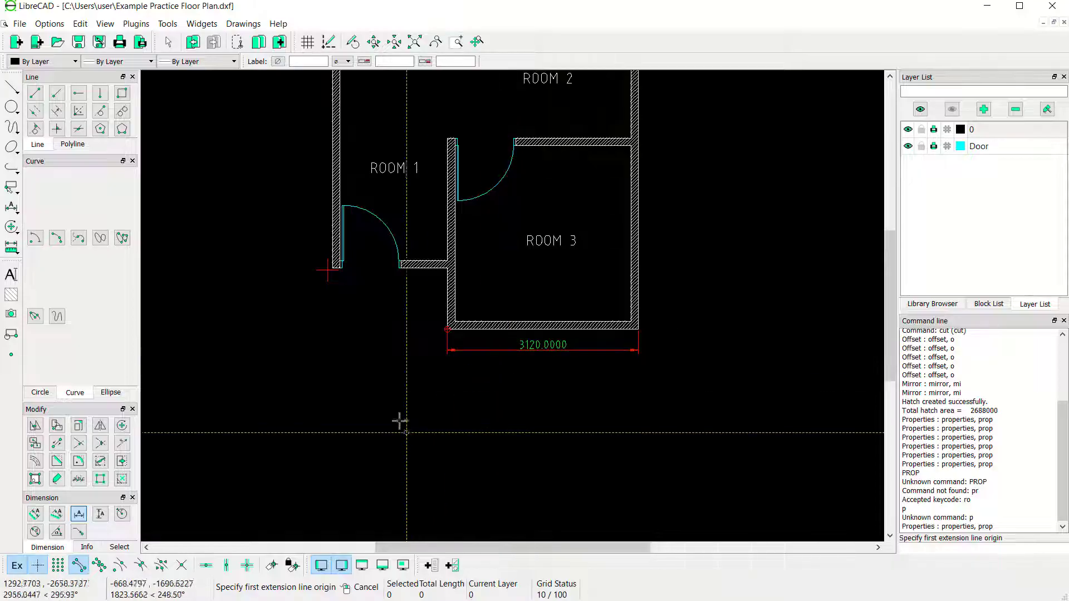
{"action": "middle_click_drag", "start_coordinate": [398, 420], "coordinate": [481, 438]}
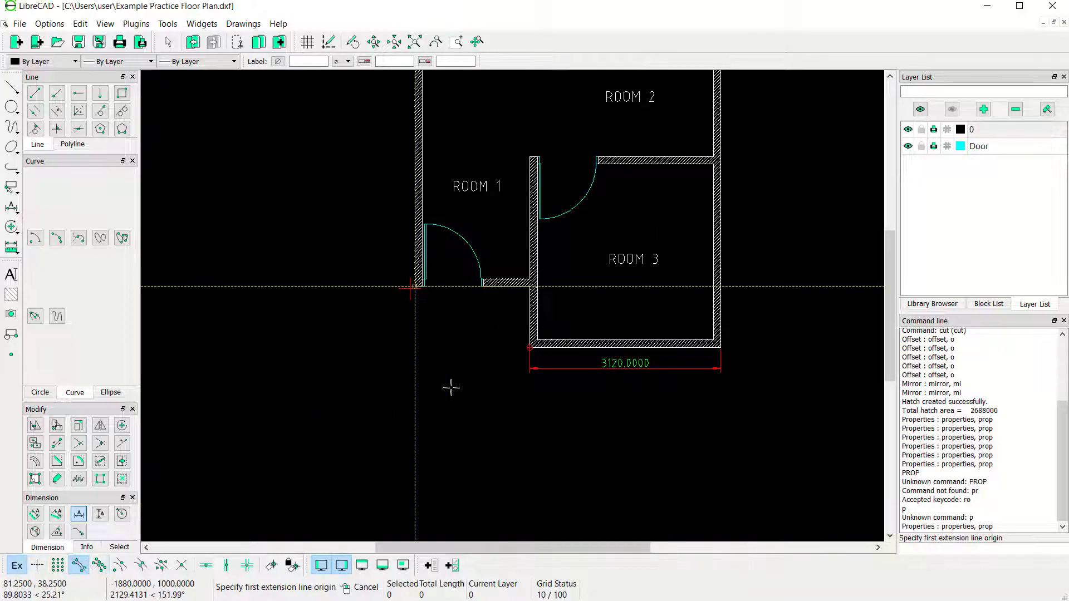
{"action": "left_click", "coordinate": [528, 360]}
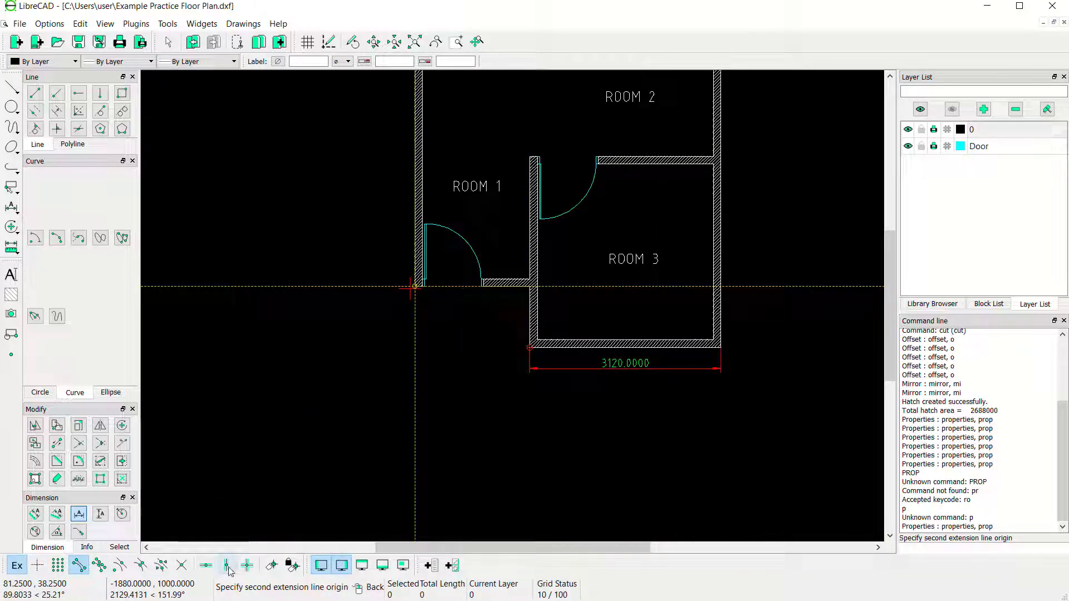
{"action": "left_click", "coordinate": [209, 570]}
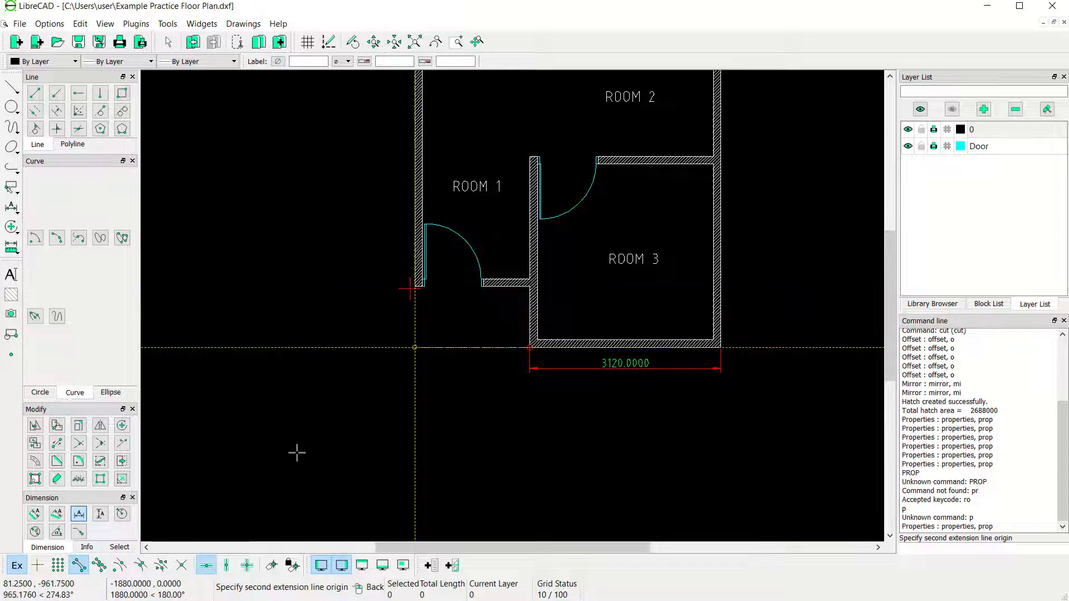
{"action": "left_click", "coordinate": [379, 285]}
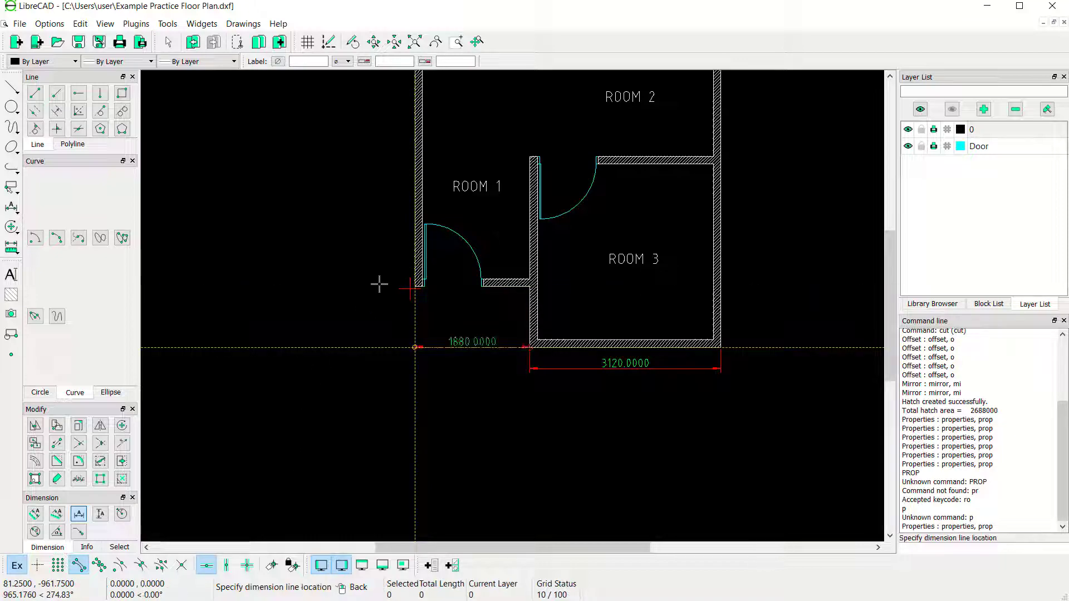
{"action": "left_click", "coordinate": [38, 565]}
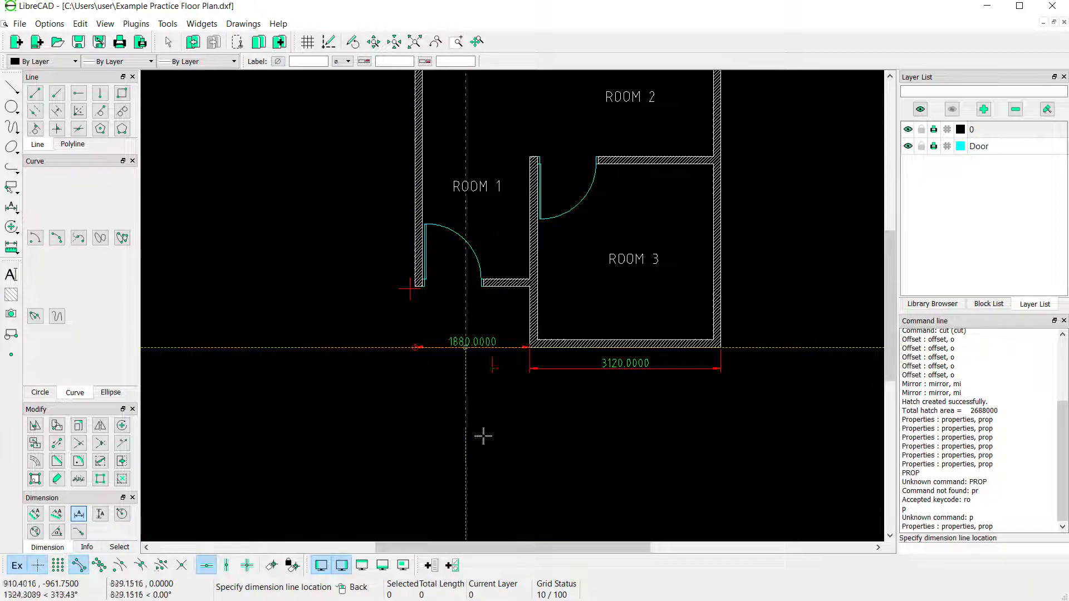
{"action": "left_click", "coordinate": [539, 368]}
- Dimension the overall horizontal width from ROOM 3's lower-right outer corner to the left outer wall, below the two partial dimensions
{"action": "scroll", "coordinate": [530, 468], "scroll_direction": "down", "scroll_amount": 1}
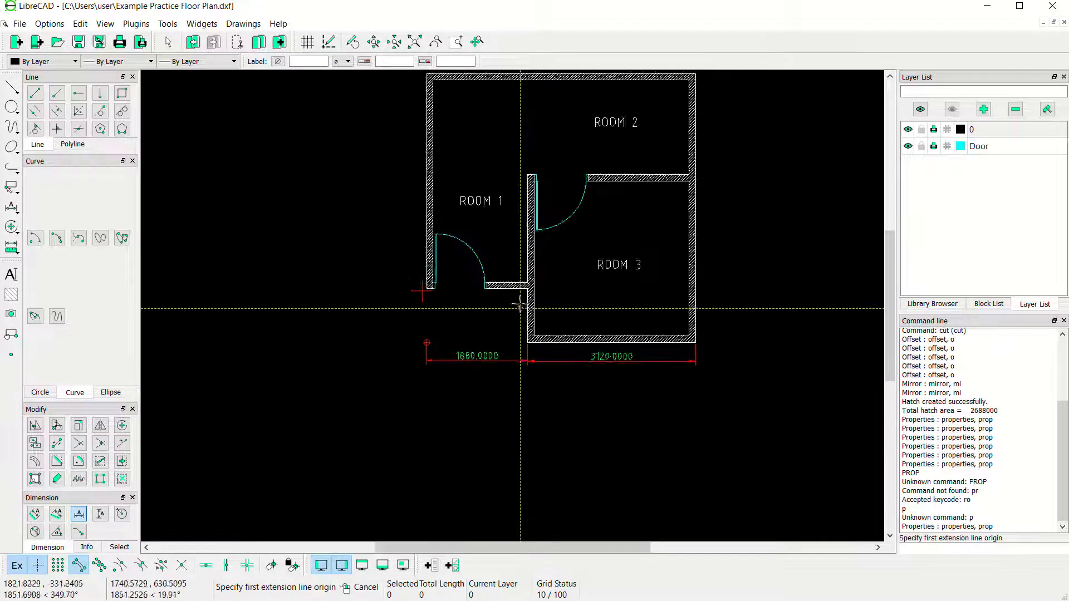
{"action": "middle_click_drag", "start_coordinate": [668, 262], "coordinate": [675, 321]}
{"action": "scroll", "coordinate": [662, 337], "scroll_direction": "up", "scroll_amount": 1}
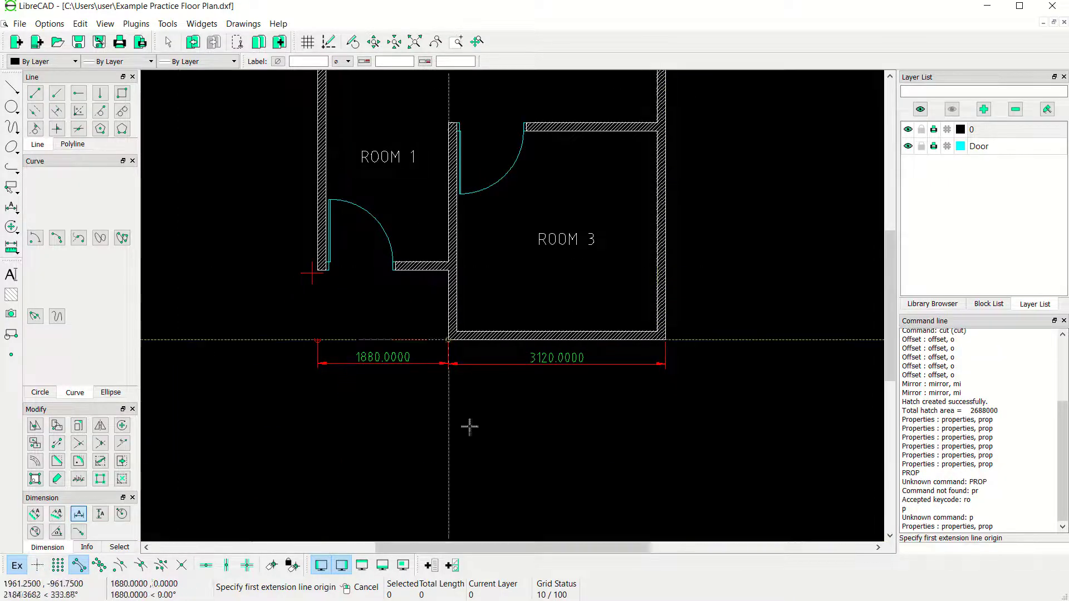
{"action": "left_click", "coordinate": [637, 379]}
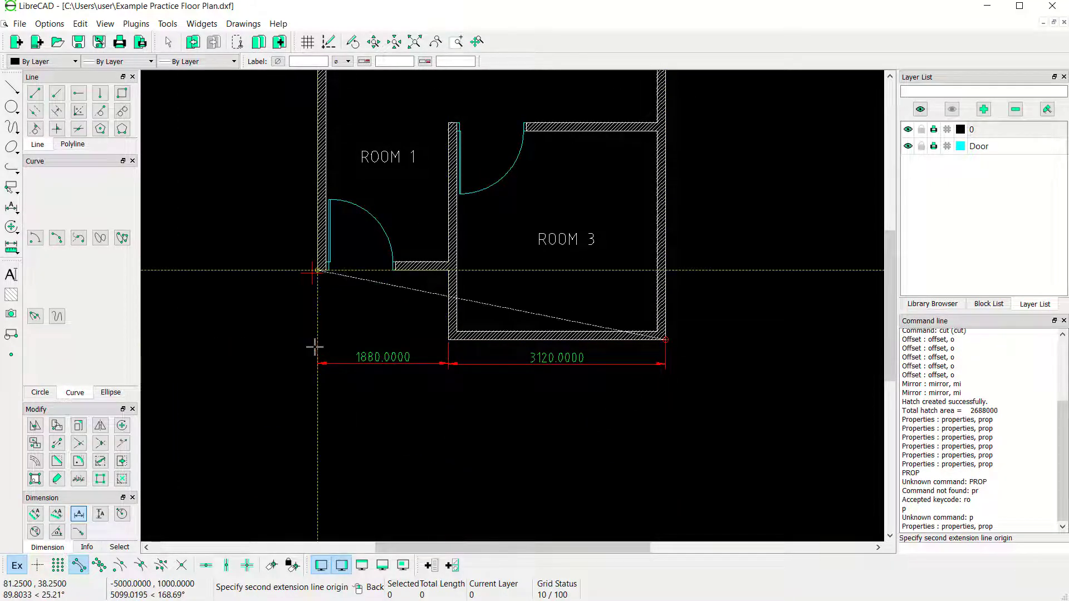
{"action": "left_click", "coordinate": [207, 567]}
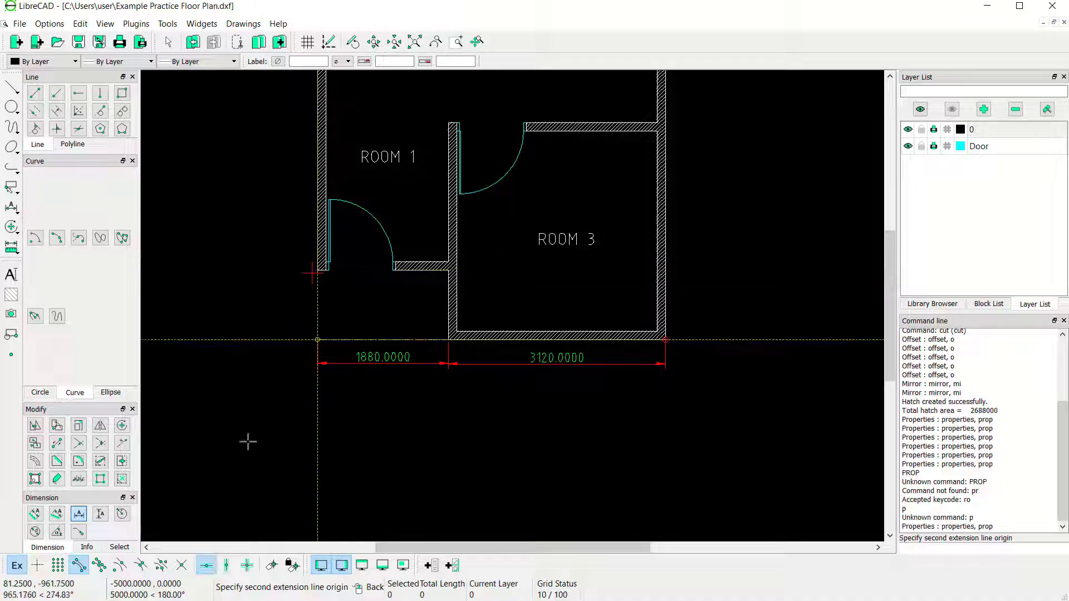
{"action": "left_click", "coordinate": [306, 274]}
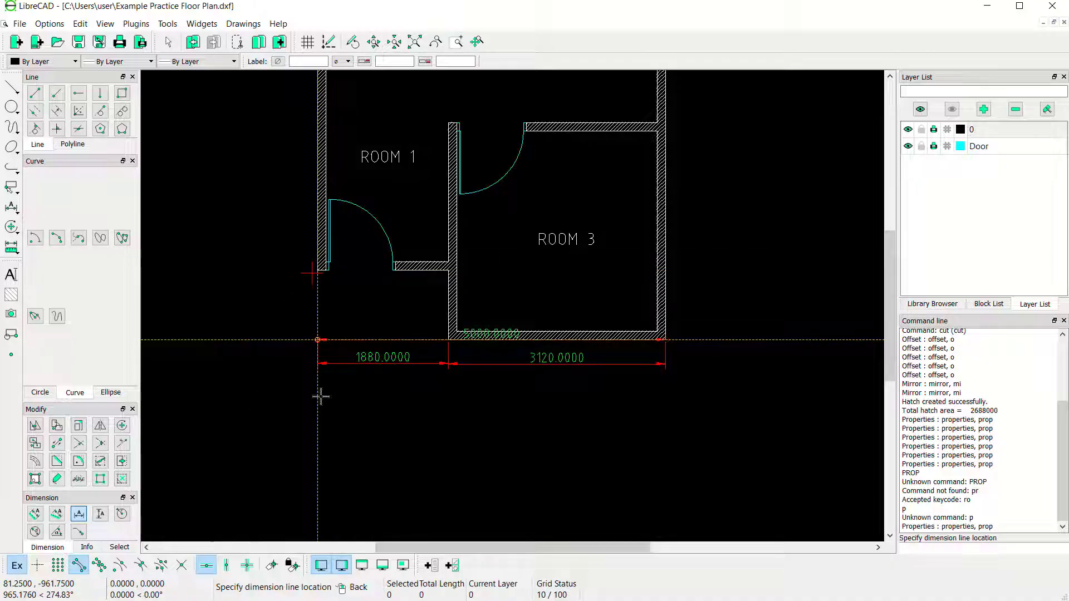
{"action": "left_click", "coordinate": [207, 566]}
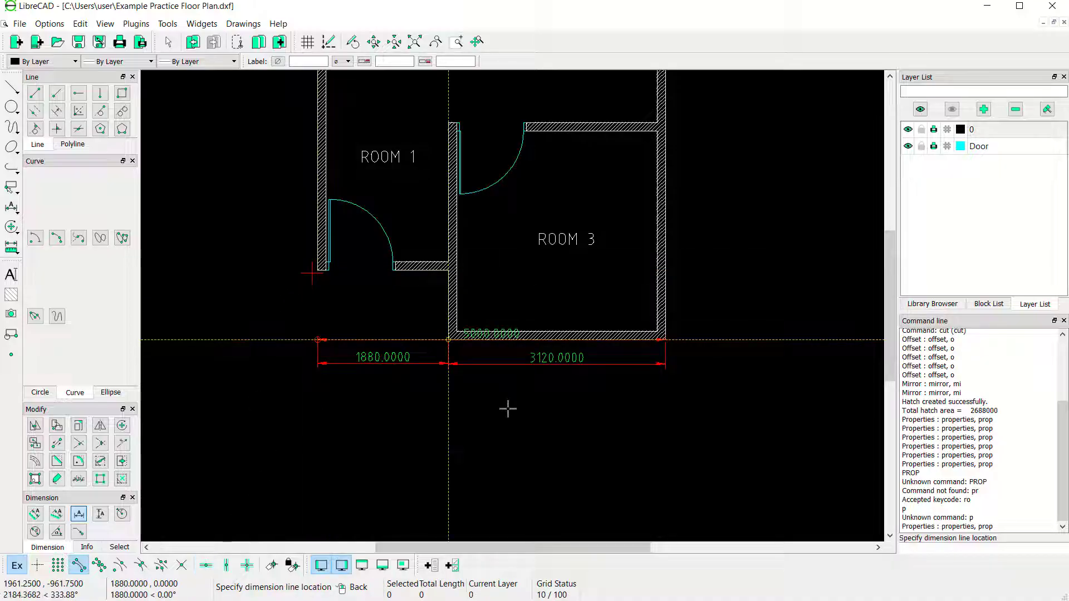
{"action": "left_click", "coordinate": [99, 566]}
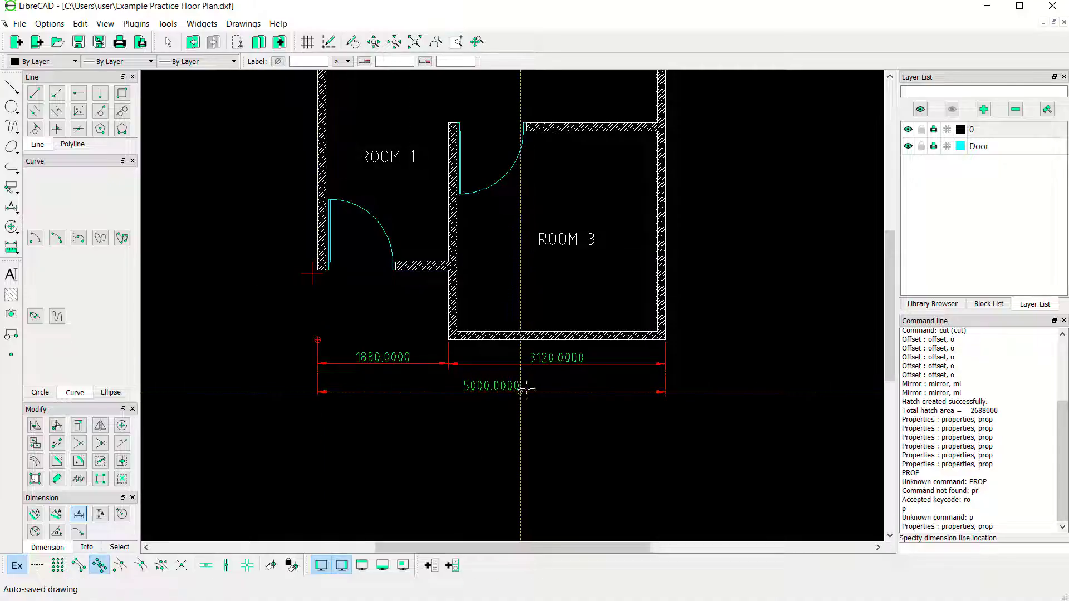
{"action": "left_click", "coordinate": [517, 387]}
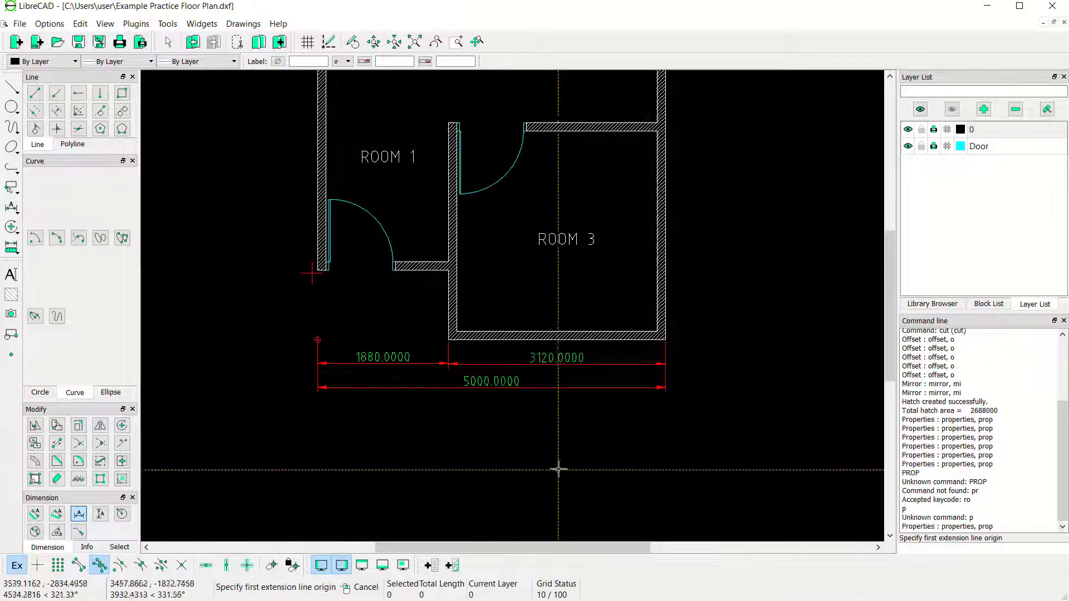
- Set the dimensions' linear precision to 0 in the current drawing preferences so lengths show no decimal places
{"action": "key", "text": "Escape"}
{"action": "scroll", "coordinate": [511, 346], "scroll_direction": "down", "scroll_amount": 1}
{"action": "scroll", "coordinate": [499, 389], "scroll_direction": "up", "scroll_amount": 2}
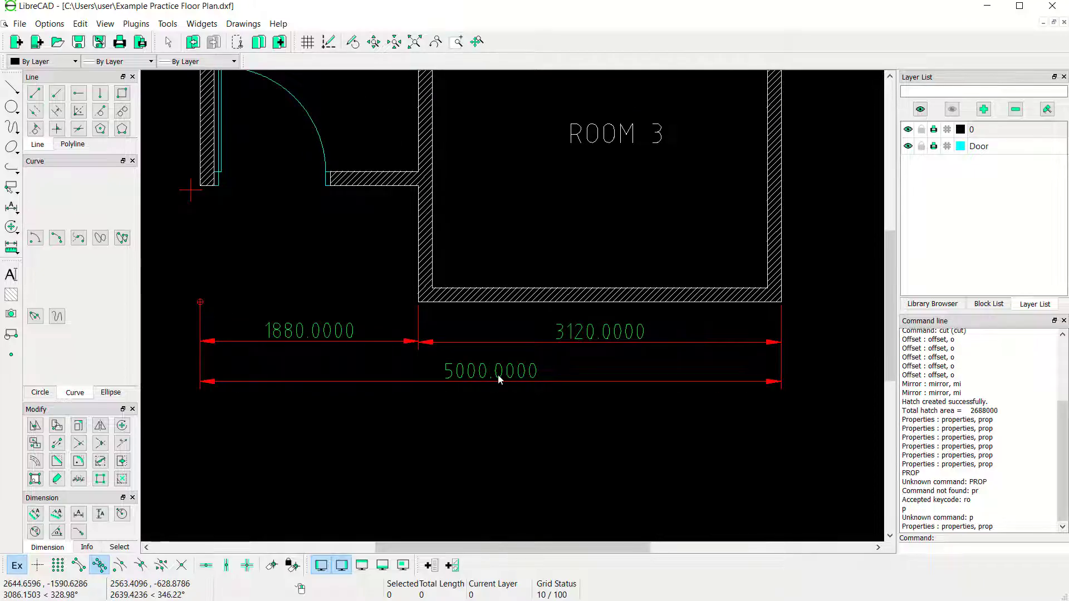
{"action": "scroll", "coordinate": [498, 380], "scroll_direction": "down", "scroll_amount": 1}
{"action": "left_click", "coordinate": [49, 23]}
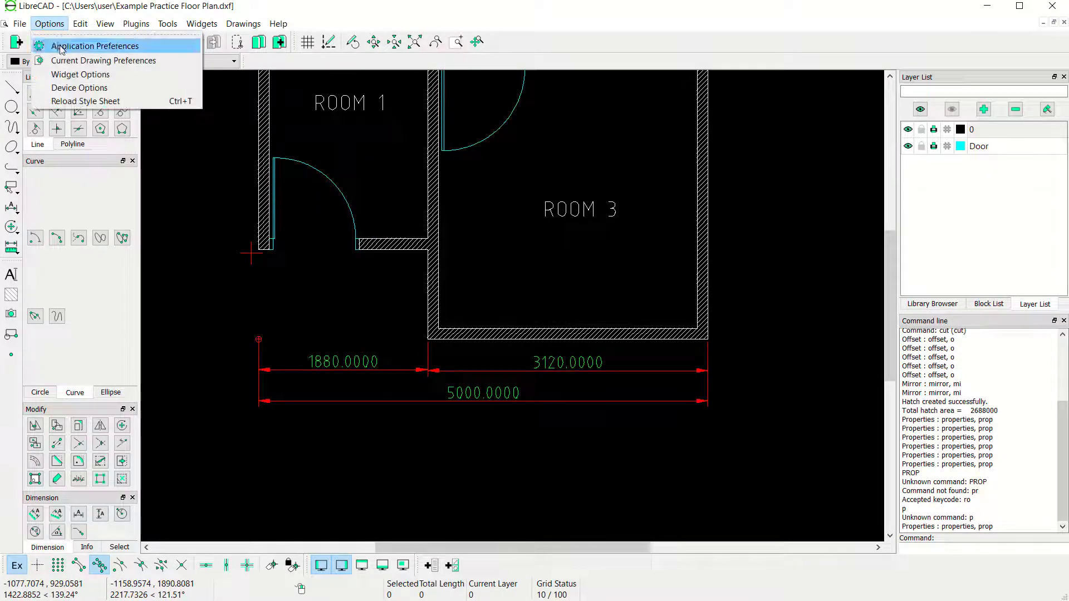
{"action": "left_click", "coordinate": [64, 61]}
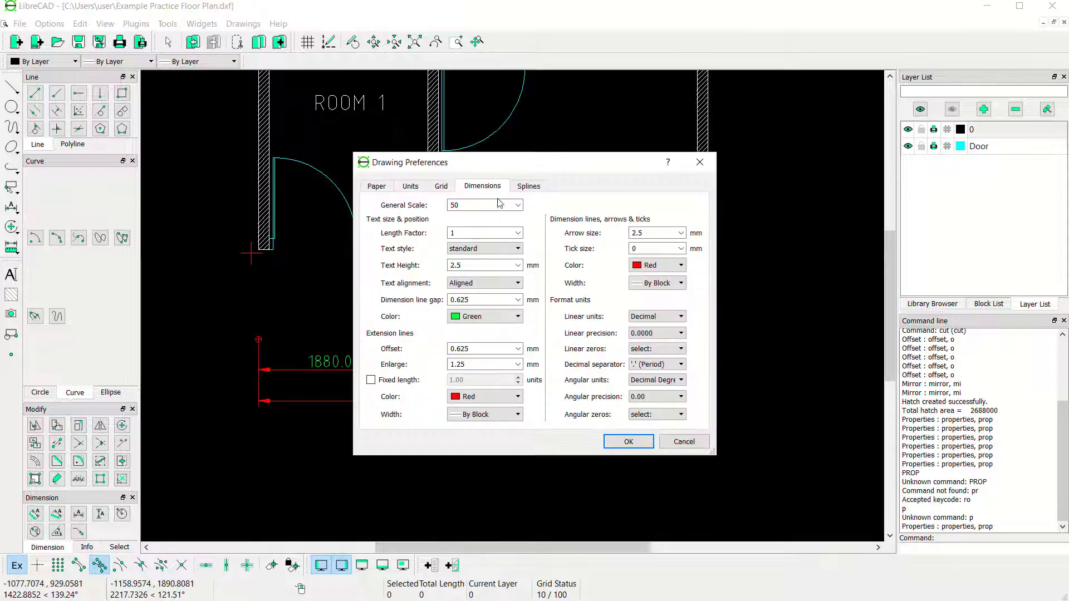
{"action": "left_click", "coordinate": [647, 337]}
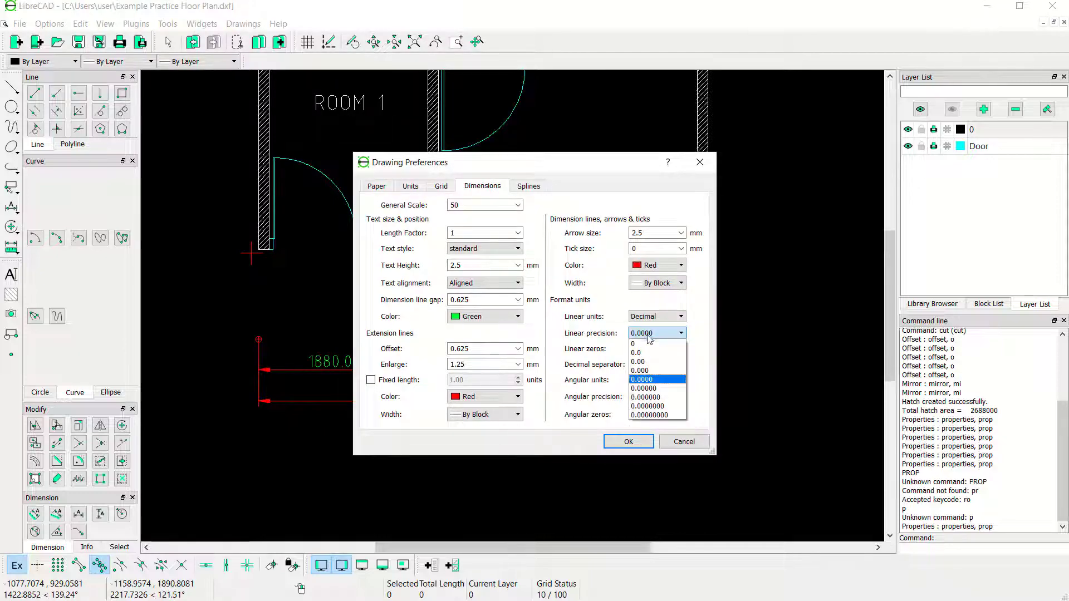
{"action": "left_click", "coordinate": [648, 342]}
{"action": "left_click", "coordinate": [652, 333]}
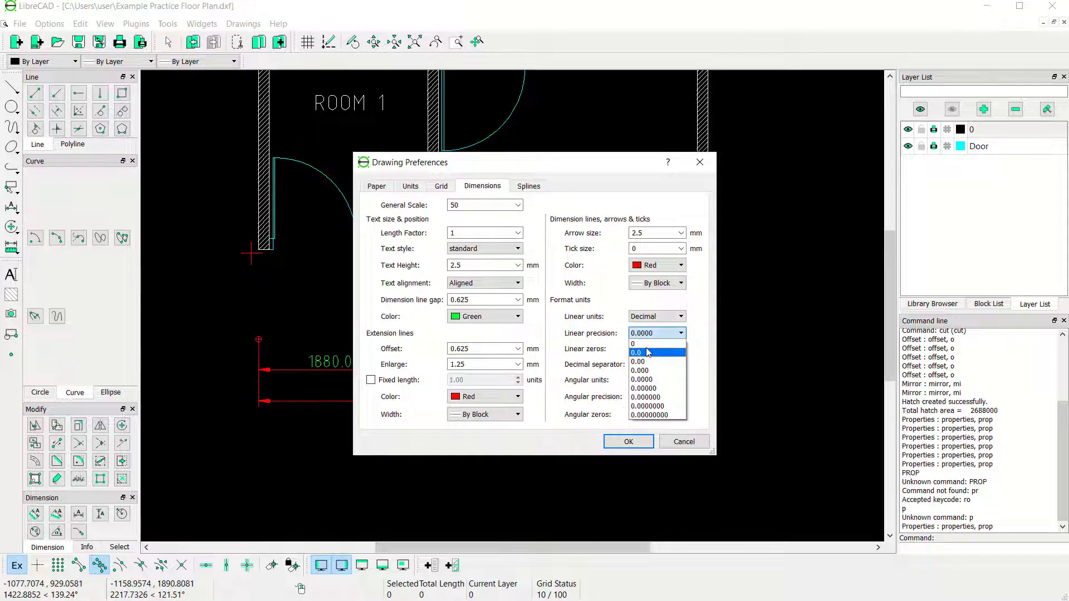
{"action": "left_click", "coordinate": [646, 344]}
{"action": "left_click", "coordinate": [628, 441]}
{"action": "scroll", "coordinate": [576, 438], "scroll_direction": "down", "scroll_amount": 2}
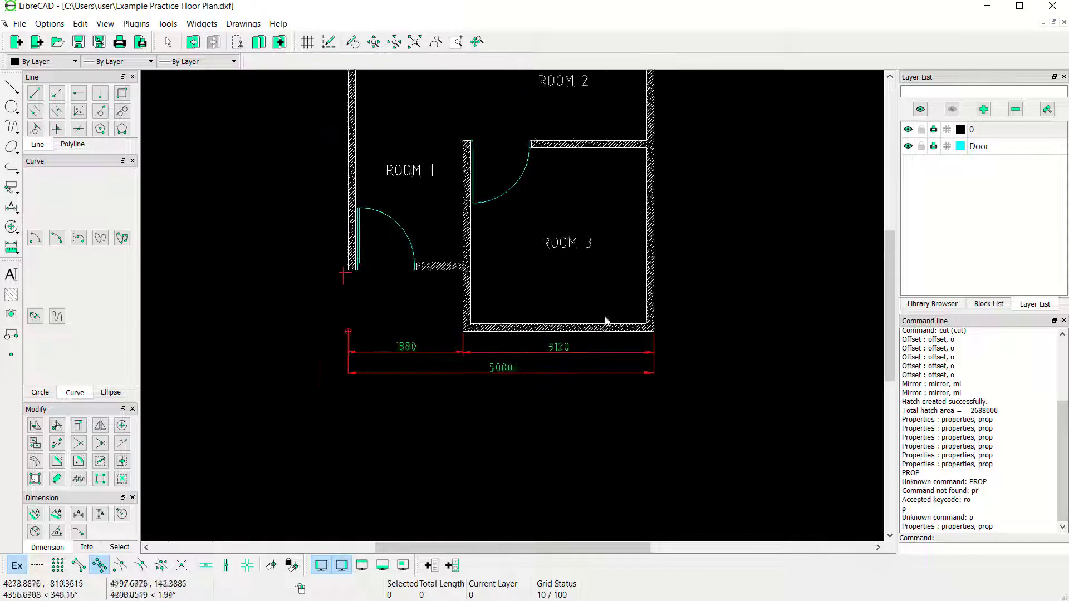
- Dimension ROOM 3's vertical height from its lower-right outer corner to its upper wall's top edge, just outside the right wall
{"action": "middle_click_drag", "start_coordinate": [666, 233], "coordinate": [603, 324]}
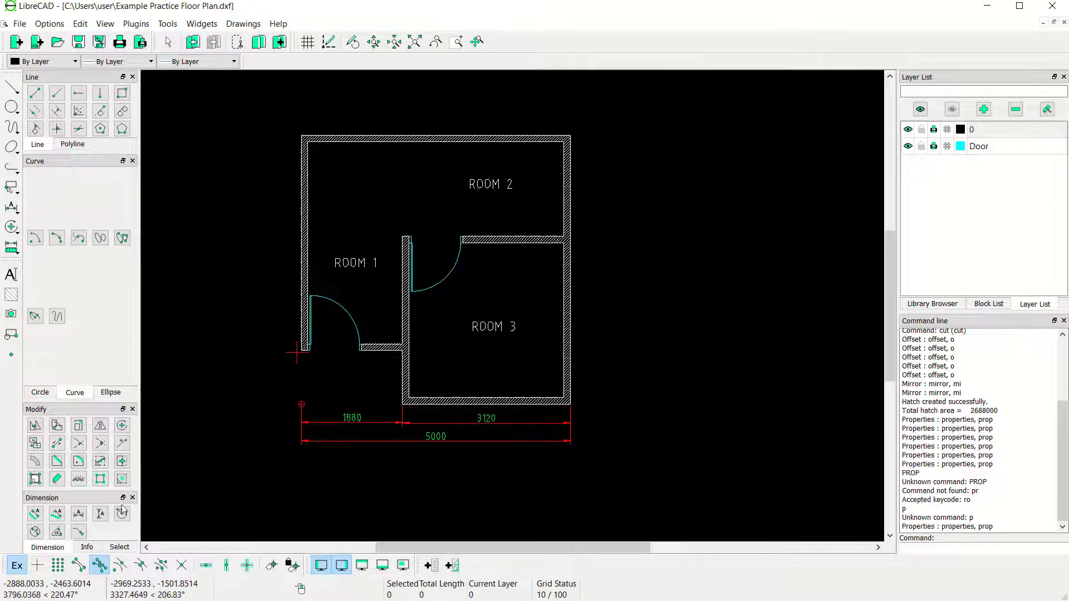
{"action": "left_click", "coordinate": [101, 515]}
{"action": "scroll", "coordinate": [618, 417], "scroll_direction": "up", "scroll_amount": 2}
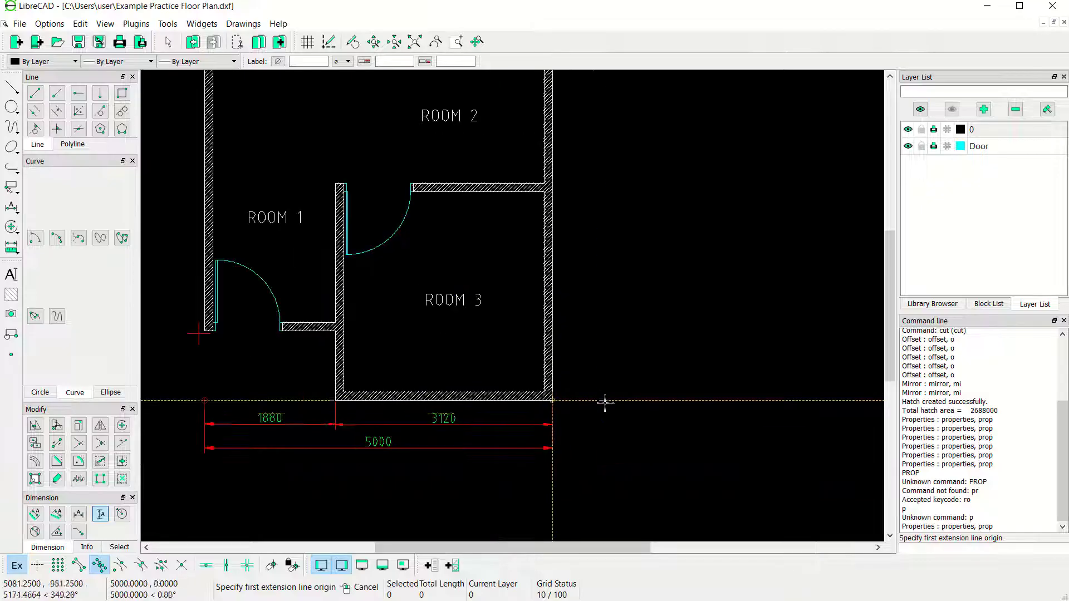
{"action": "left_click", "coordinate": [79, 566]}
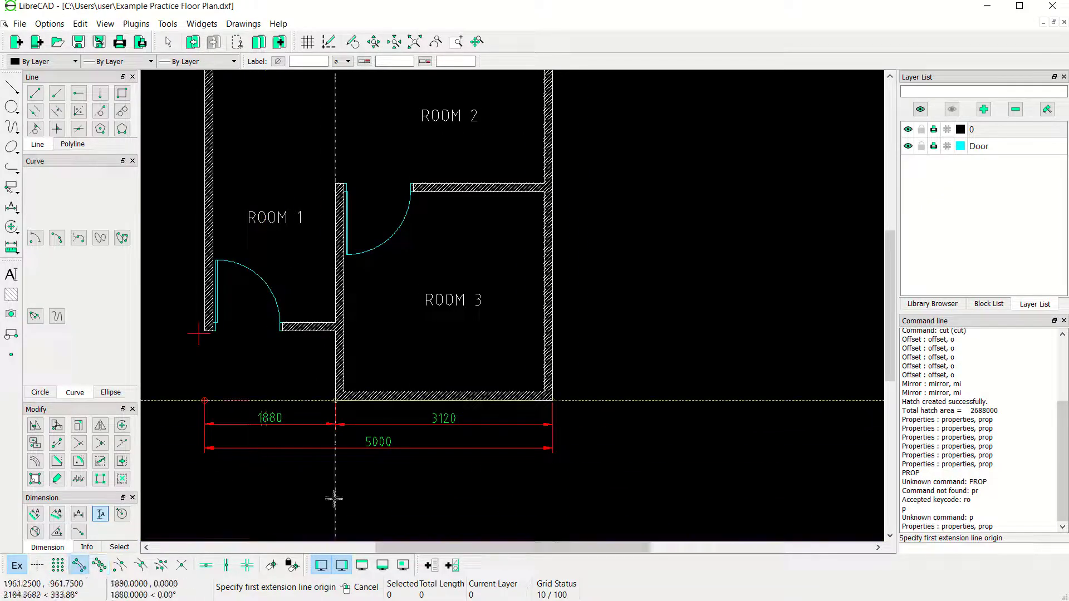
{"action": "left_click", "coordinate": [588, 404]}
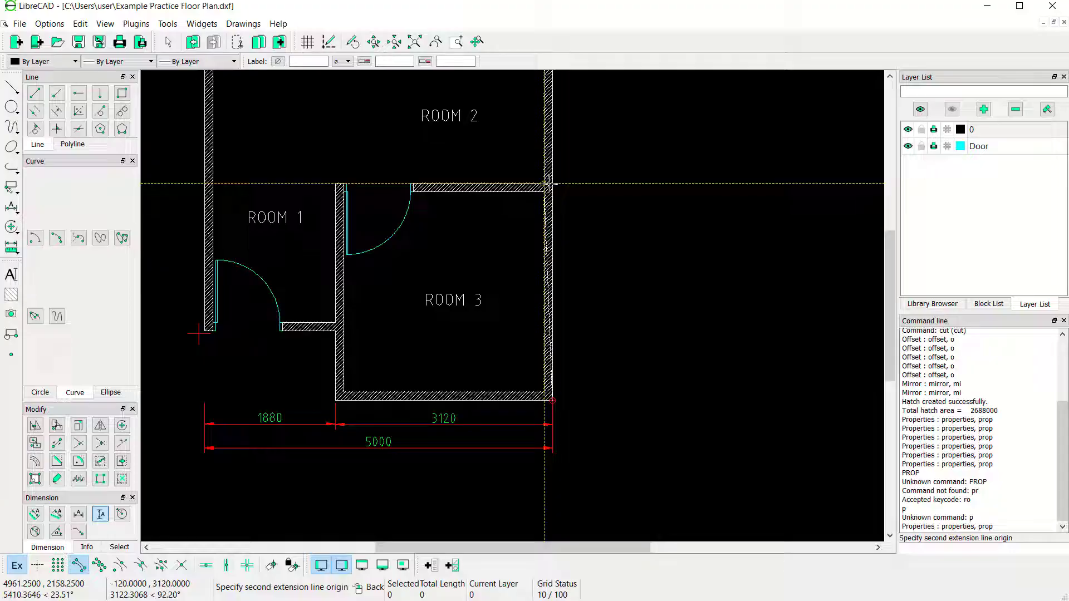
{"action": "left_click", "coordinate": [546, 184]}
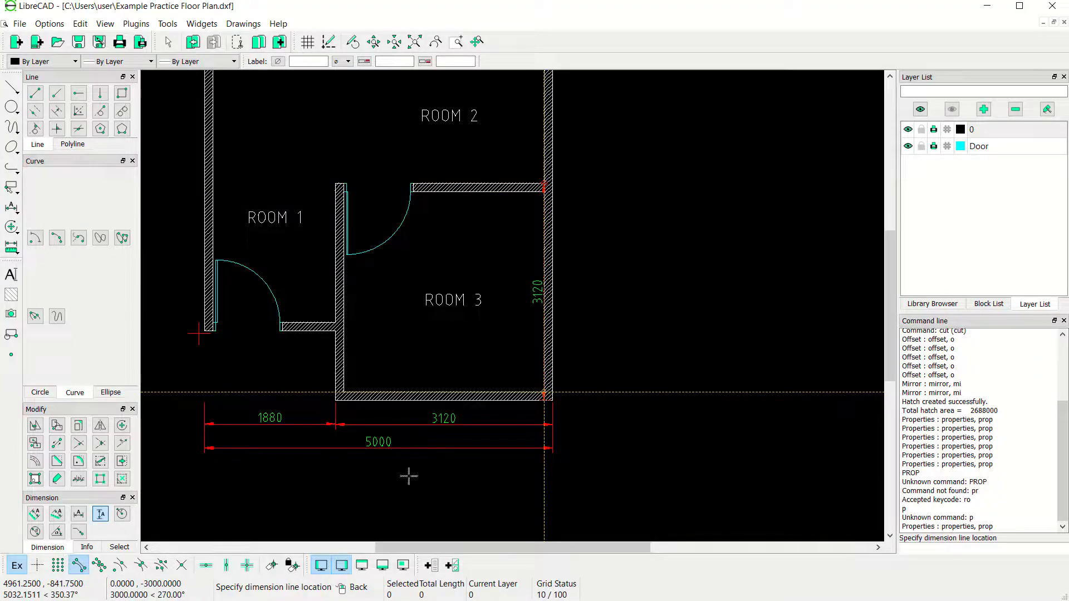
{"action": "left_click", "coordinate": [573, 296]}
{"action": "scroll", "coordinate": [593, 267], "scroll_direction": "up", "scroll_amount": 4}
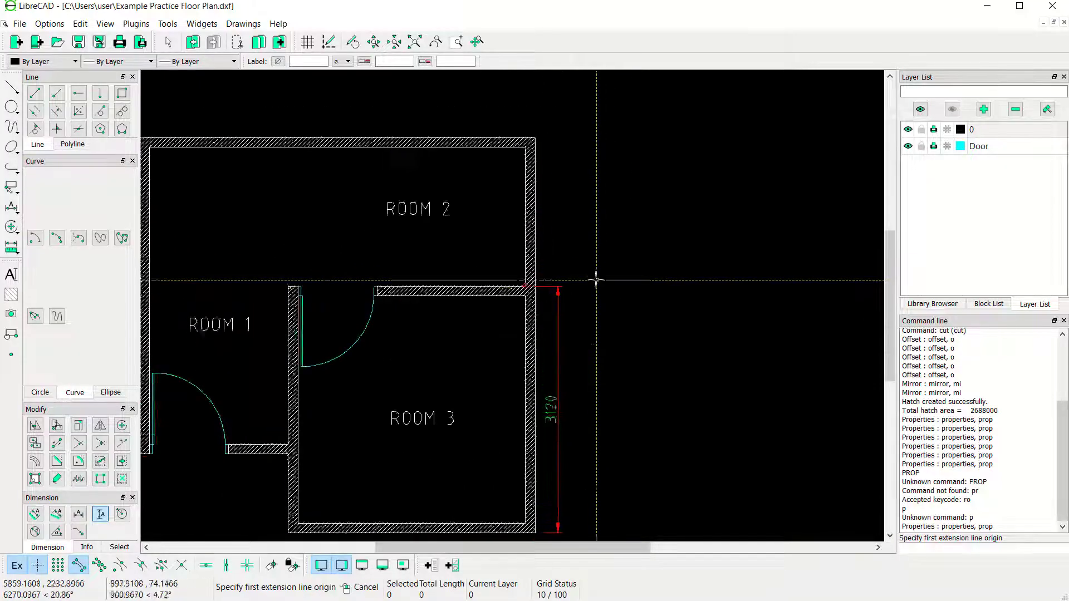
- Move the upper extension line origin of ROOM 3's height dimension to the right wall's outer face
{"action": "right_click", "coordinate": [533, 307]}
{"action": "scroll", "coordinate": [501, 273], "scroll_direction": "up", "scroll_amount": 2}
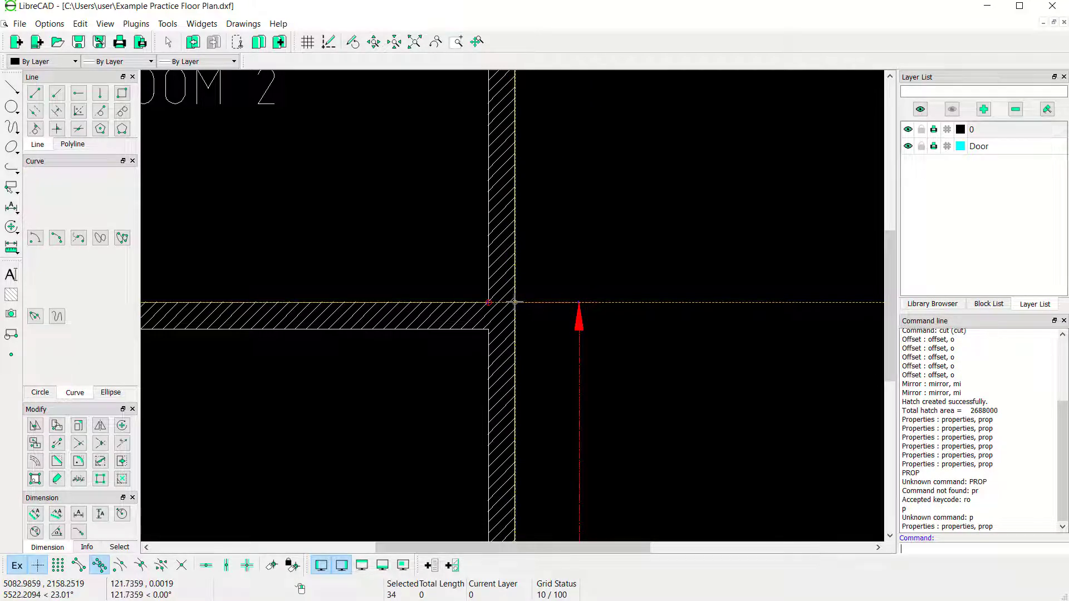
{"action": "scroll", "coordinate": [634, 337], "scroll_direction": "down", "scroll_amount": 5}
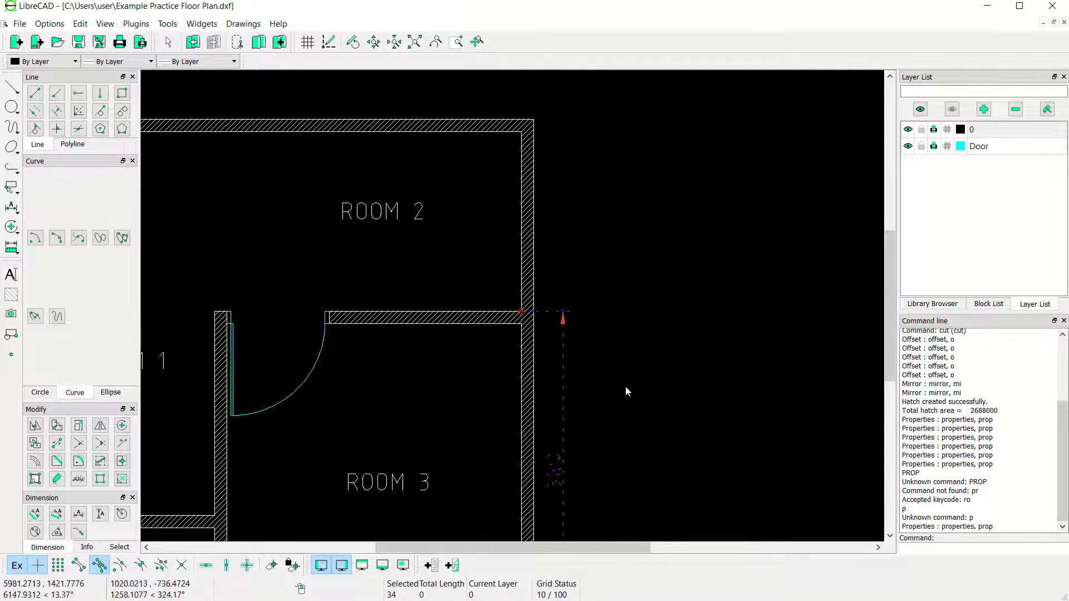
{"action": "left_click", "coordinate": [628, 417]}
{"action": "left_click", "coordinate": [625, 406]}
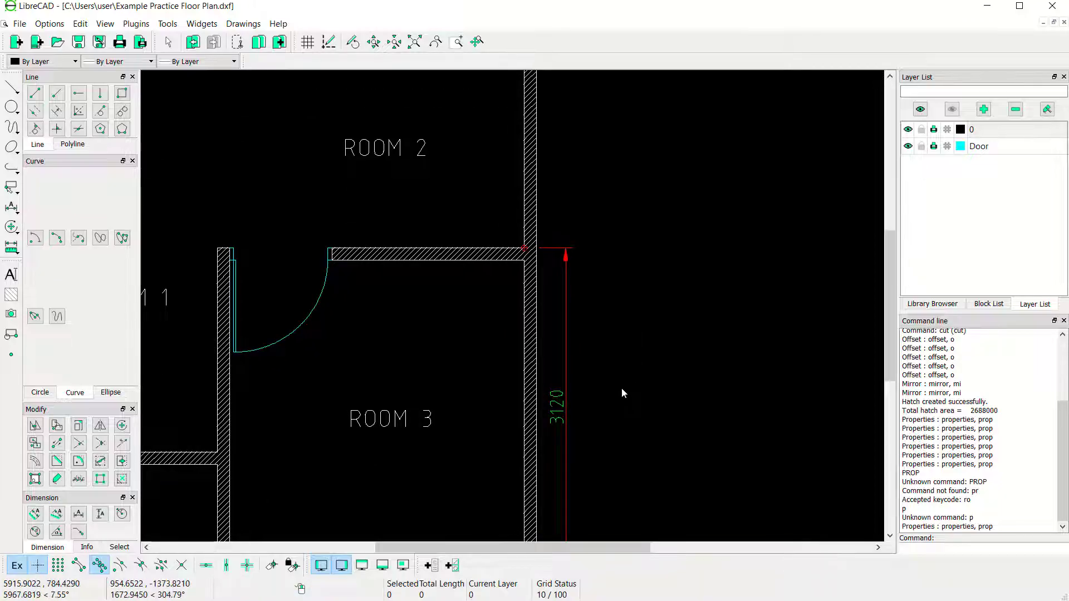
{"action": "scroll", "coordinate": [622, 388], "scroll_direction": "down", "scroll_amount": 3}
{"action": "key", "text": "Escape"}
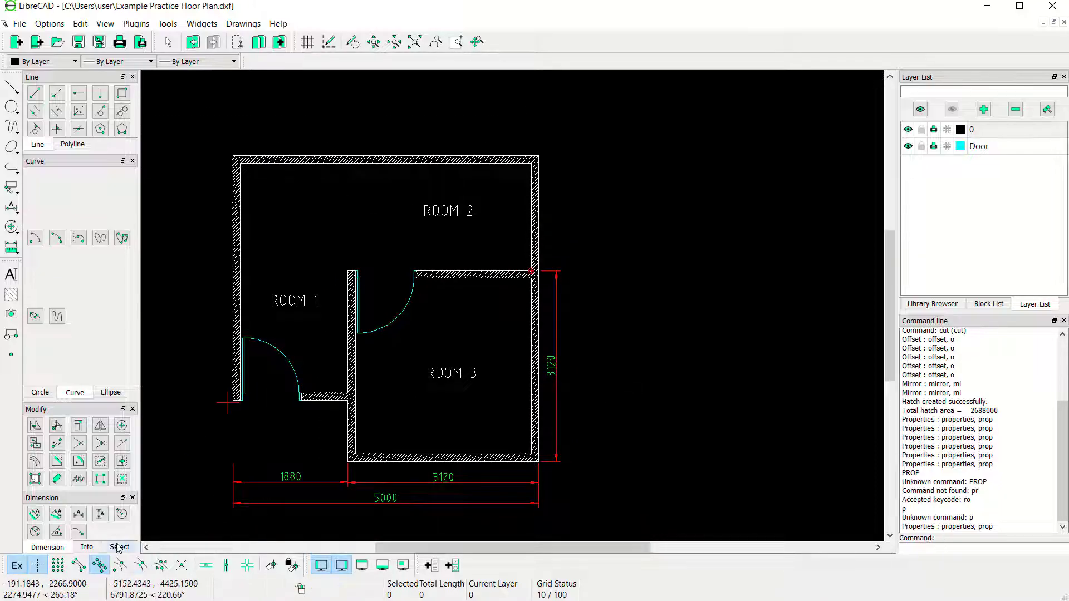
- Dimension the vertical distance from the plan's upper-right outer corner to the top of ROOM 3's upper wall, in line with ROOM 3's height dimension
{"action": "left_click", "coordinate": [100, 514]}
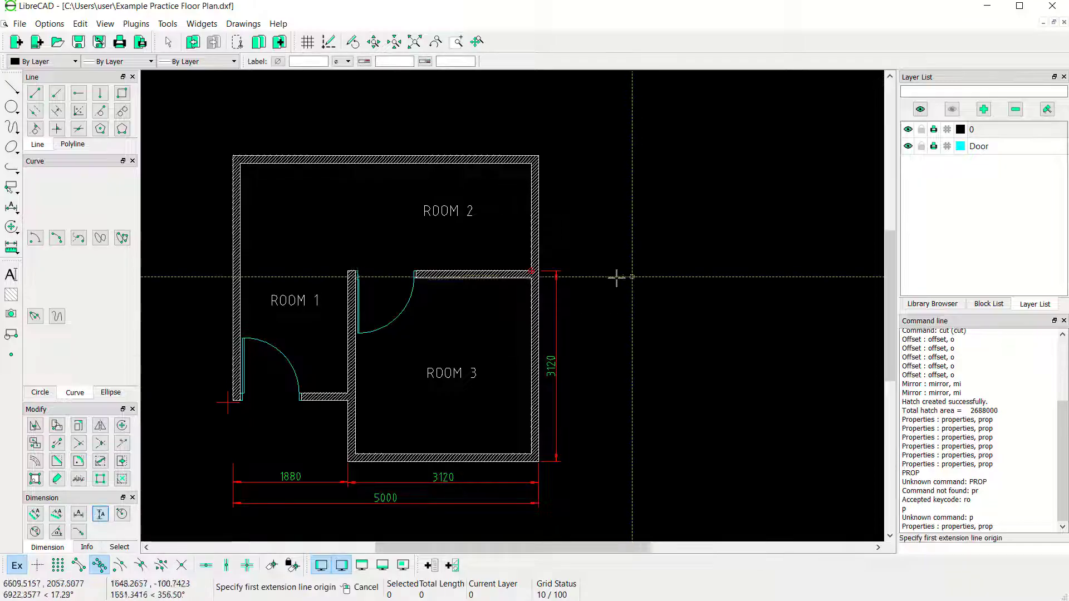
{"action": "left_click", "coordinate": [540, 153]}
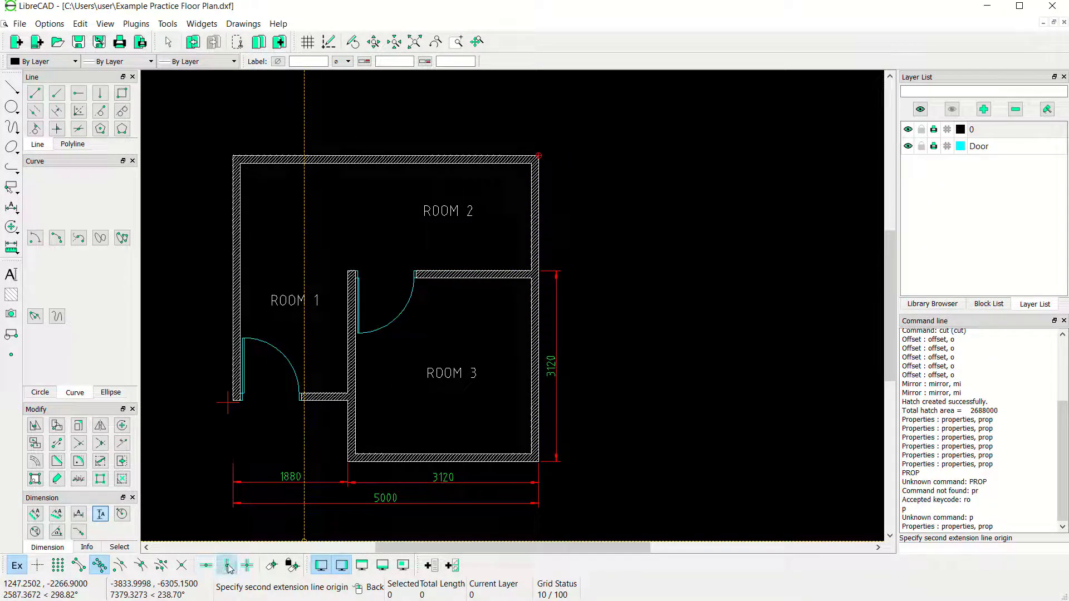
{"action": "left_click", "coordinate": [78, 567]}
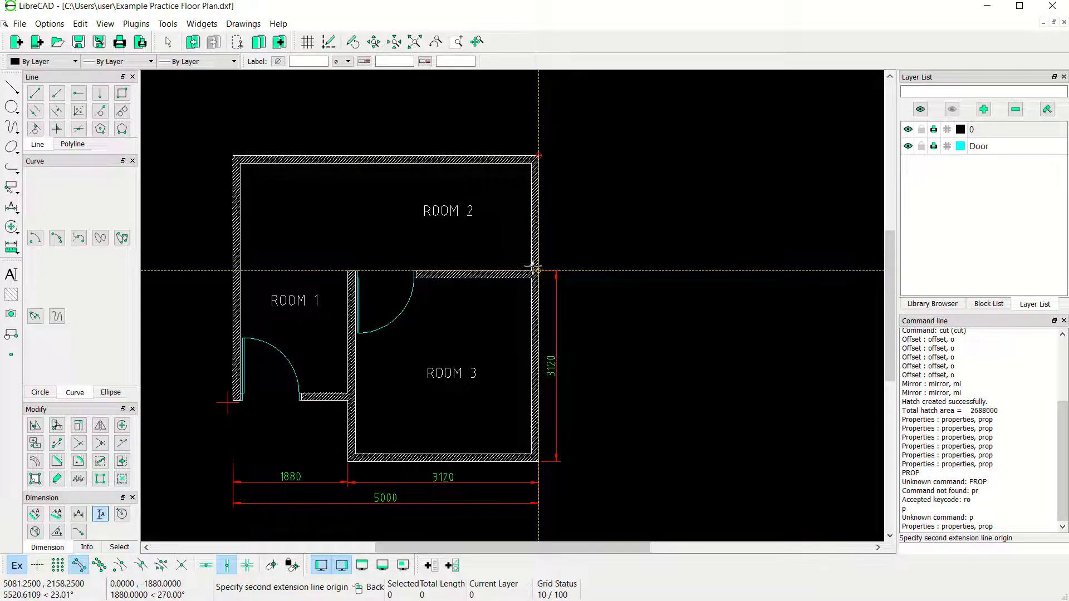
{"action": "left_click", "coordinate": [536, 268]}
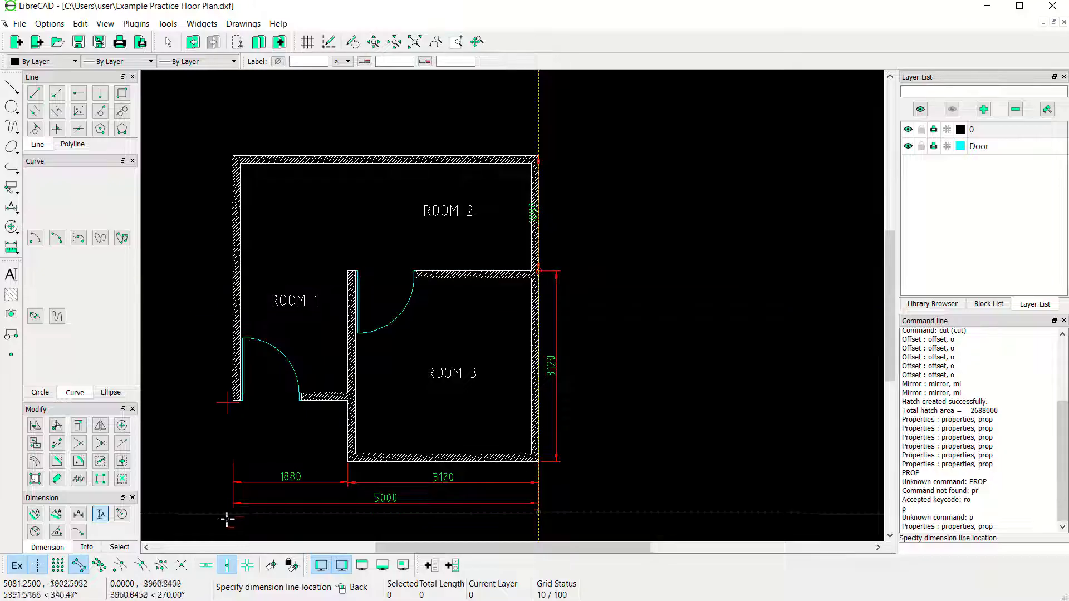
{"action": "left_click", "coordinate": [555, 273]}
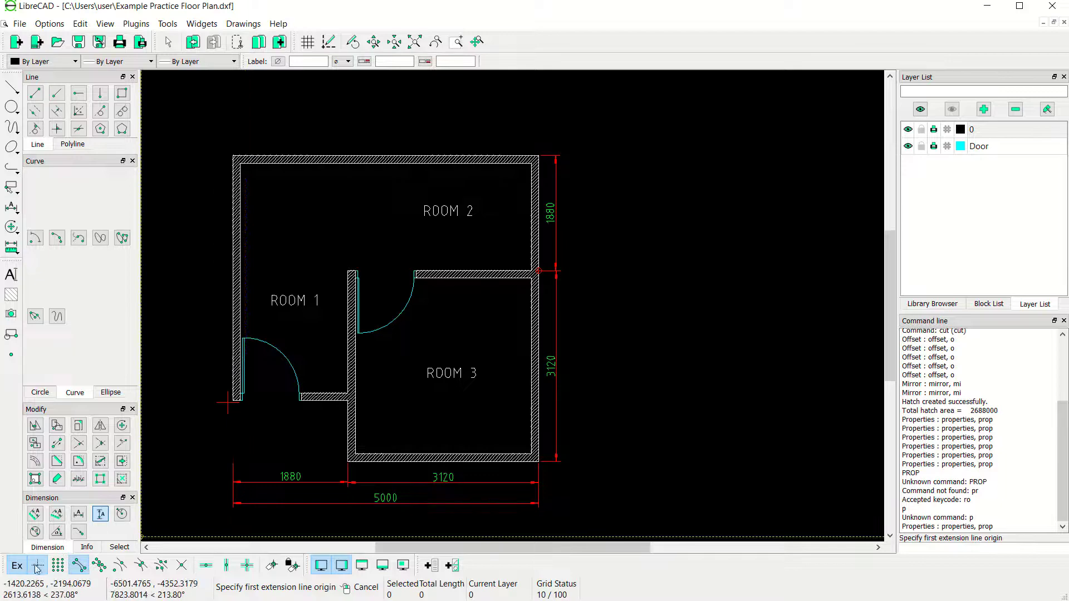
- Dimension the overall vertical height from the upper-right to the lower-right outer corner, outside the two partial vertical dimensions
{"action": "left_click", "coordinate": [578, 138]}
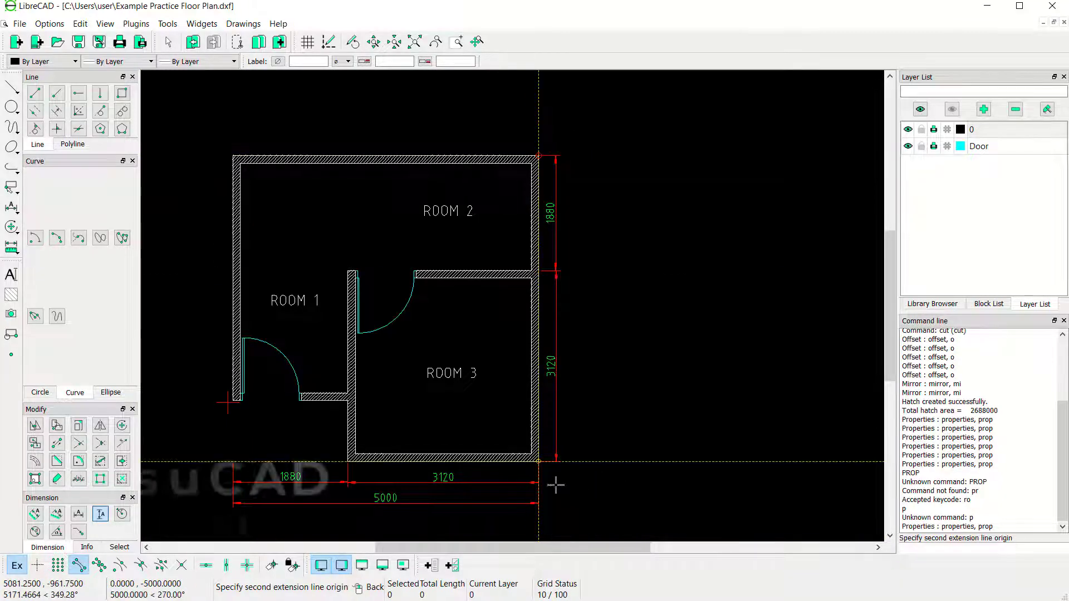
{"action": "left_click", "coordinate": [536, 463]}
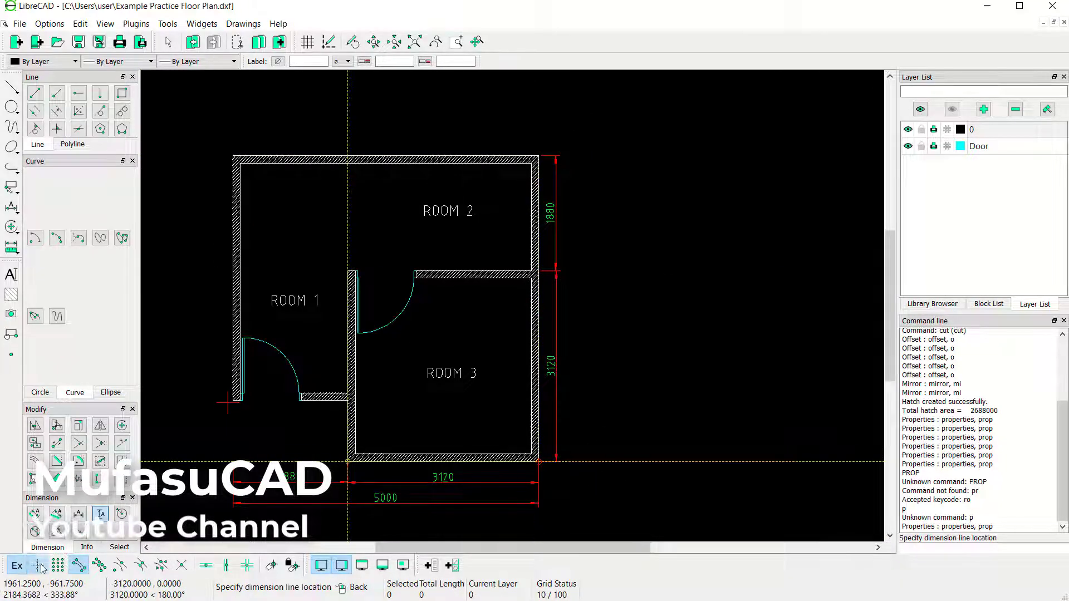
{"action": "left_click", "coordinate": [577, 358]}
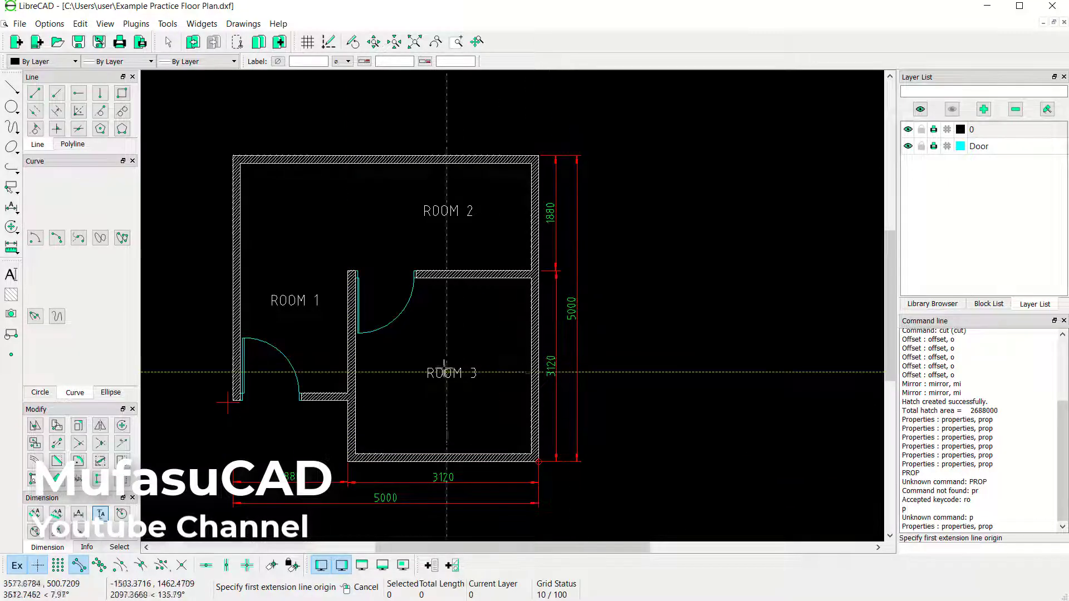
- Dimension the overall horizontal width between the upper-right and upper-left outer corners, just above the top wall
{"action": "middle_click_drag", "start_coordinate": [444, 372], "coordinate": [516, 372]}
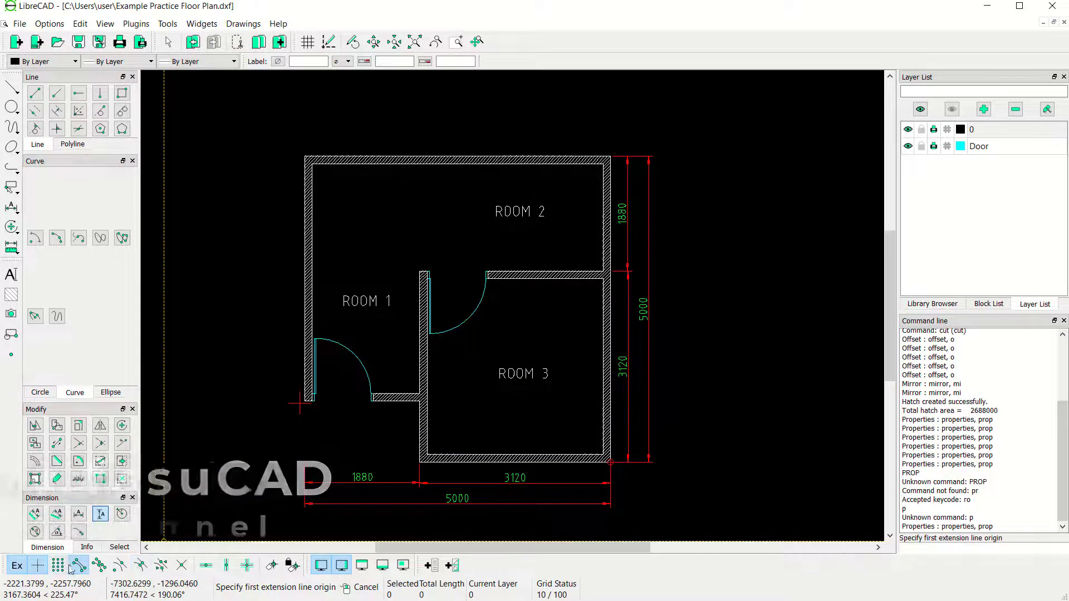
{"action": "middle_click_drag", "start_coordinate": [338, 192], "coordinate": [351, 219]}
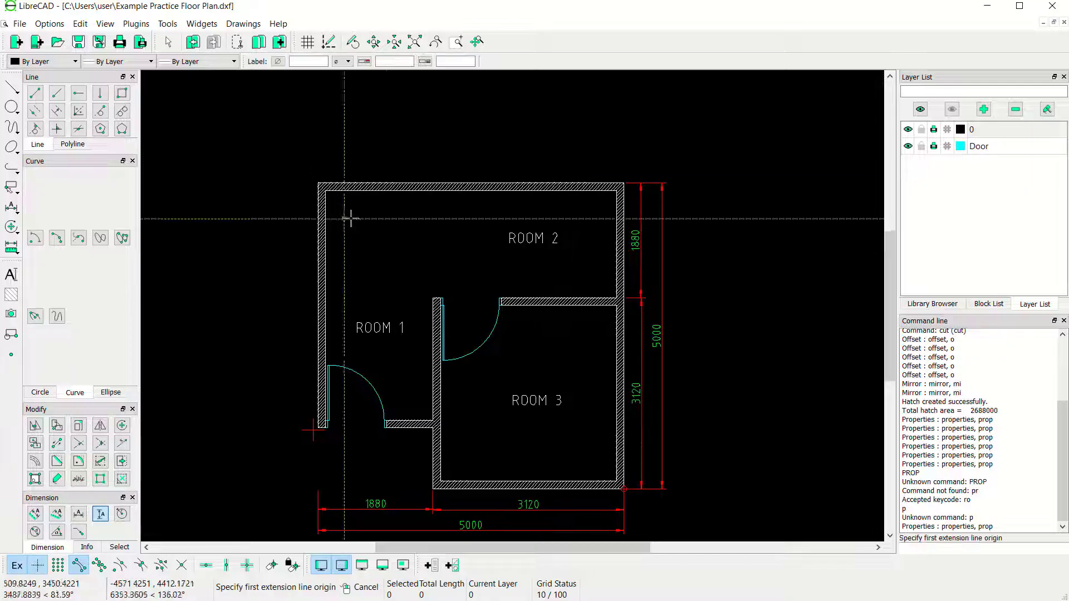
{"action": "left_click", "coordinate": [78, 515]}
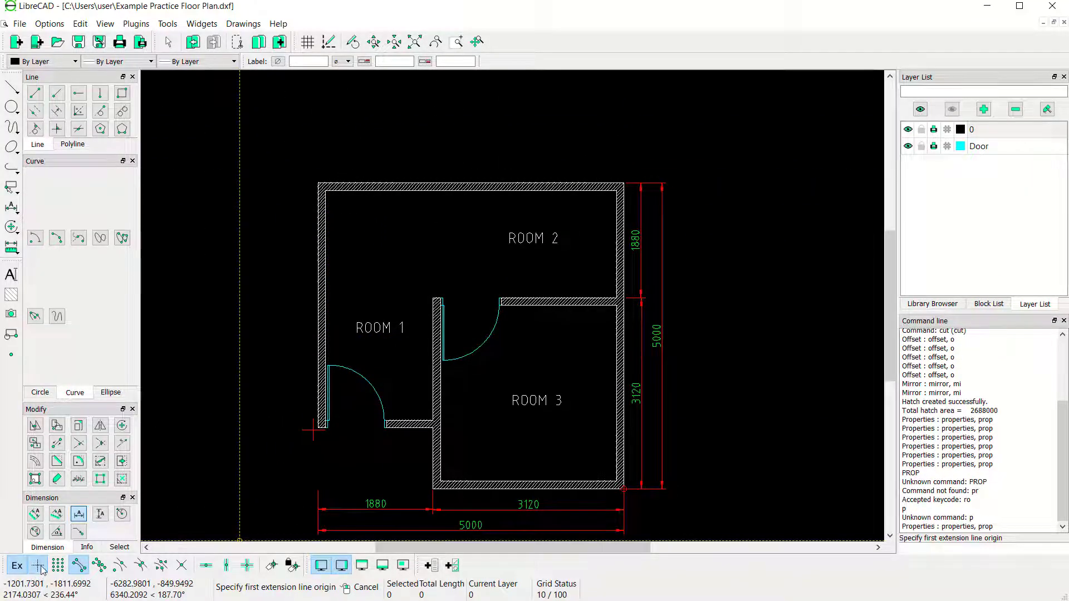
{"action": "left_click", "coordinate": [623, 182]}
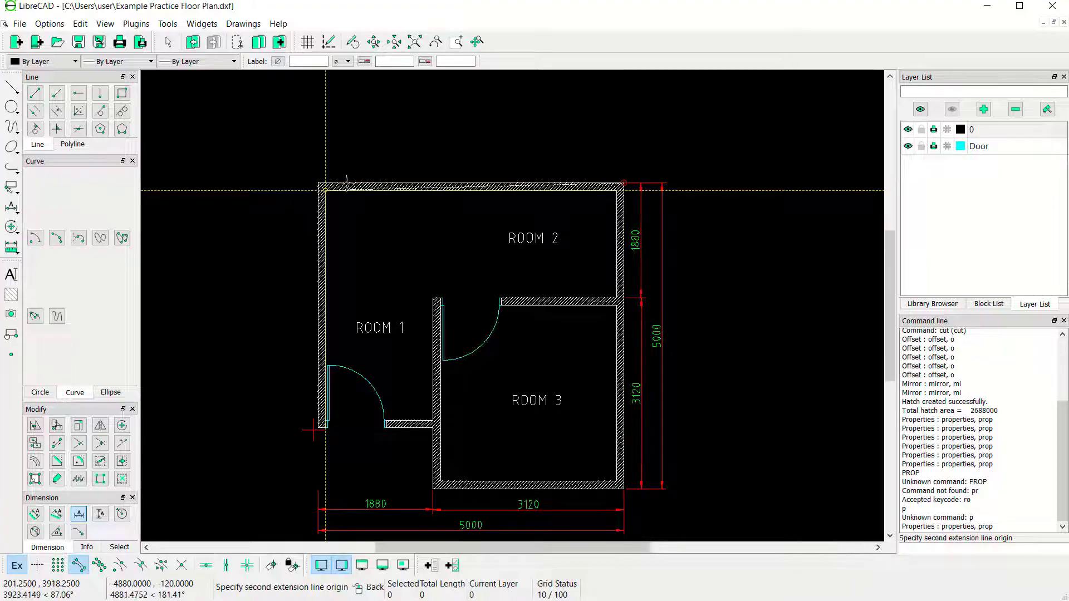
{"action": "left_click", "coordinate": [318, 183]}
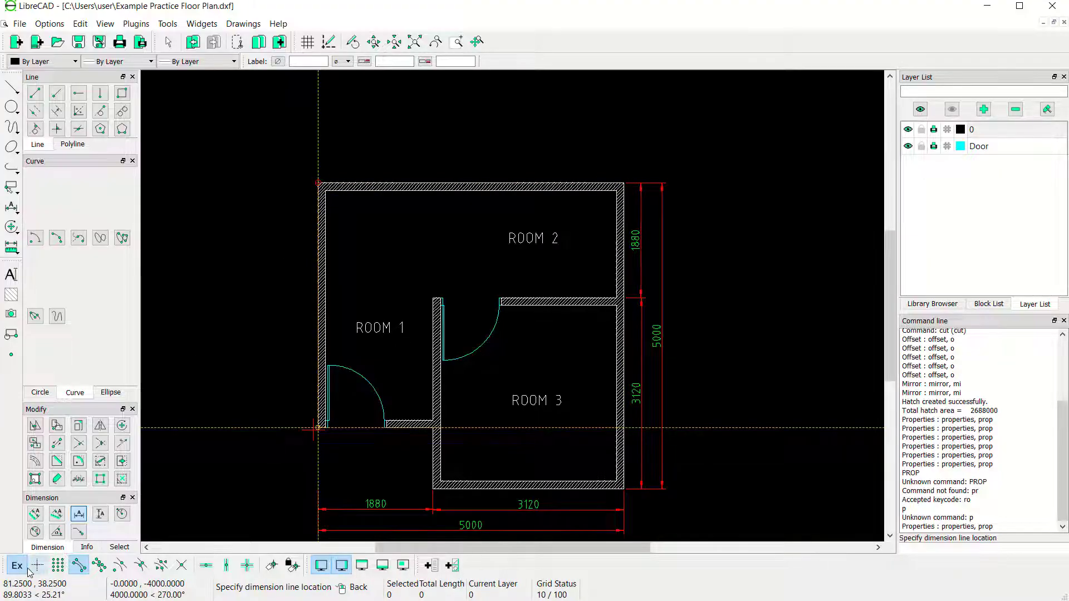
{"action": "left_click", "coordinate": [469, 165]}
- Dimension the left outer wall's vertical length from its upper corner to its lower end, just outside the wall
{"action": "middle_click_drag", "start_coordinate": [353, 191], "coordinate": [453, 232]}
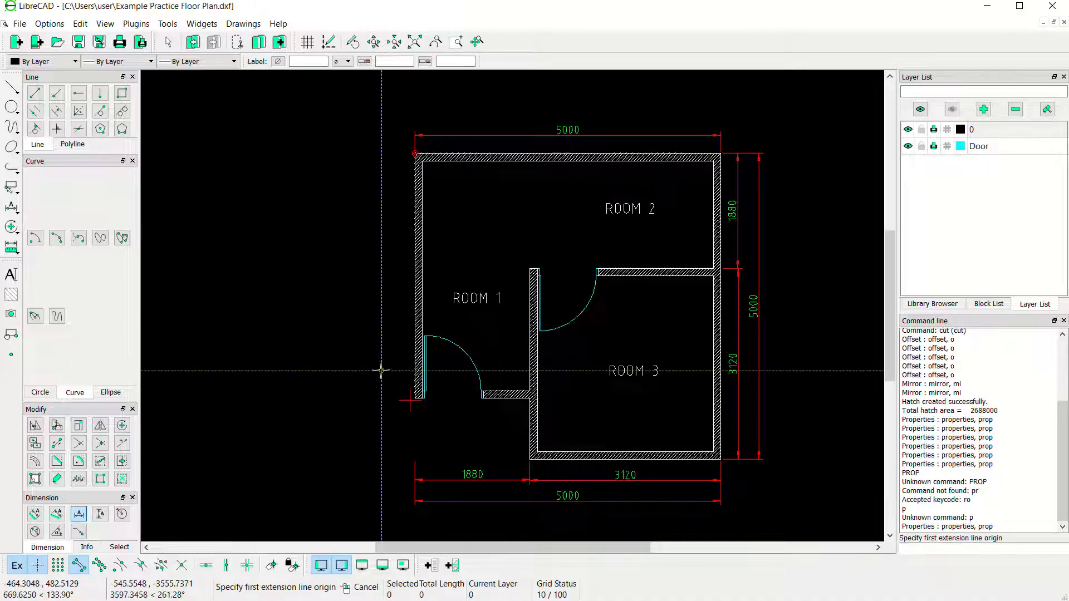
{"action": "left_click", "coordinate": [101, 515]}
{"action": "left_click", "coordinate": [355, 193]}
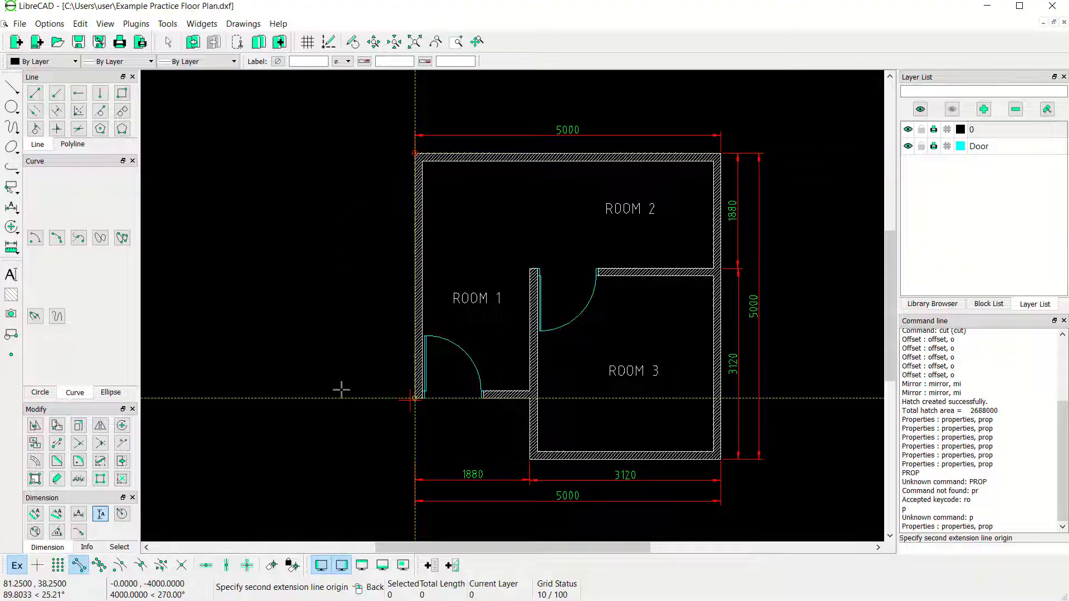
{"action": "left_click", "coordinate": [343, 390]}
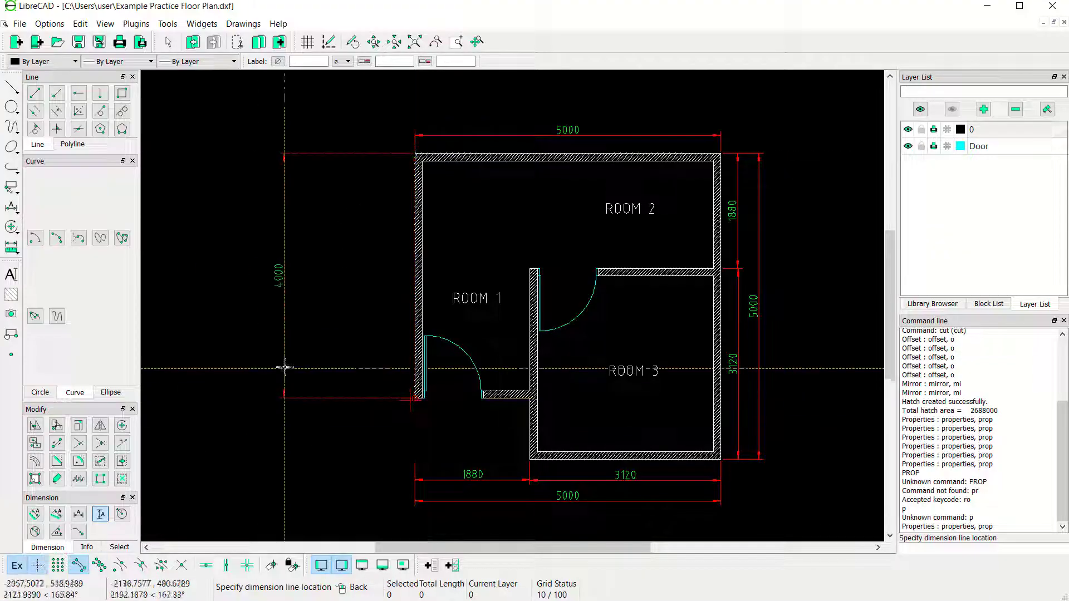
{"action": "left_click", "coordinate": [399, 425]}
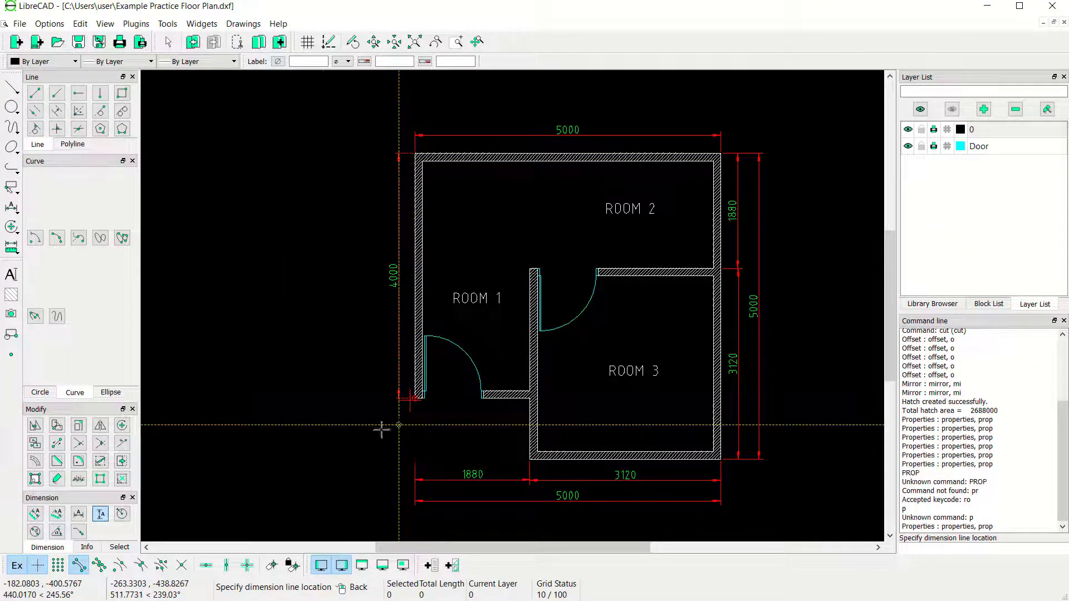
- Dimension the vertical distance from the left outer wall's lower end to the level of ROOM 3's bottom outer edge, in line with the wall's length dimension
{"action": "scroll", "coordinate": [444, 394], "scroll_direction": "up", "scroll_amount": 4}
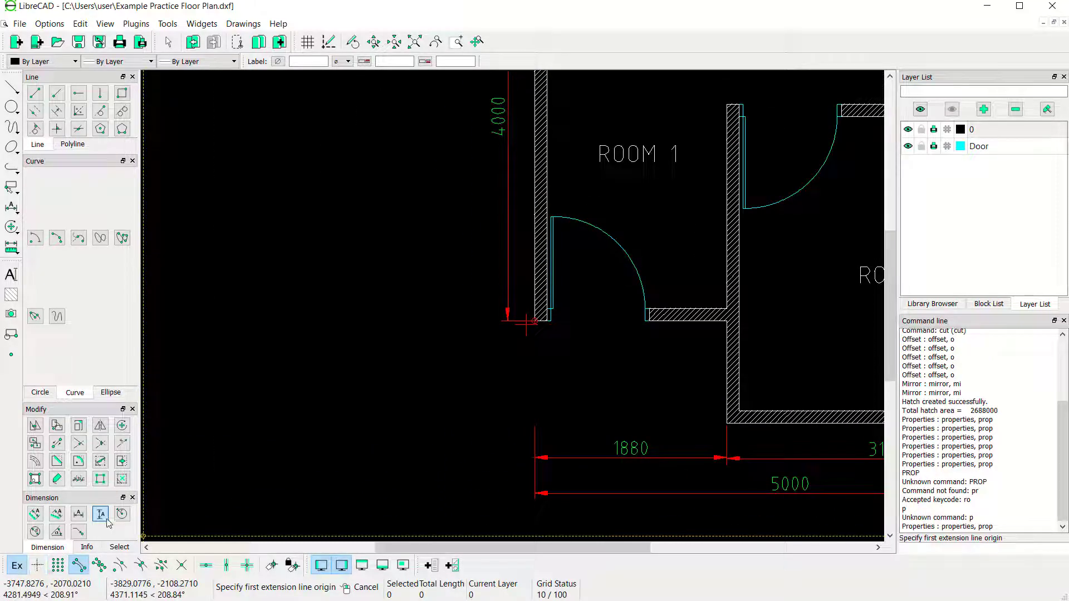
{"action": "left_click", "coordinate": [535, 331]}
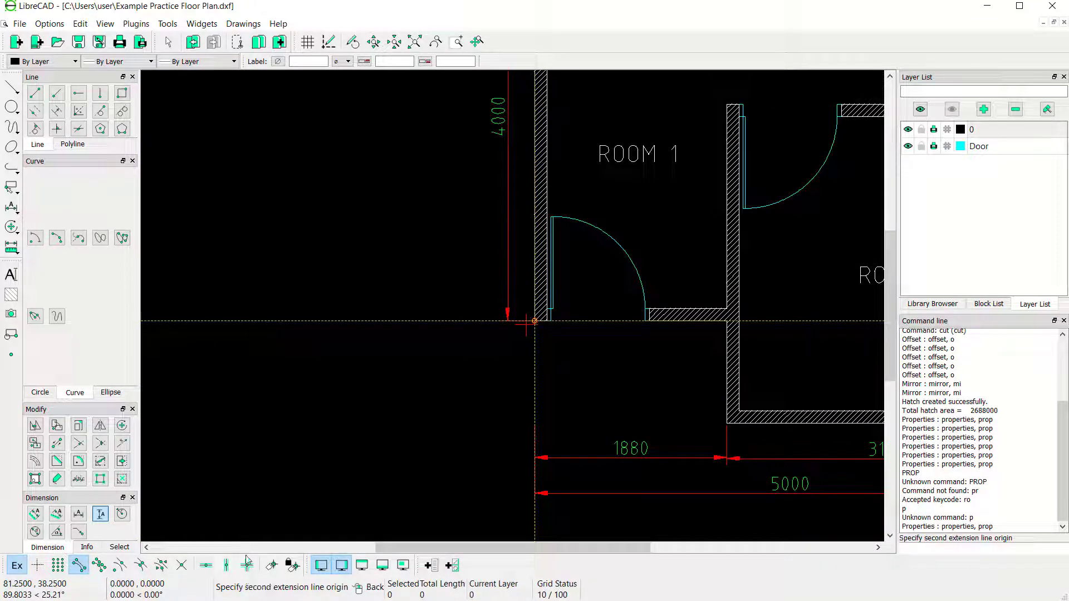
{"action": "left_click", "coordinate": [227, 568]}
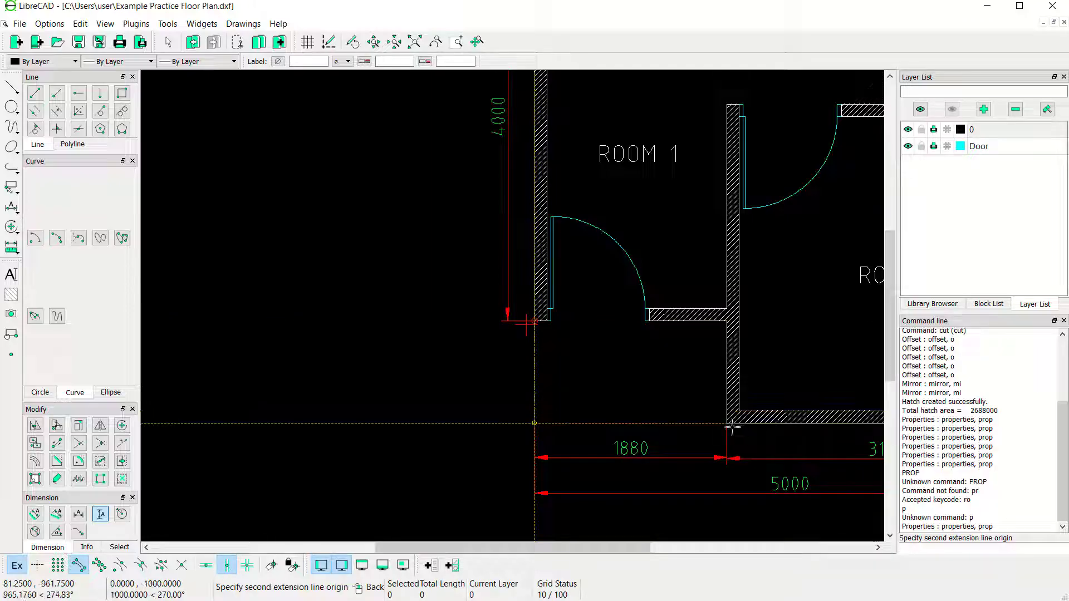
{"action": "left_click", "coordinate": [699, 422]}
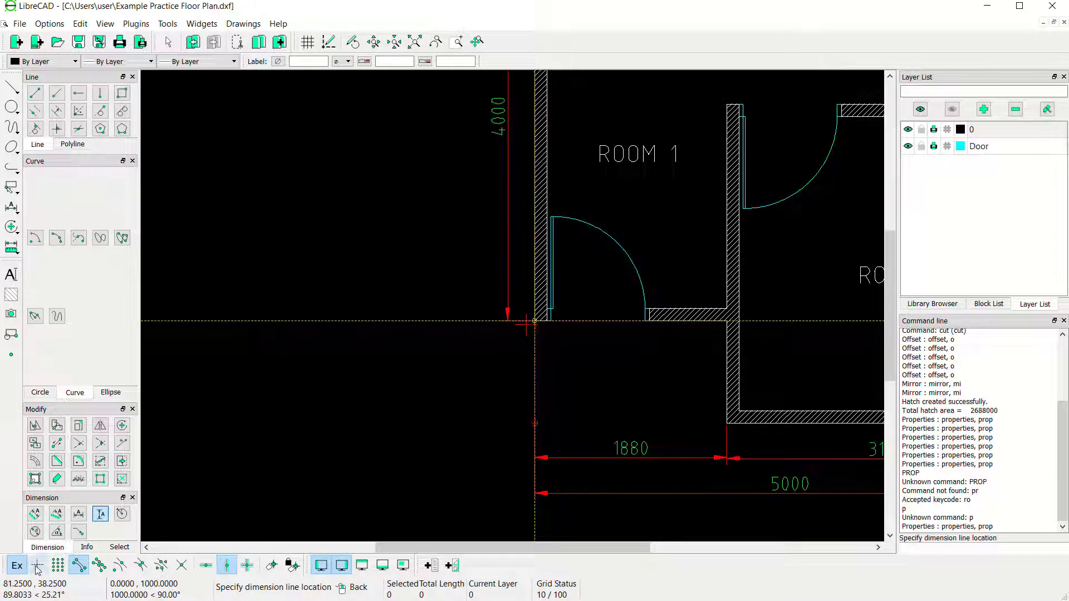
{"action": "left_click", "coordinate": [228, 568]}
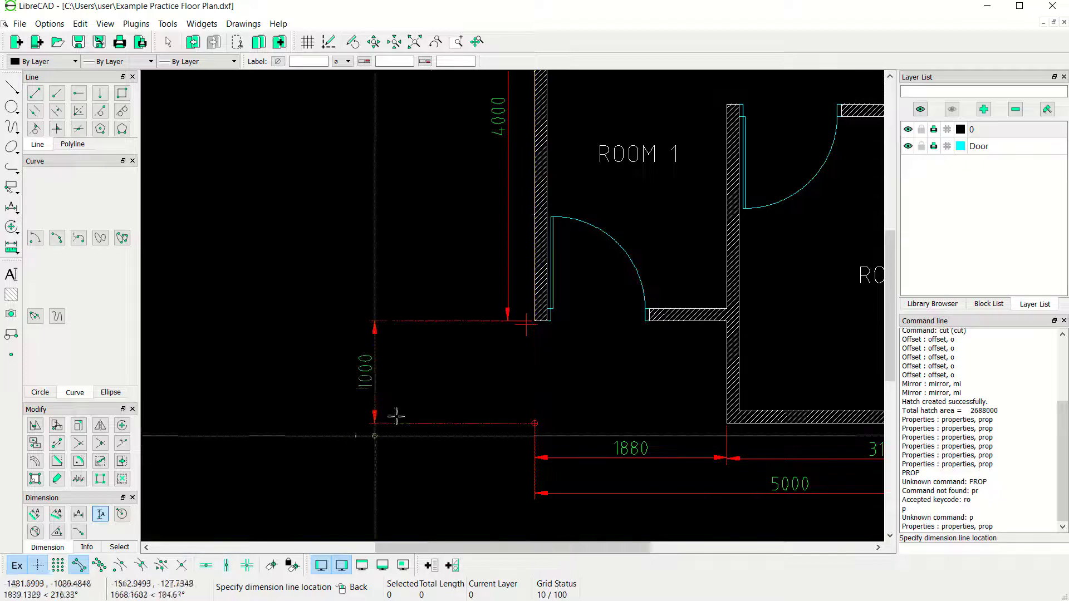
{"action": "left_click", "coordinate": [508, 319]}
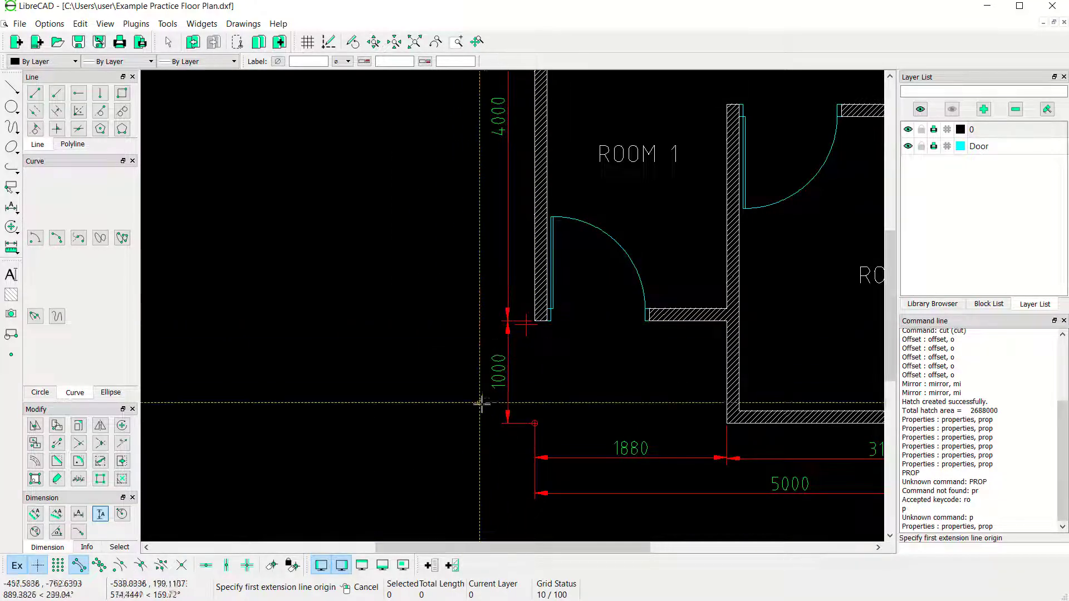
- Dimension the overall vertical height from the plan's upper-left outer corner to its bottom edge level, outside the two partial dimensions on the left
{"action": "scroll", "coordinate": [464, 412], "scroll_direction": "down", "scroll_amount": 5}
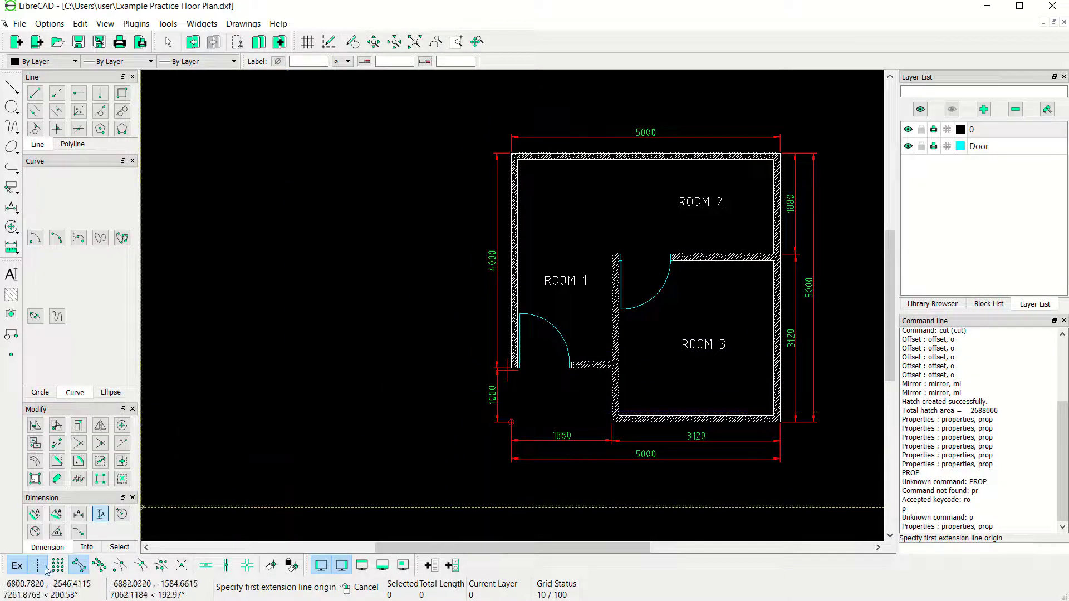
{"action": "left_click", "coordinate": [501, 165]}
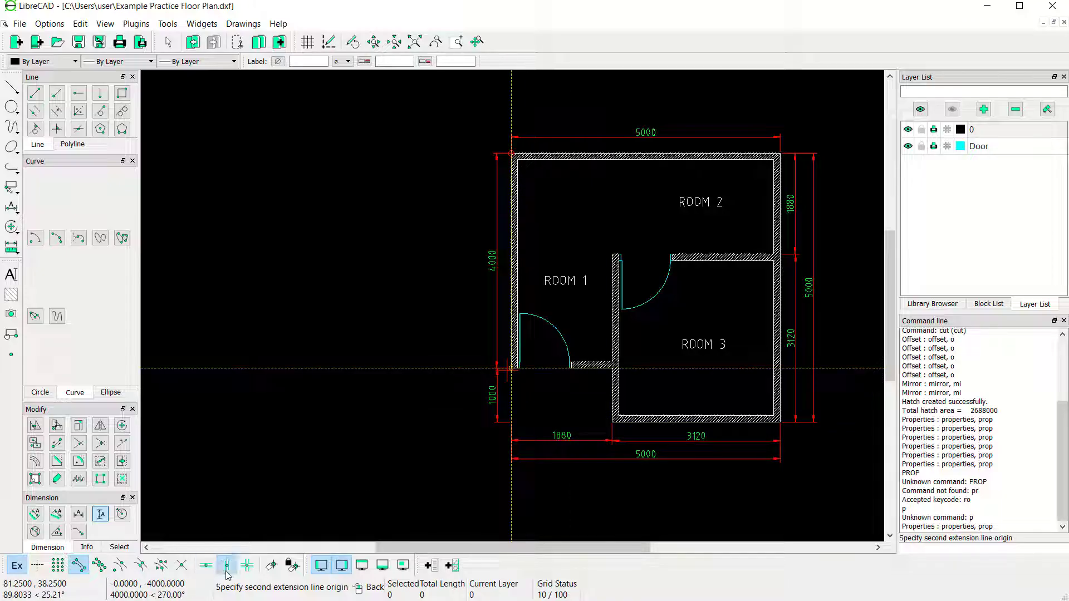
{"action": "left_click", "coordinate": [618, 429]}
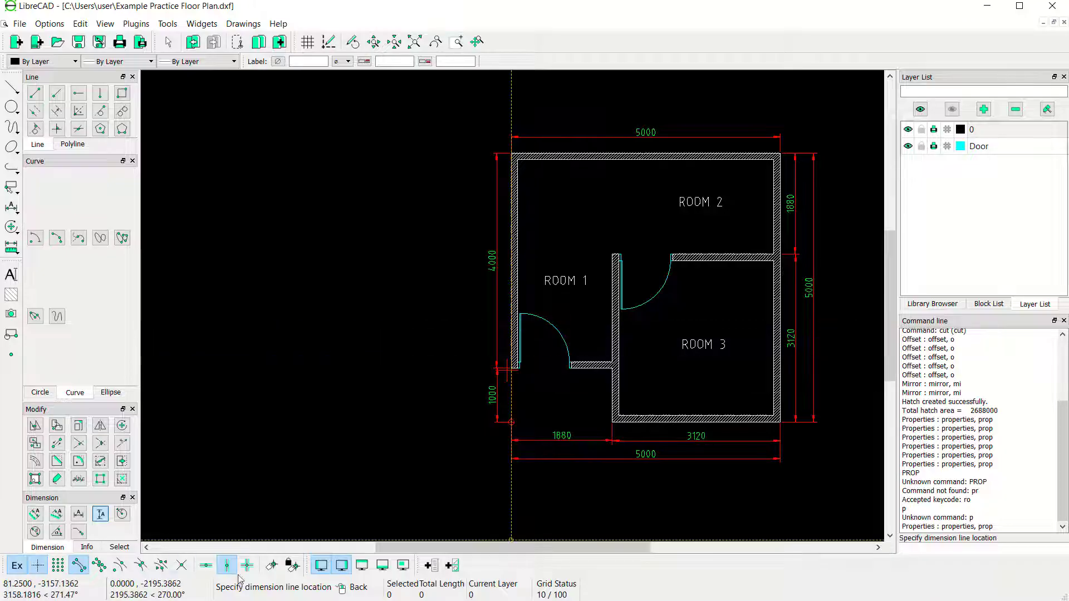
{"action": "left_click", "coordinate": [479, 343]}
{"action": "right_click", "coordinate": [663, 336]}
{"action": "mouse_move", "coordinate": [663, 336]}
{"action": "middle_mouse_down"}
{"action": "mouse_move", "coordinate": [526, 333]}
{"action": "mouse_move", "coordinate": [550, 325]}
{"action": "middle_mouse_up"}
{"action": "scroll", "coordinate": [526, 333], "scroll_direction": "up", "scroll_amount": 1}
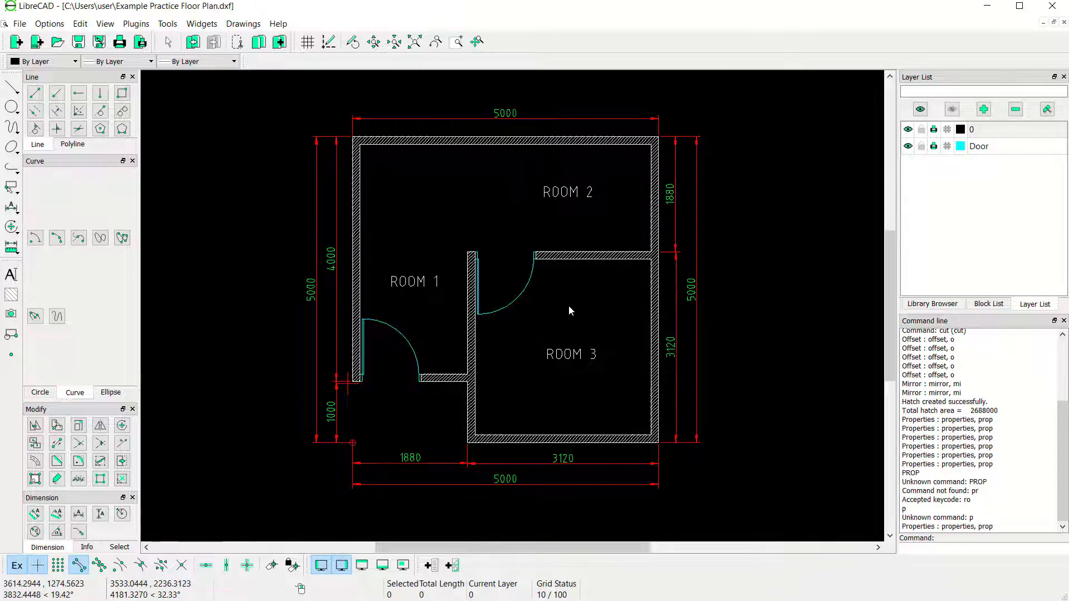